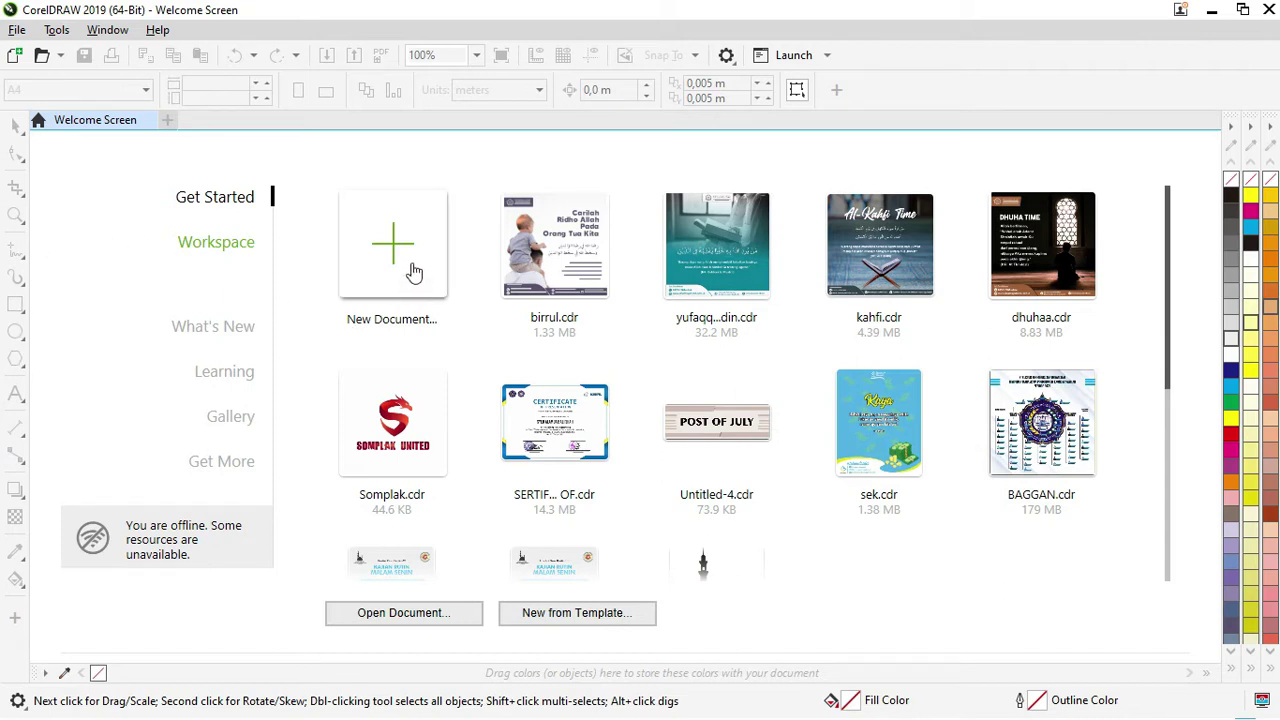
Step: Start a new document, name it "belajar corel 1" and choose CMYK as its primary color mode
left_click(414, 271)
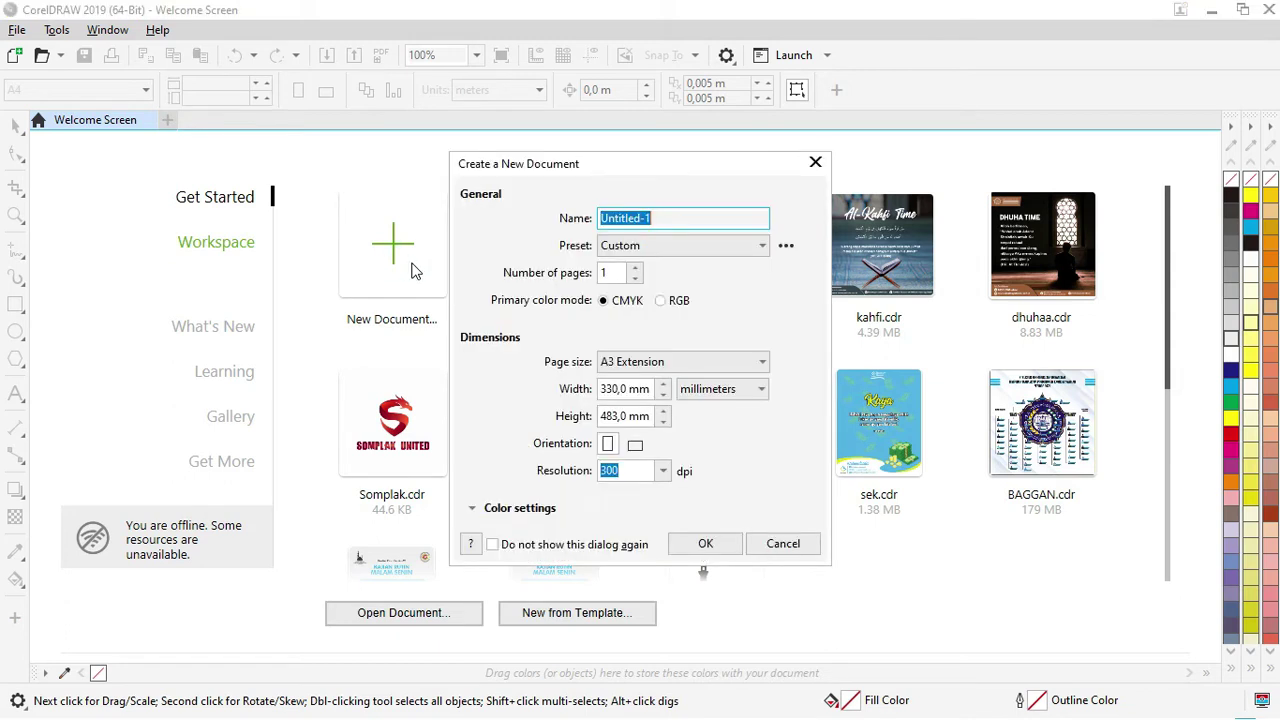
double_click(677, 214)
key("BackSpace")
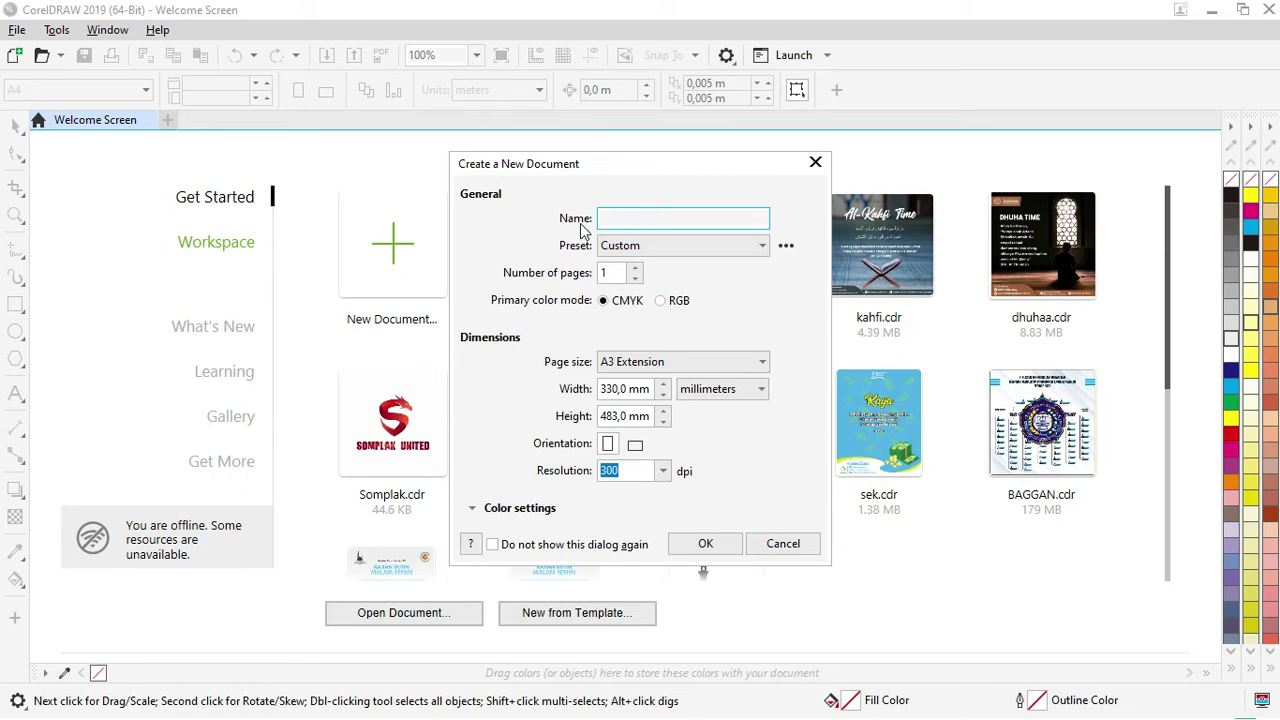
type("belajar corel 1")
left_click(617, 307)
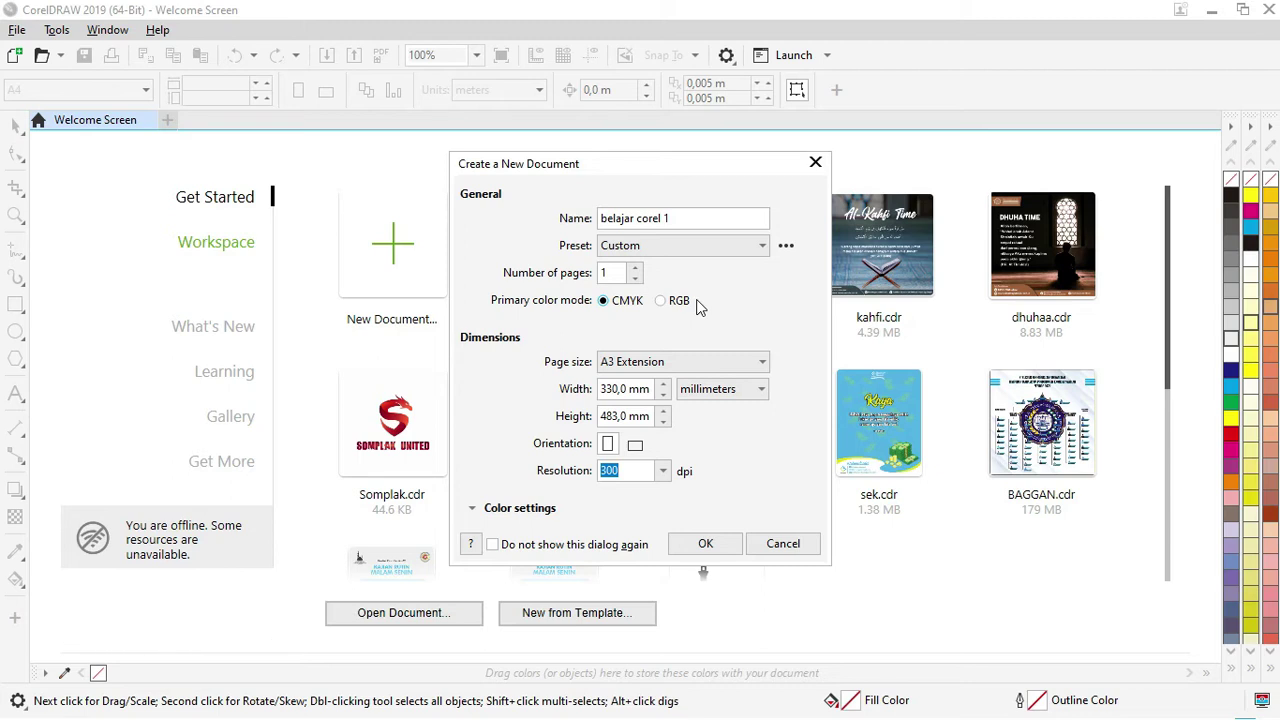
Step: Examine the preset page sizes offered for the new document, keeping A3 Extension
left_click(621, 366)
left_click(644, 383)
left_click(657, 368)
left_click(763, 512)
left_click_drag(763, 512, 762, 480)
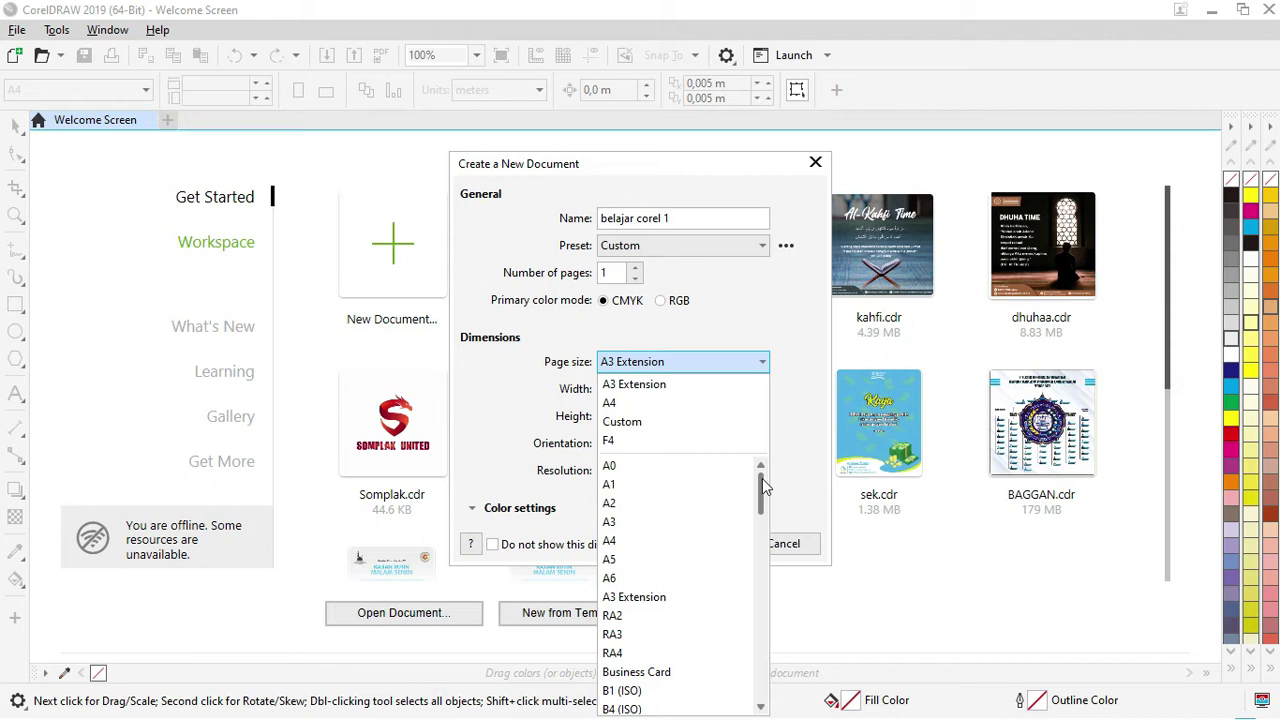
left_click(793, 428)
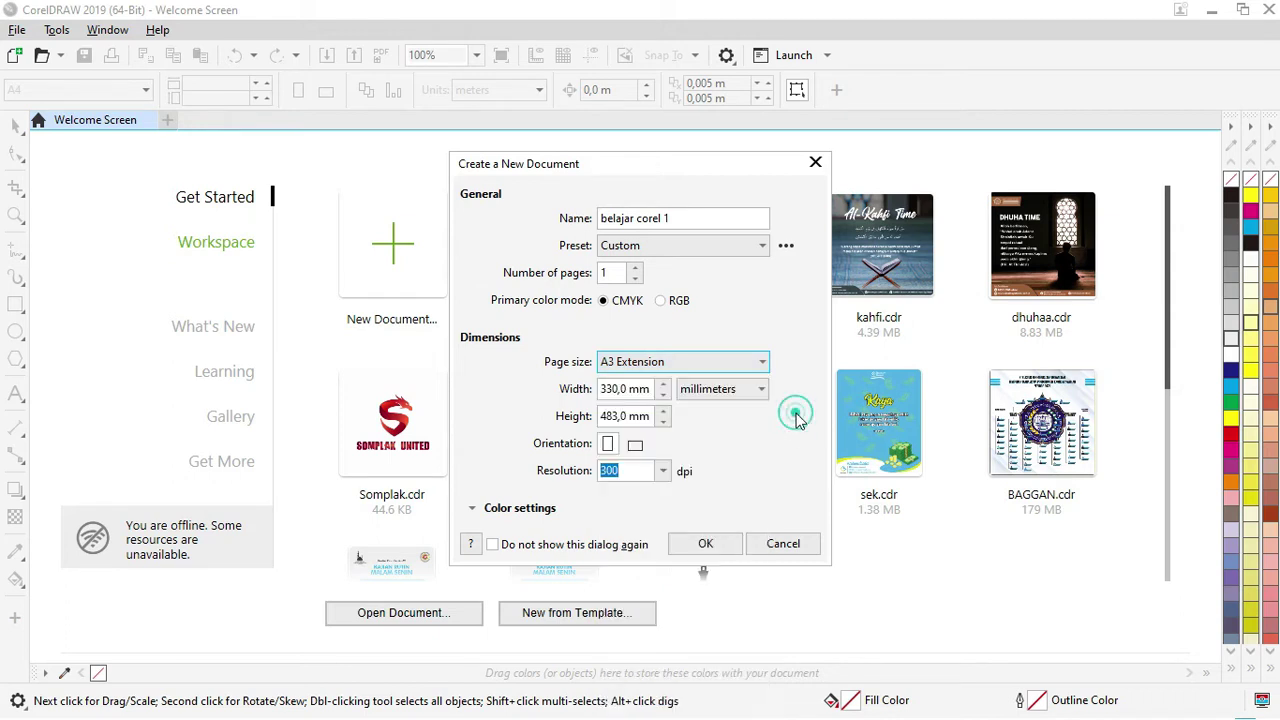
left_click(614, 364)
left_click(614, 364)
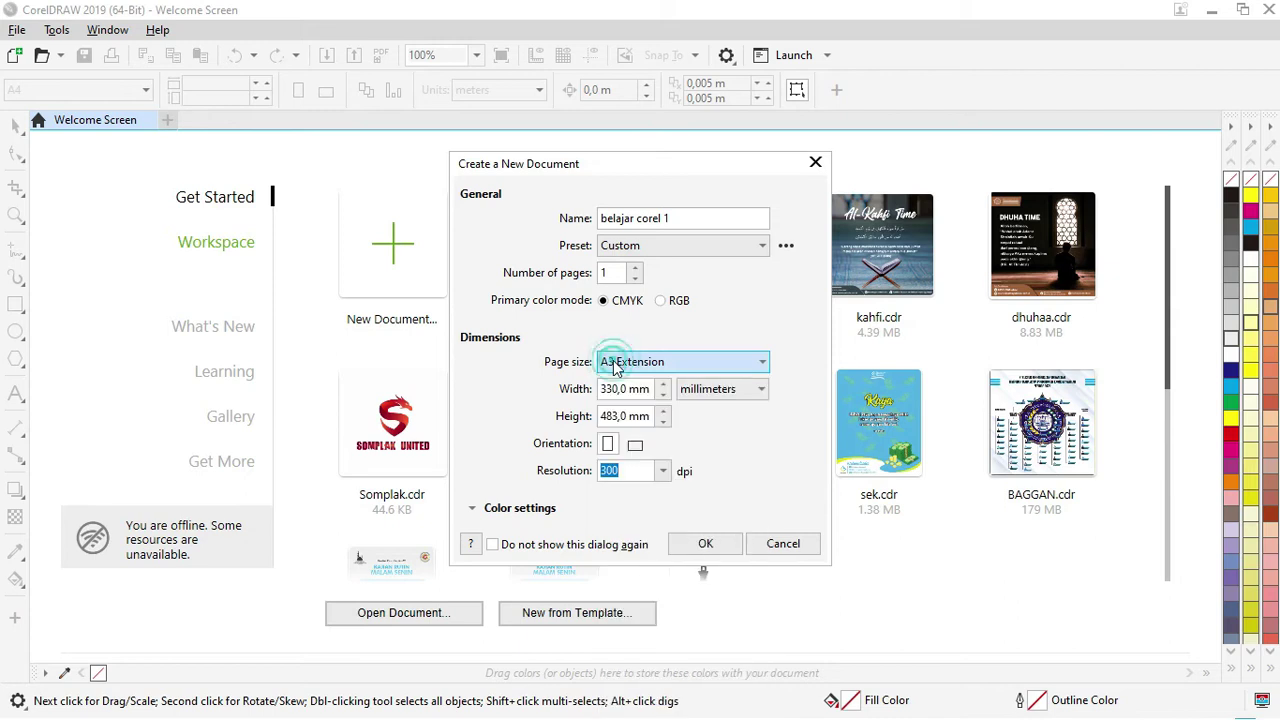
Step: Choose portrait orientation for the A3 Extension page and create the document
left_click(635, 445)
left_click(608, 444)
left_click(635, 445)
left_click(610, 445)
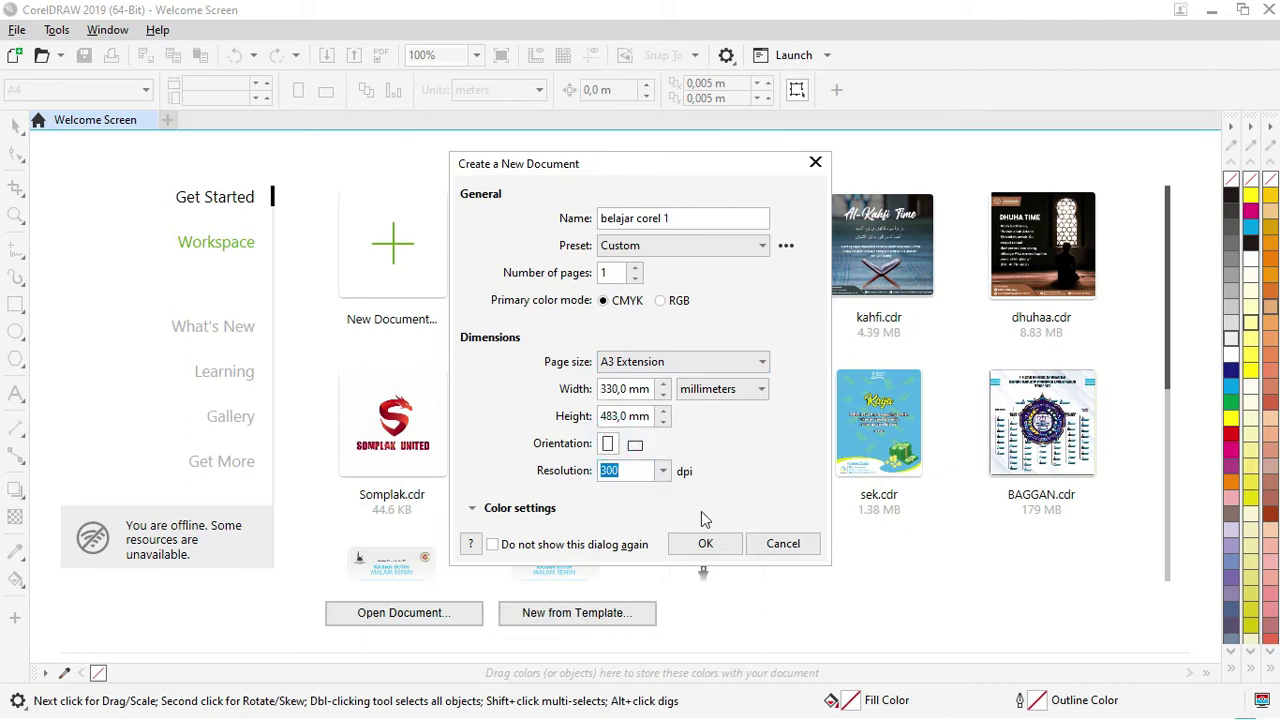
left_click(705, 541)
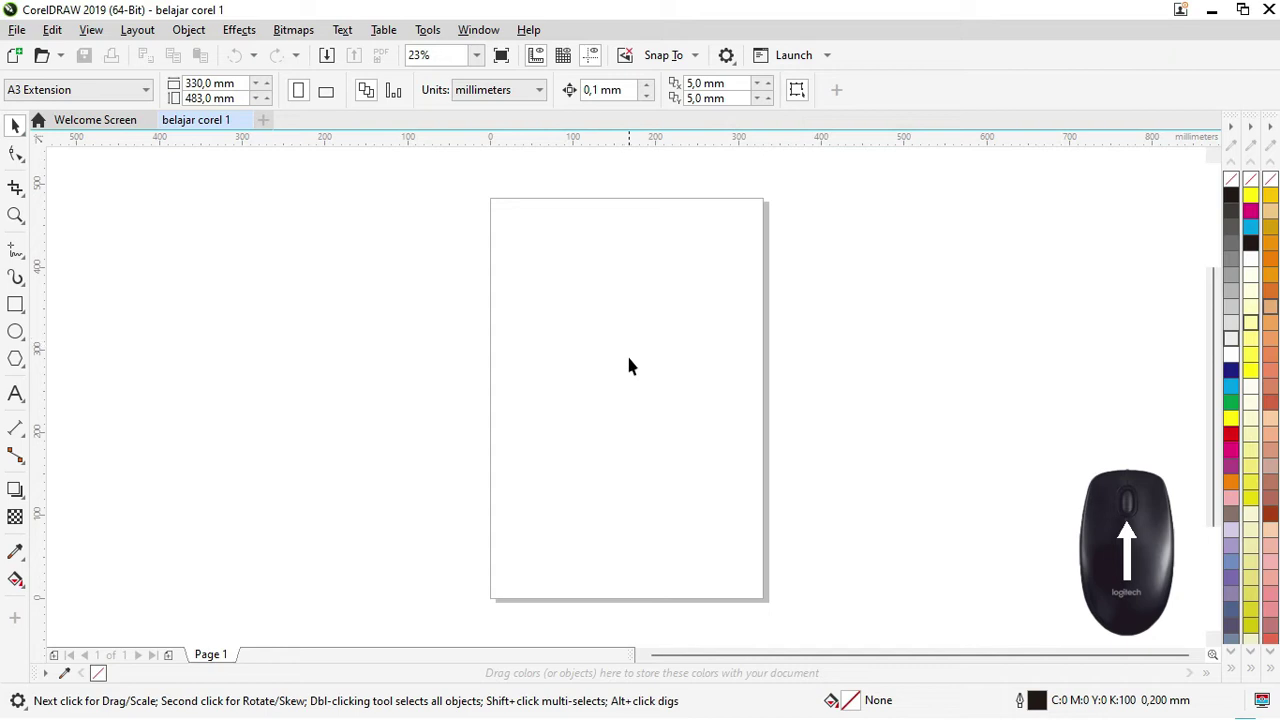
scroll(628, 355, "up", 5)
scroll(628, 366, "down", 2)
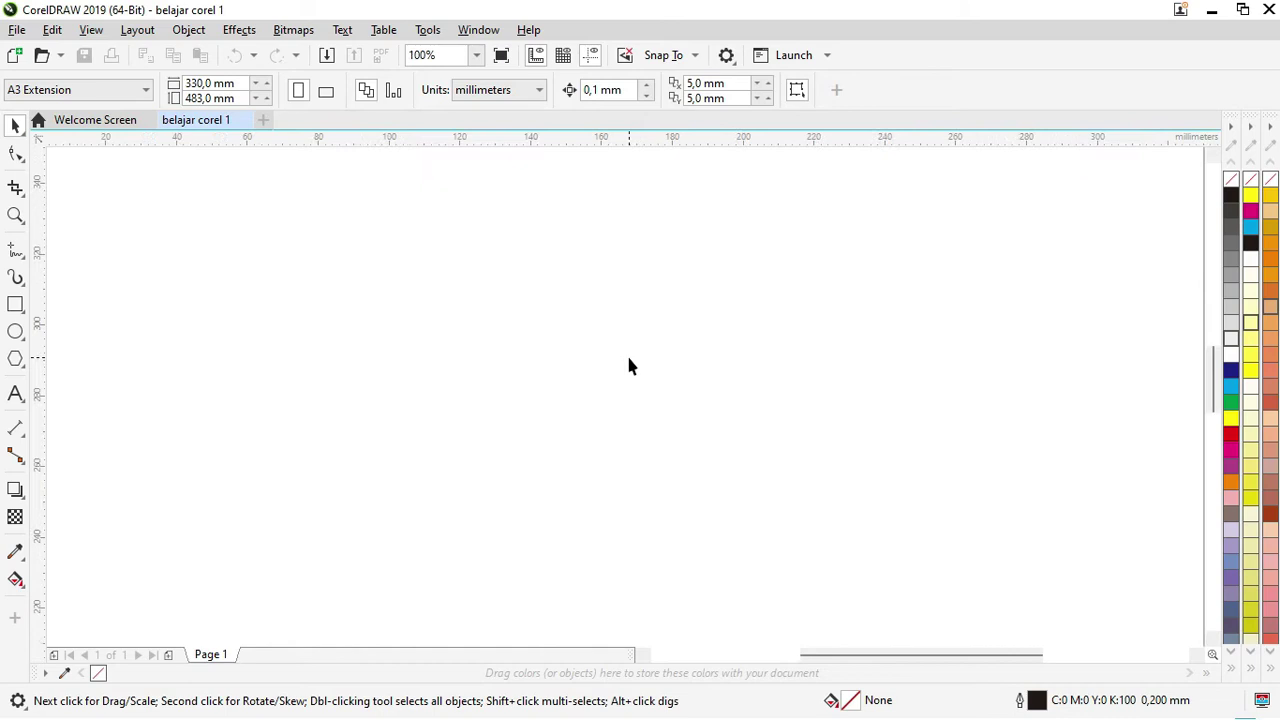
scroll(628, 366, "down", 2)
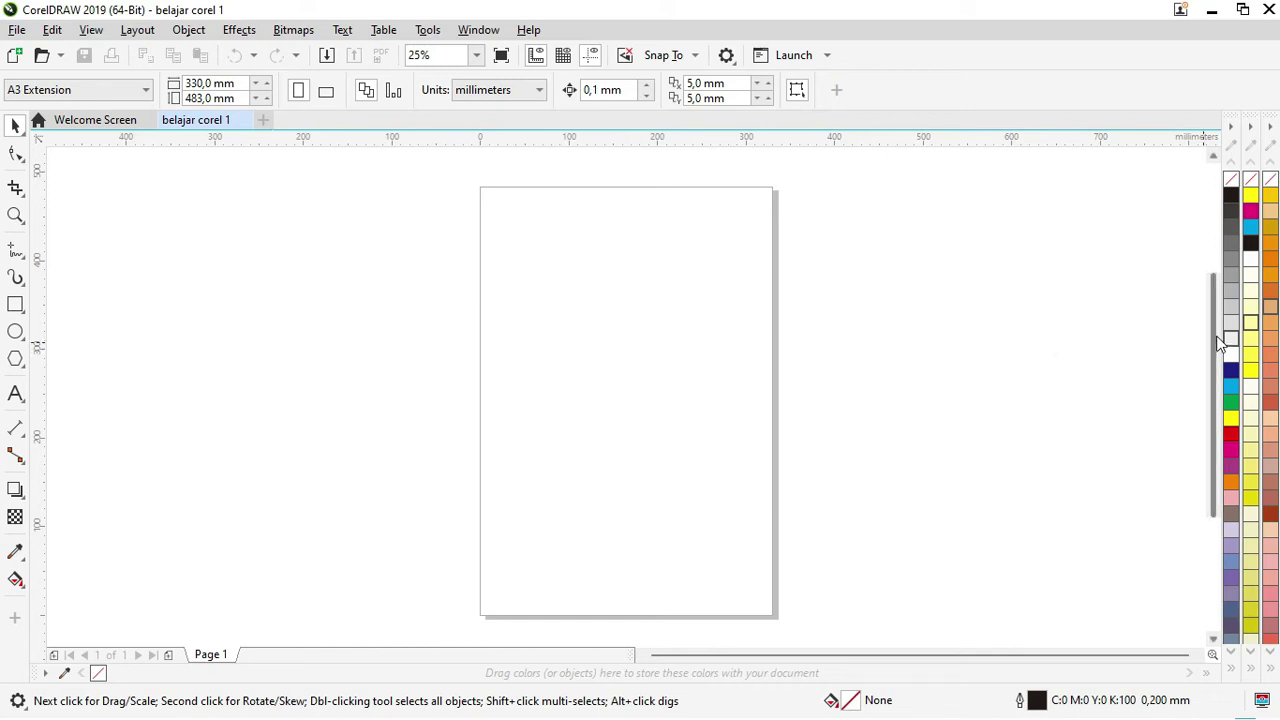
mouse_move(1216, 342)
left_mouse_down()
mouse_move(1214, 232)
mouse_move(1222, 346)
left_mouse_up()
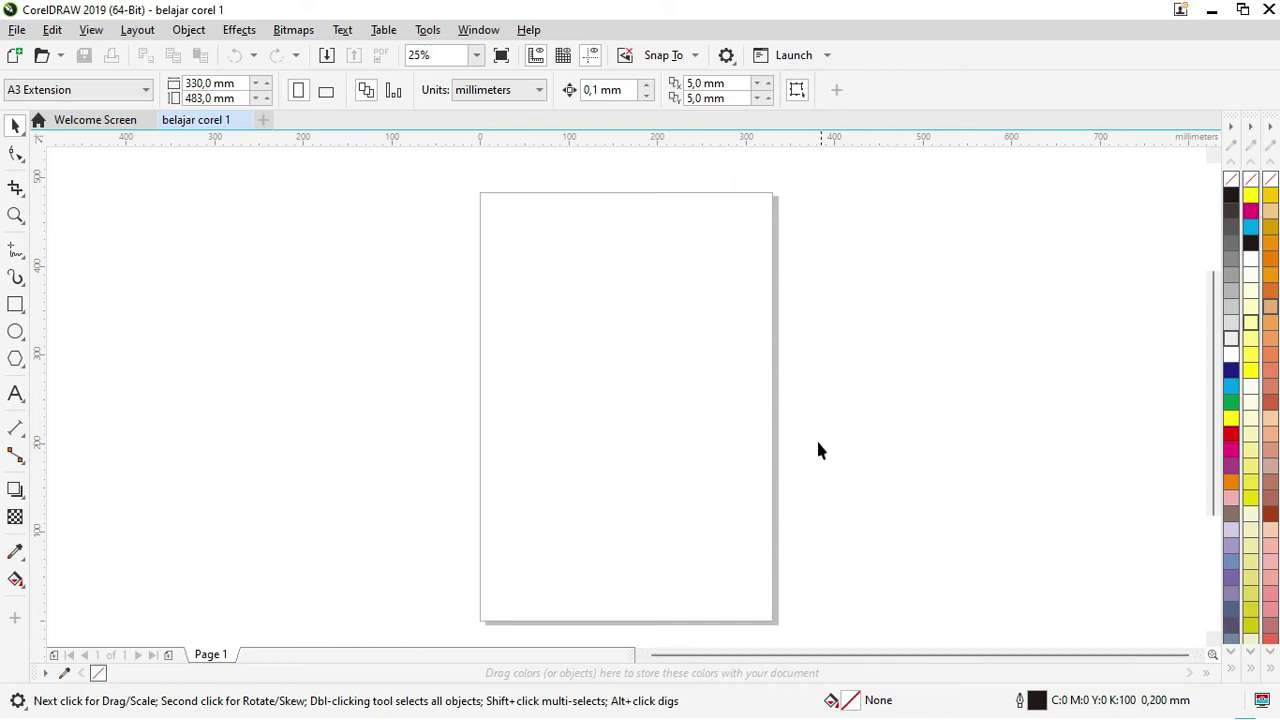
middle_click(638, 374)
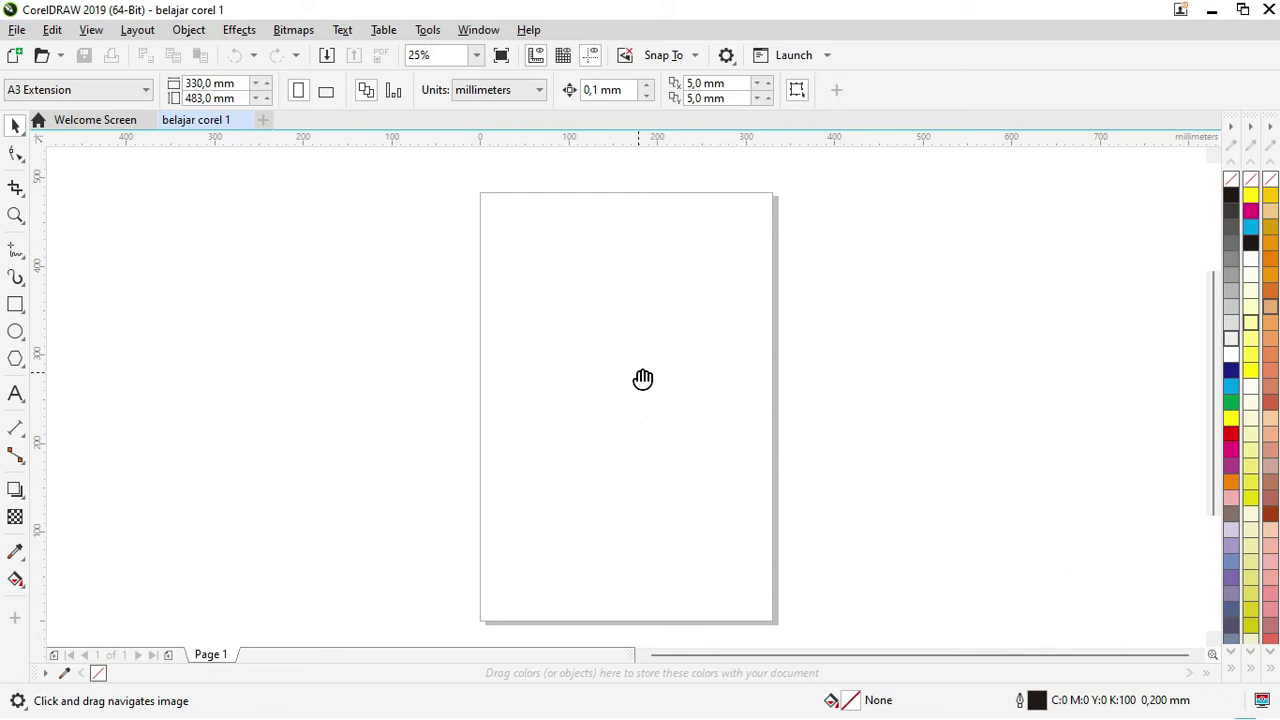
left_click_drag(646, 377, 682, 371)
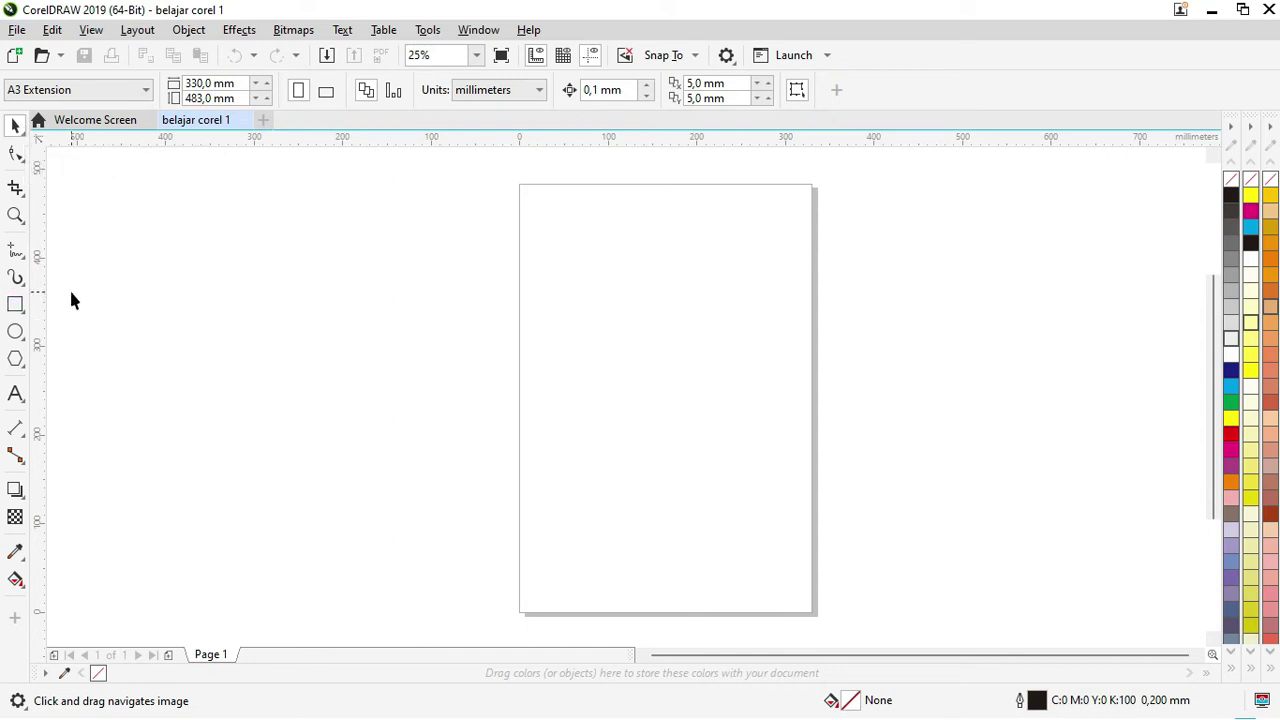
Step: Draw a rectangle about 97 mm wide and 79 mm high in the upper-left part of the page and deselect it
left_click(16, 305)
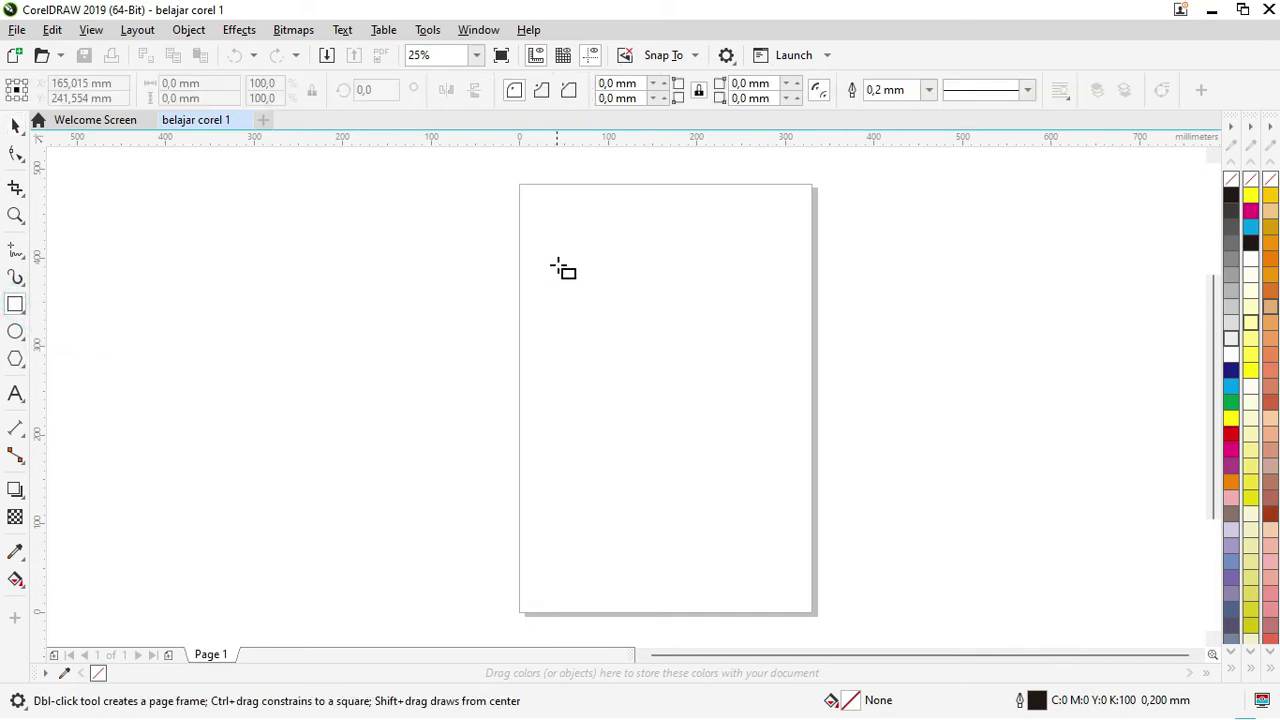
left_click_drag(558, 264, 645, 332)
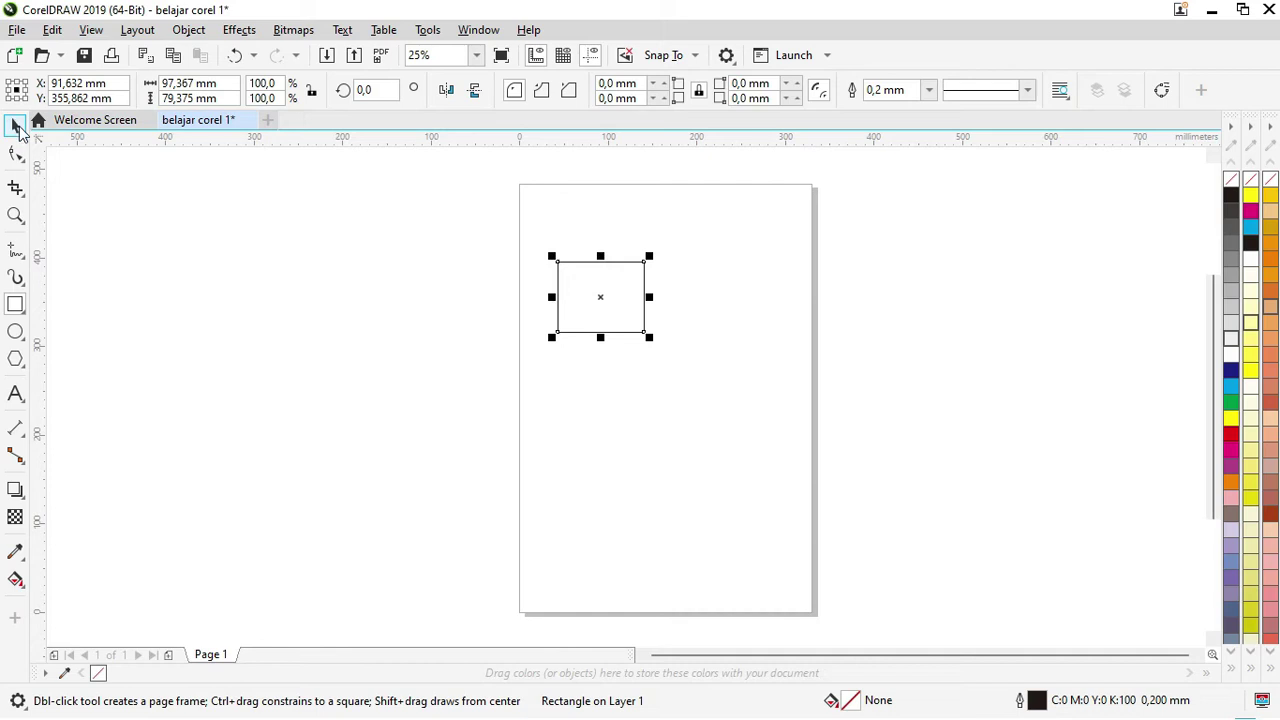
left_click(17, 126)
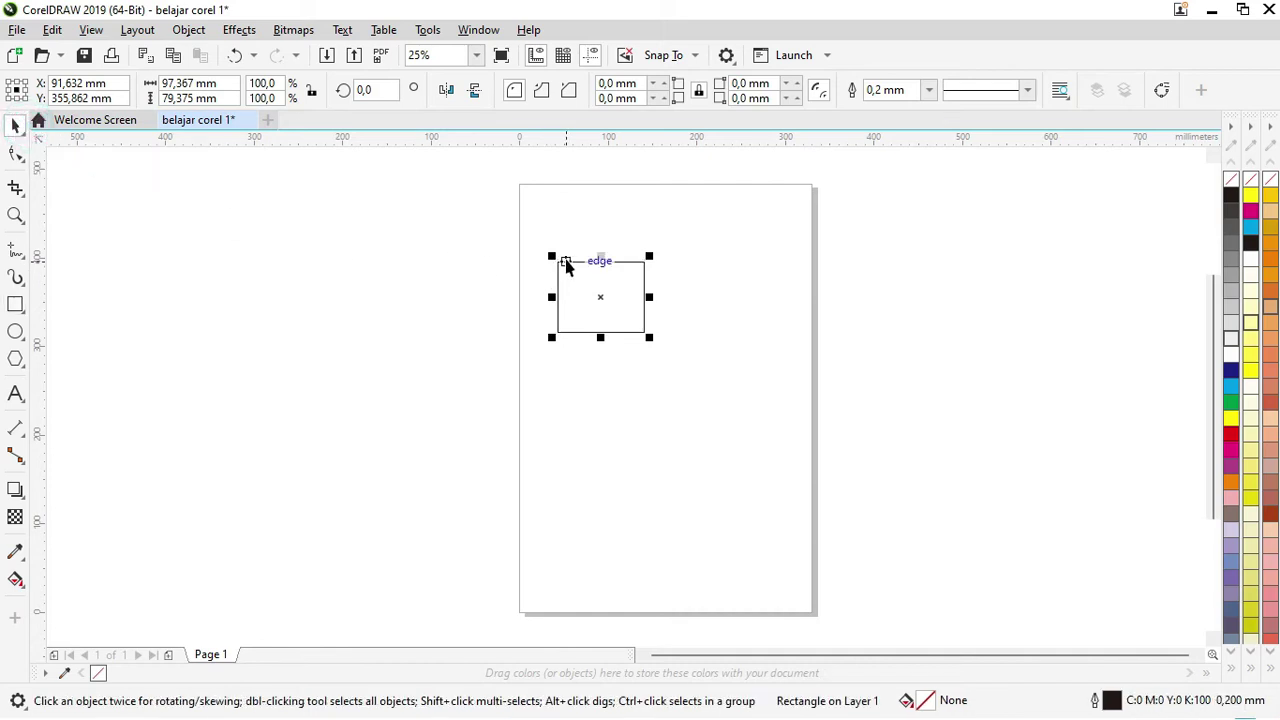
scroll(565, 265, "up", 1)
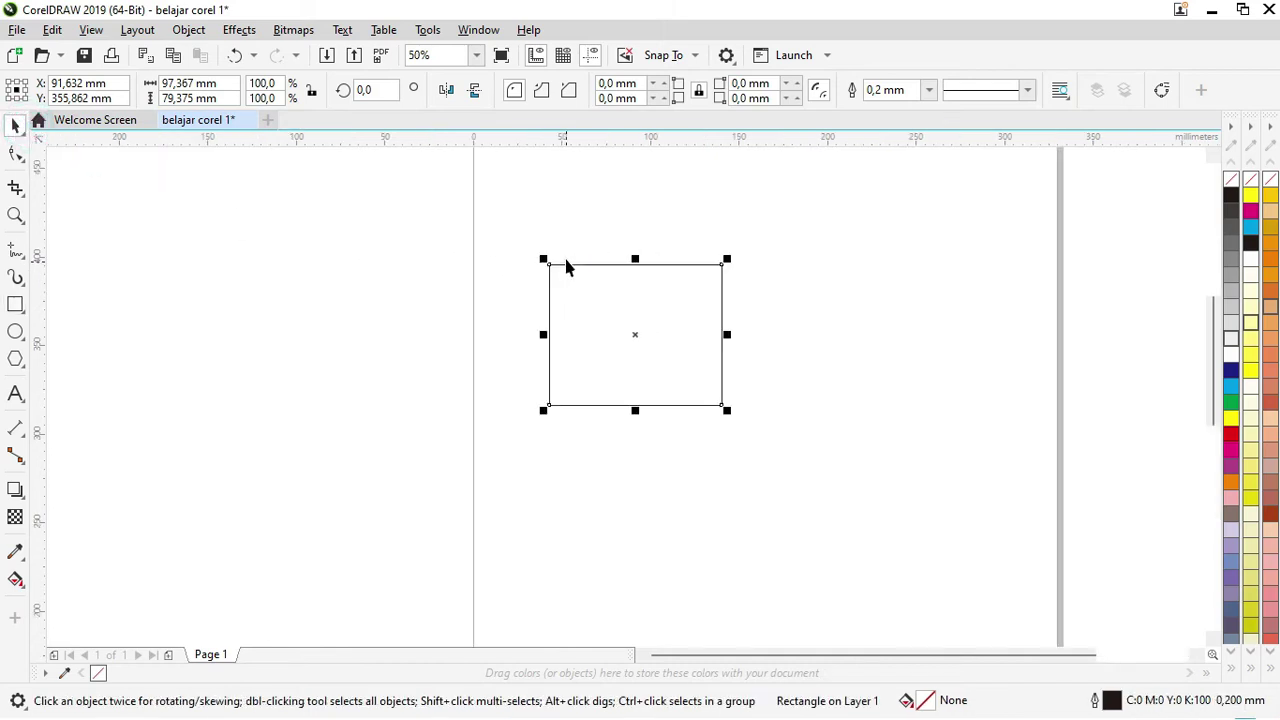
left_click(819, 317)
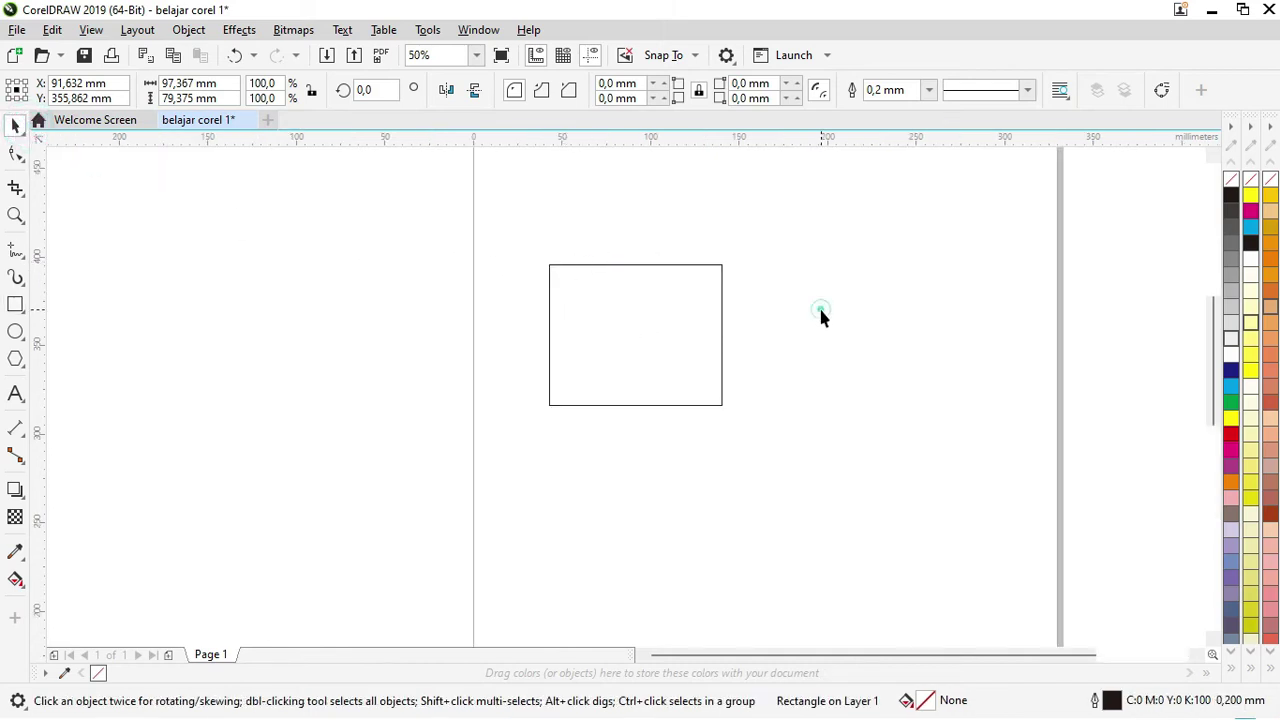
Step: Move the rectangle right and slightly up so its centre is at about X 173 mm, Y 369 mm
left_click(675, 325)
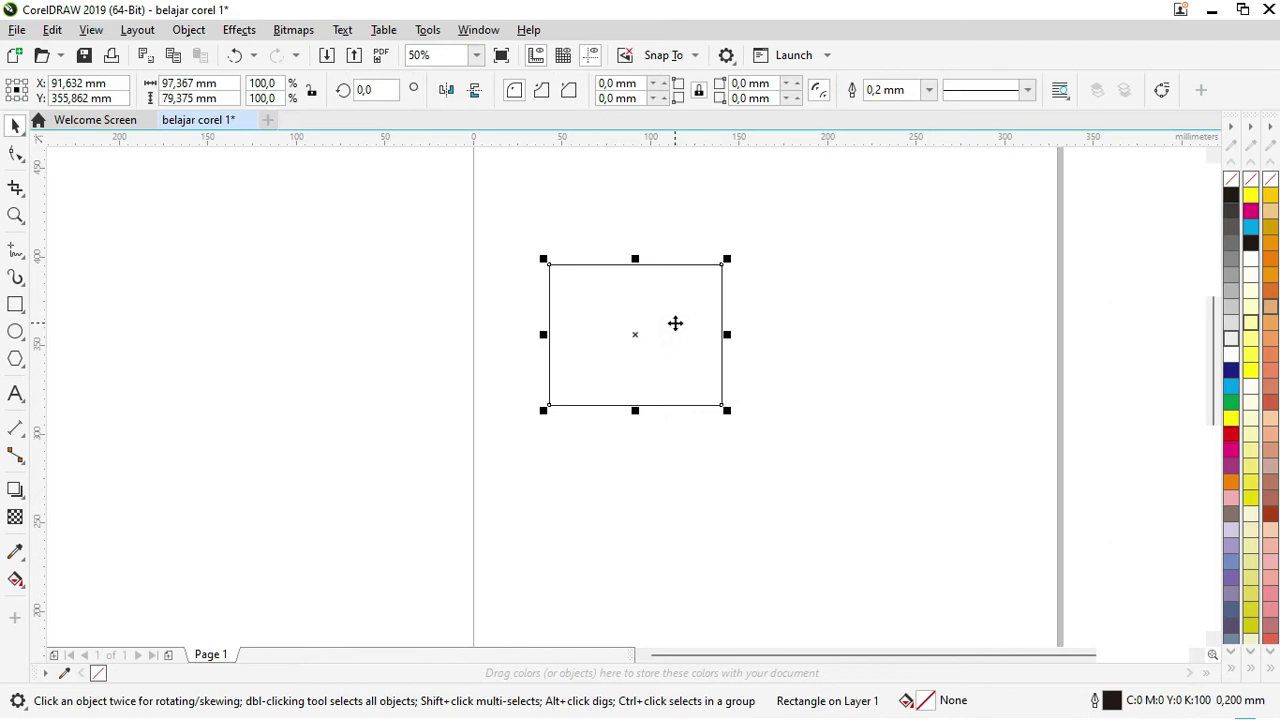
left_click_drag(661, 308, 864, 325)
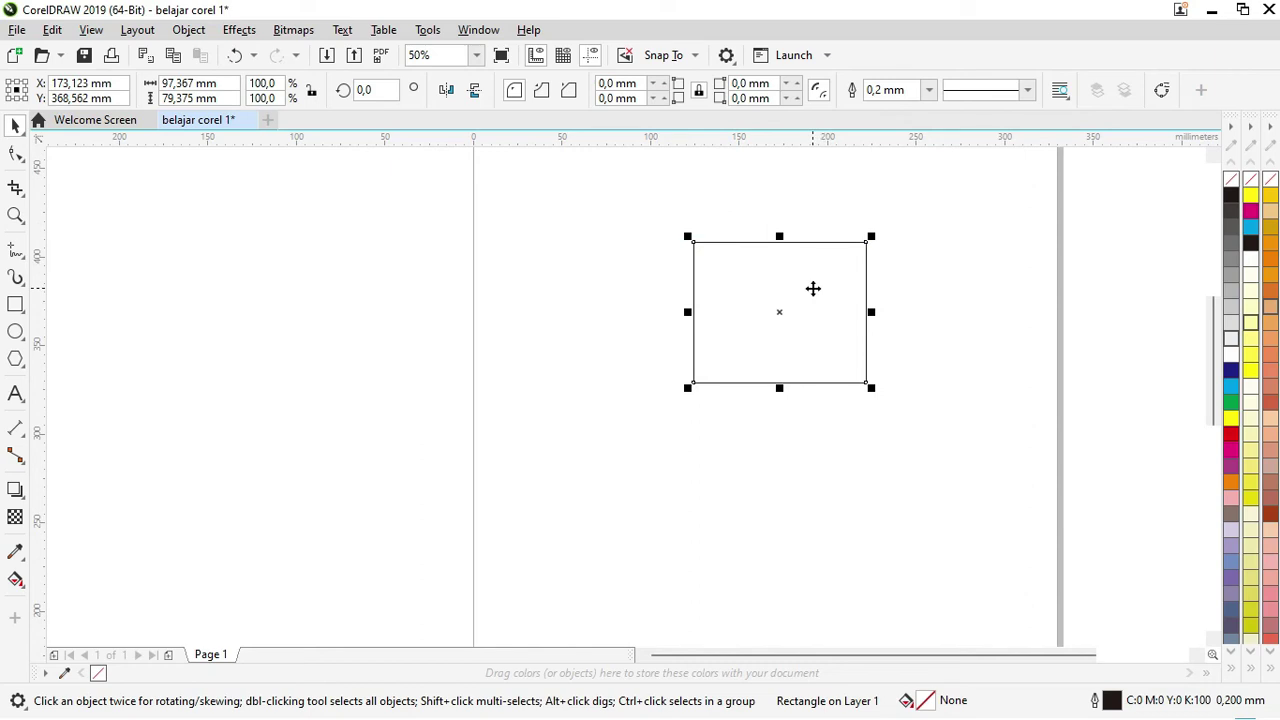
left_click(812, 287)
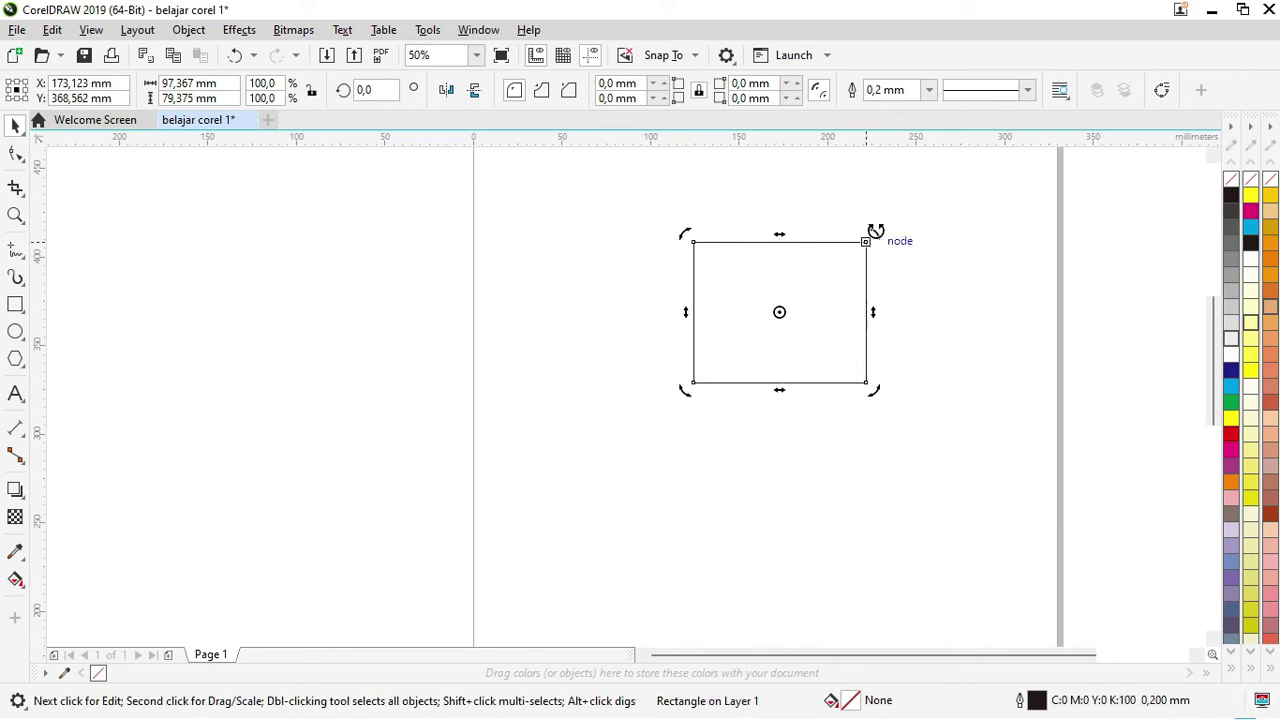
left_click(826, 269)
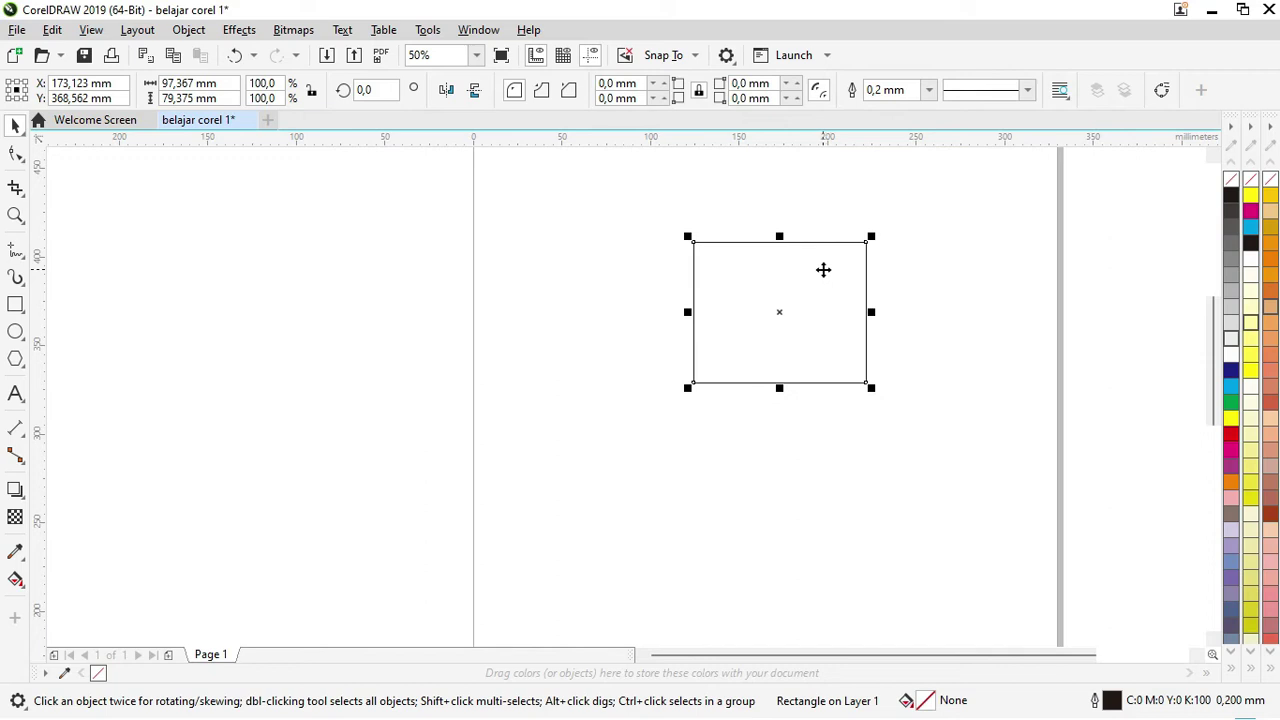
Step: Try rotating the rectangle freehand about its centre
left_click(823, 270)
left_click_drag(878, 237, 876, 361)
left_click_drag(630, 361, 923, 200)
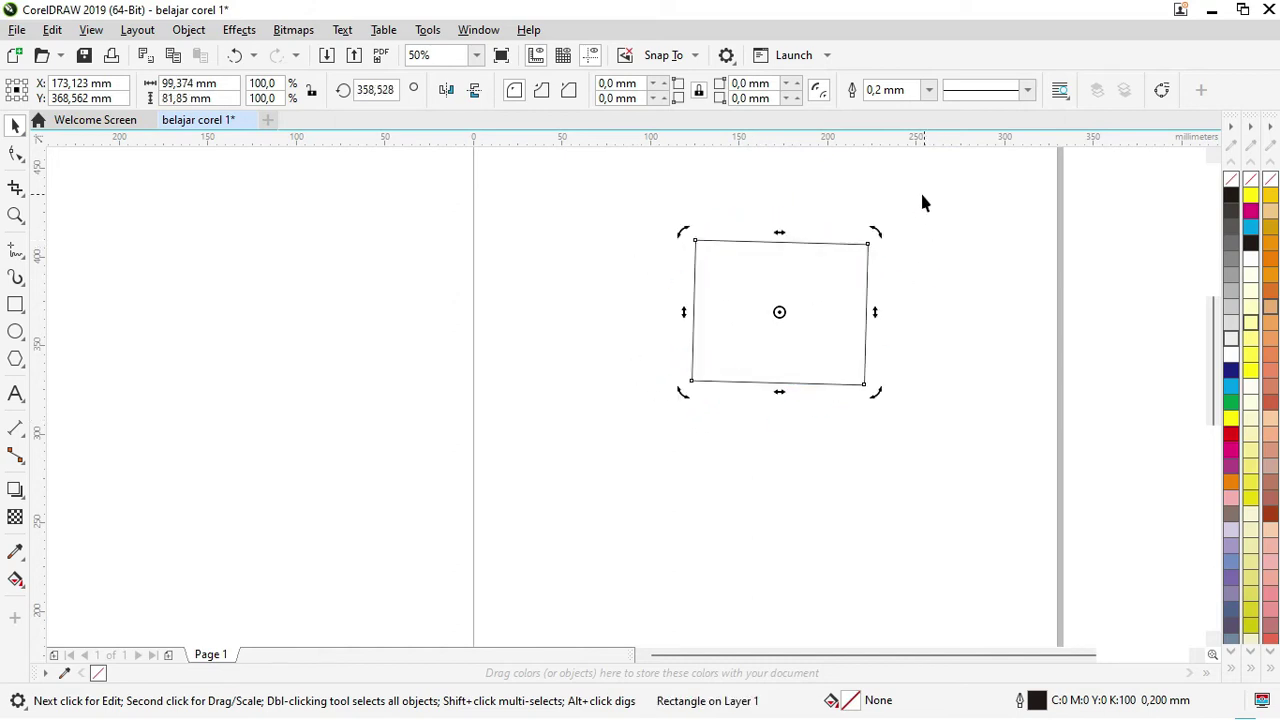
left_click(903, 240)
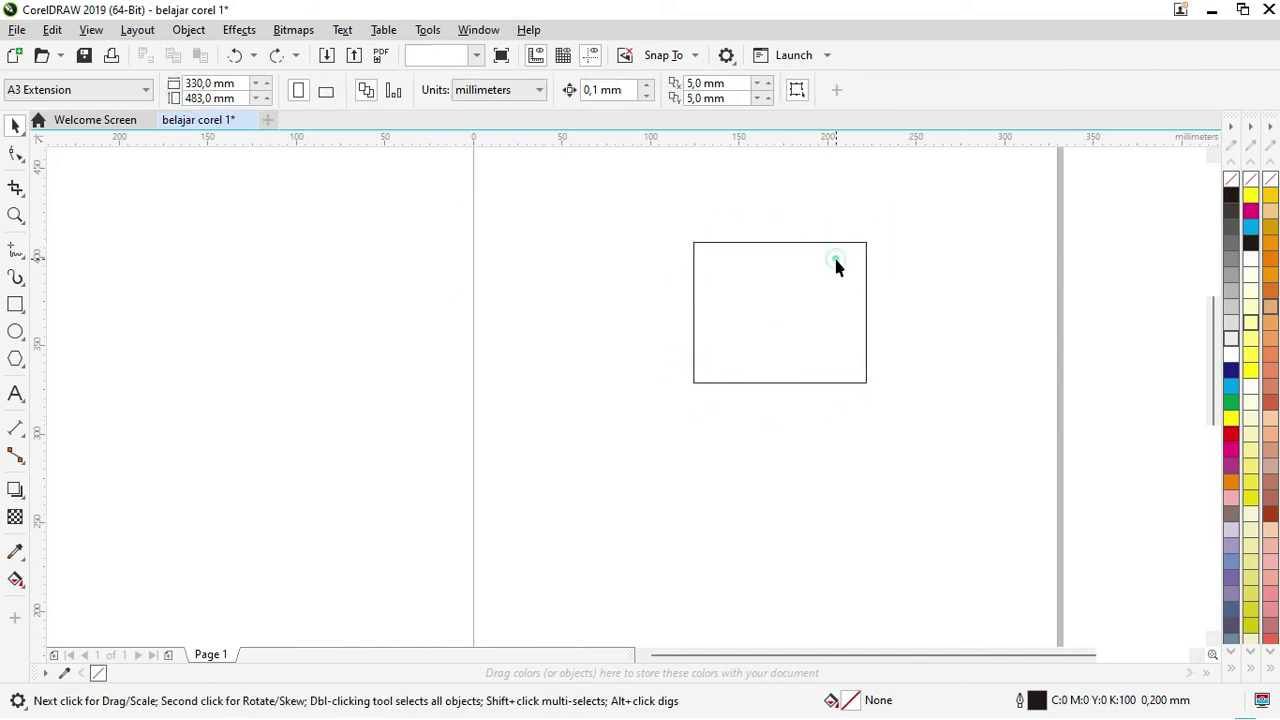
Step: Try skewing the rectangle horizontally from its upper edge
left_click(834, 255)
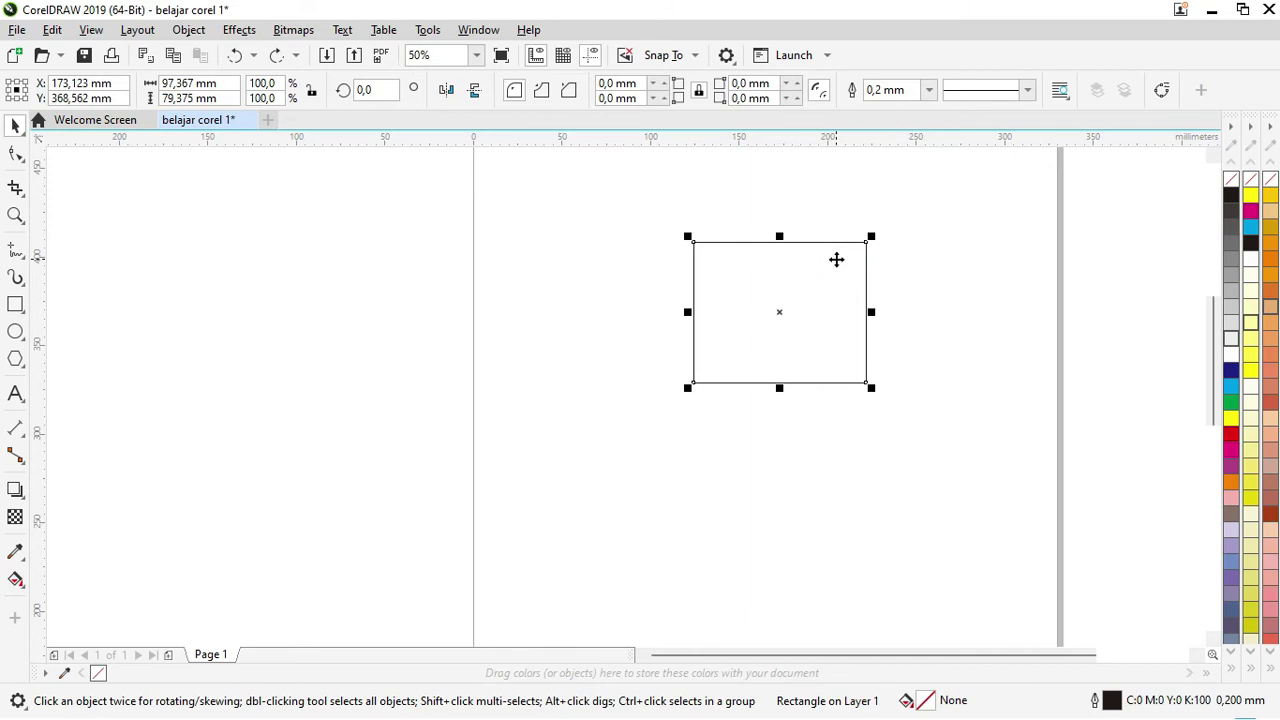
left_click(836, 259)
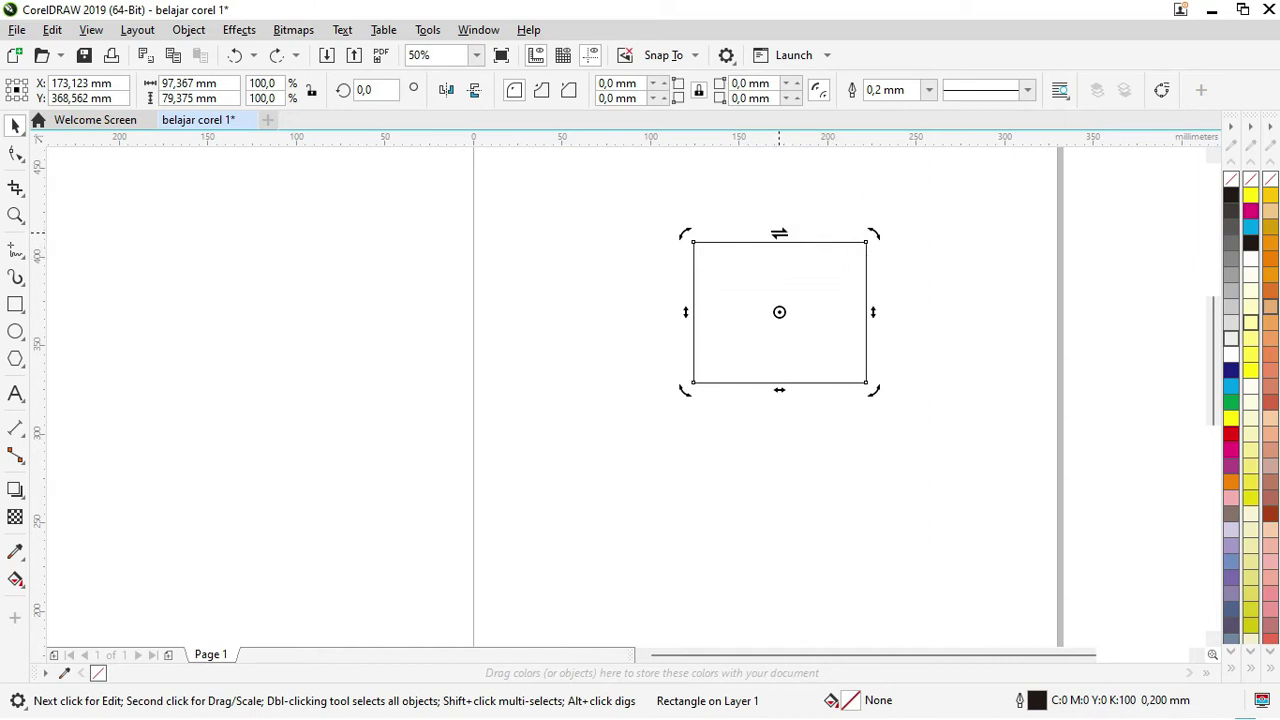
mouse_move(779, 233)
left_mouse_down()
mouse_move(877, 237)
mouse_move(671, 243)
mouse_move(800, 231)
left_mouse_up()
left_click(755, 310)
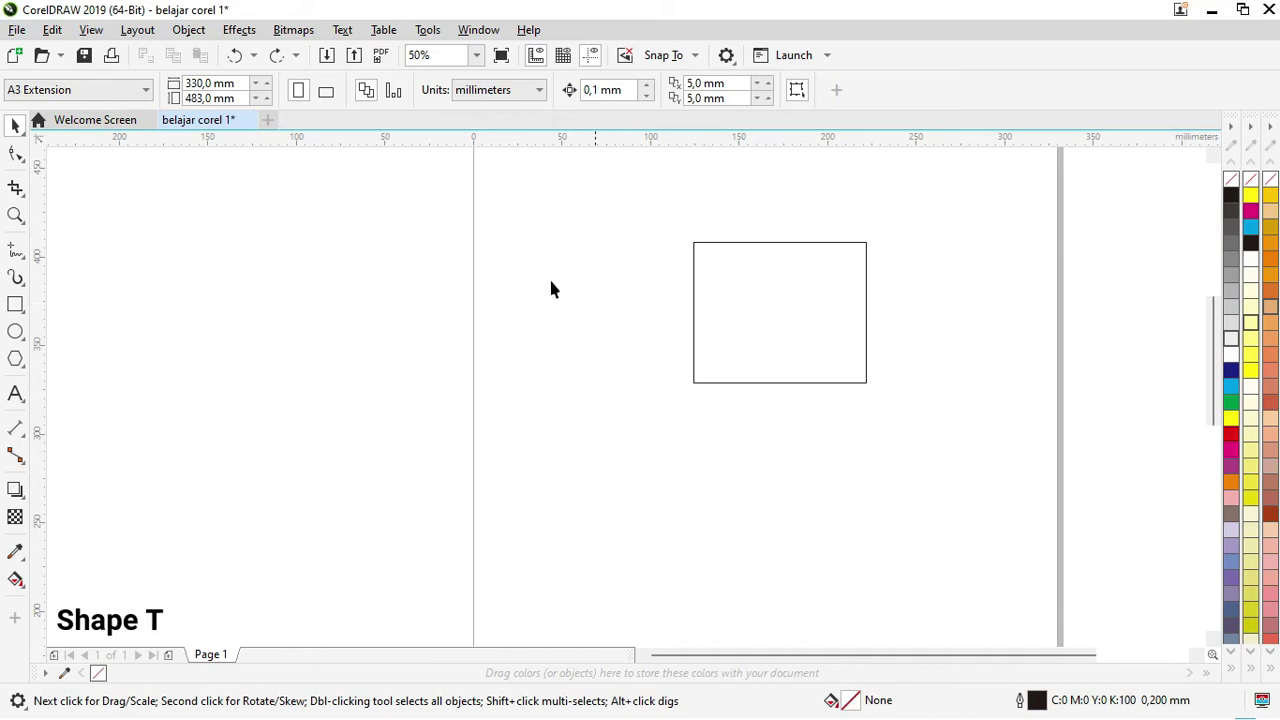
Step: Round all four corners of the rectangle to about 14 mm with the Shape tool and undo the rounding
left_click(17, 156)
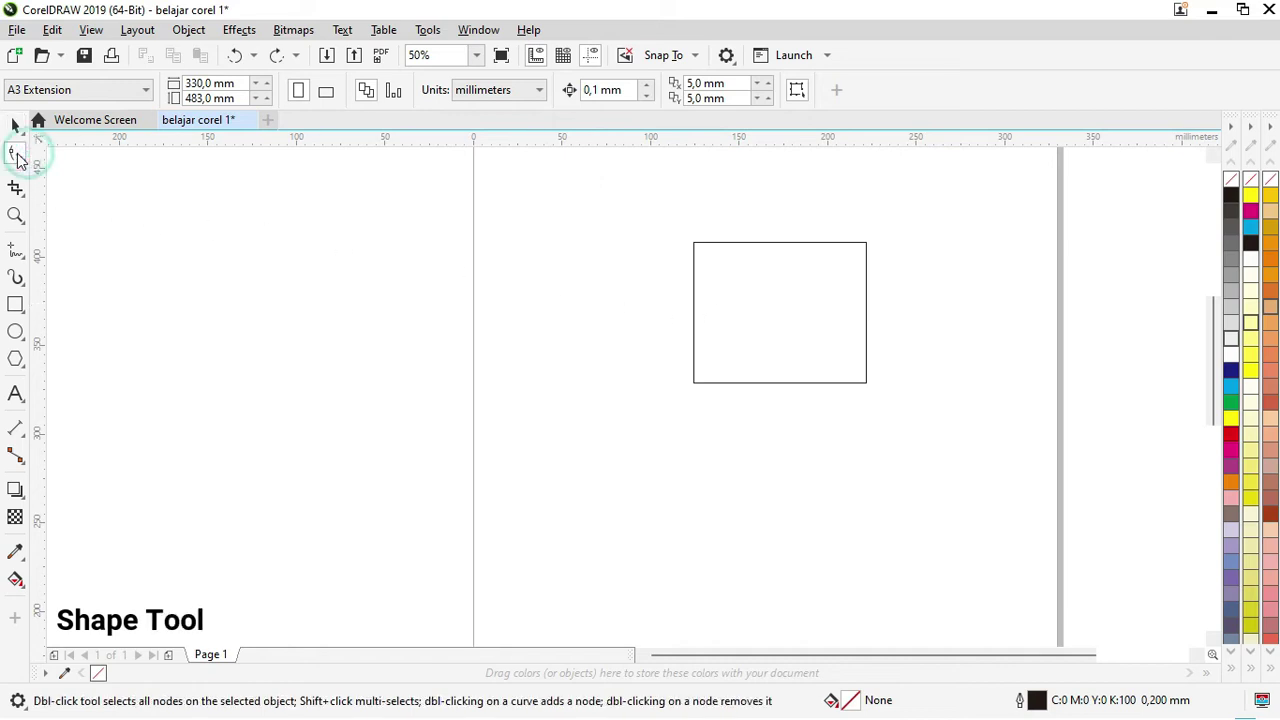
left_click(800, 297)
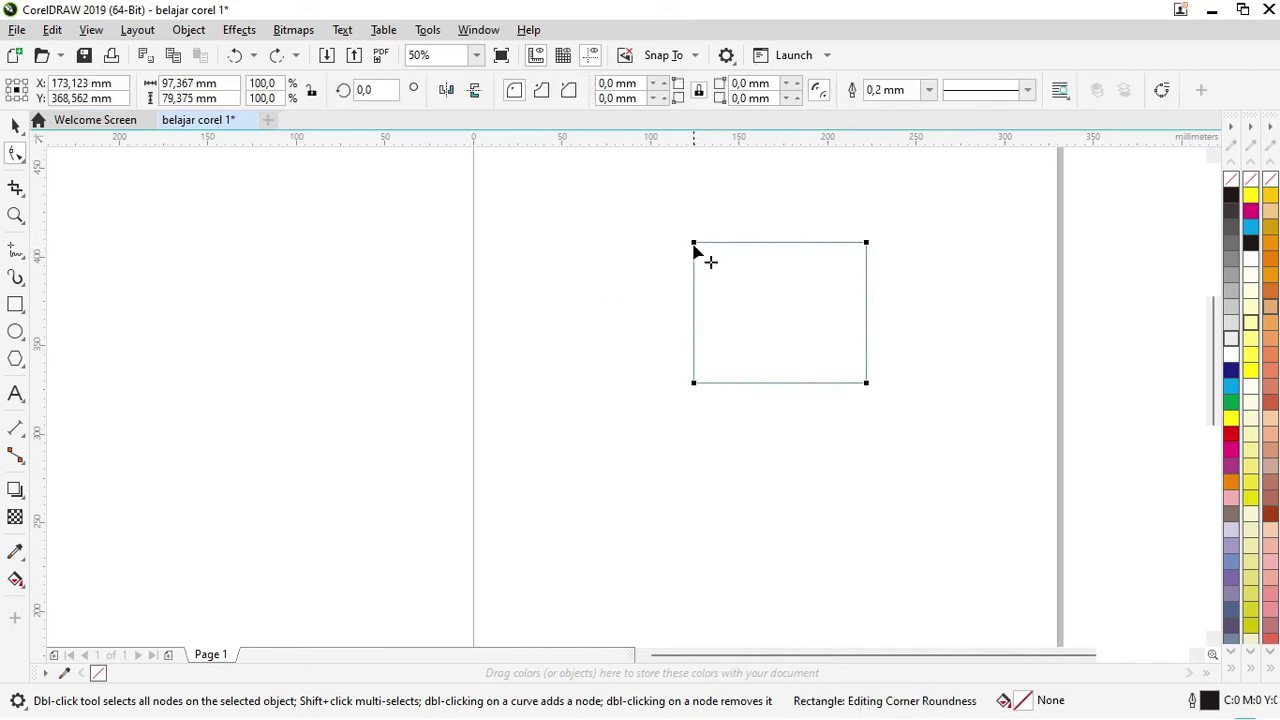
left_click_drag(694, 243, 720, 244)
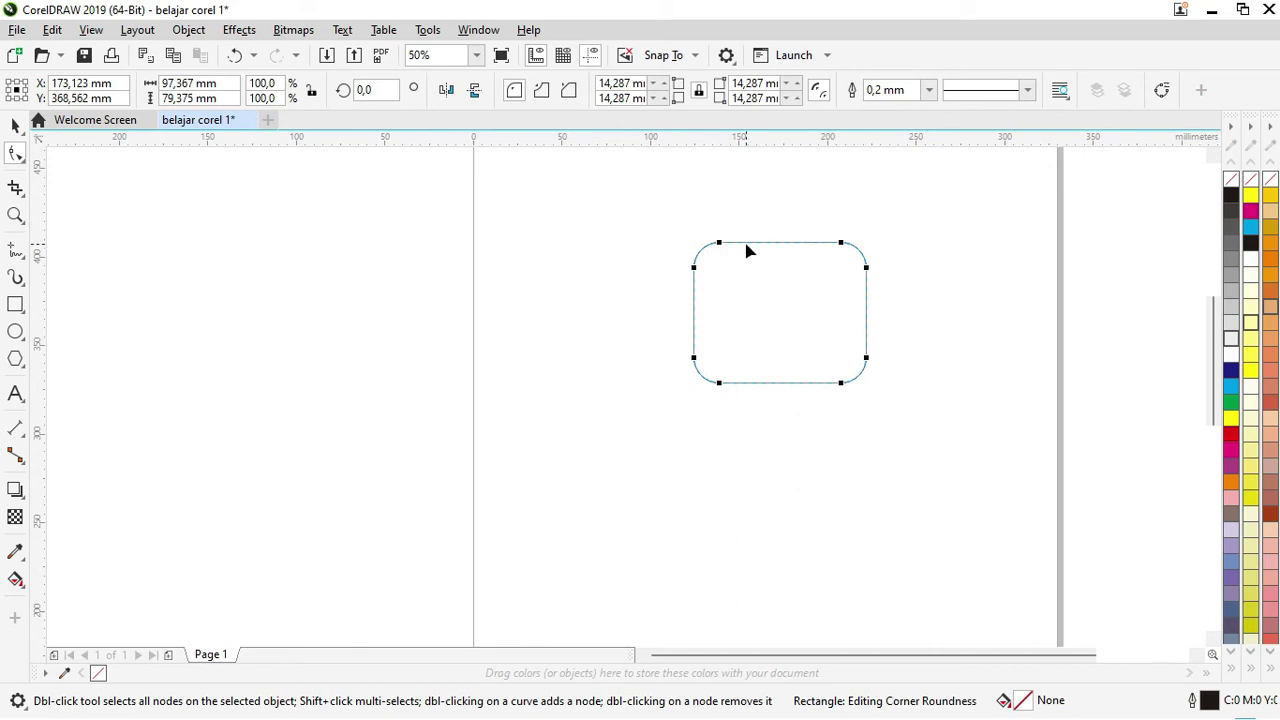
key("ctrl+z")
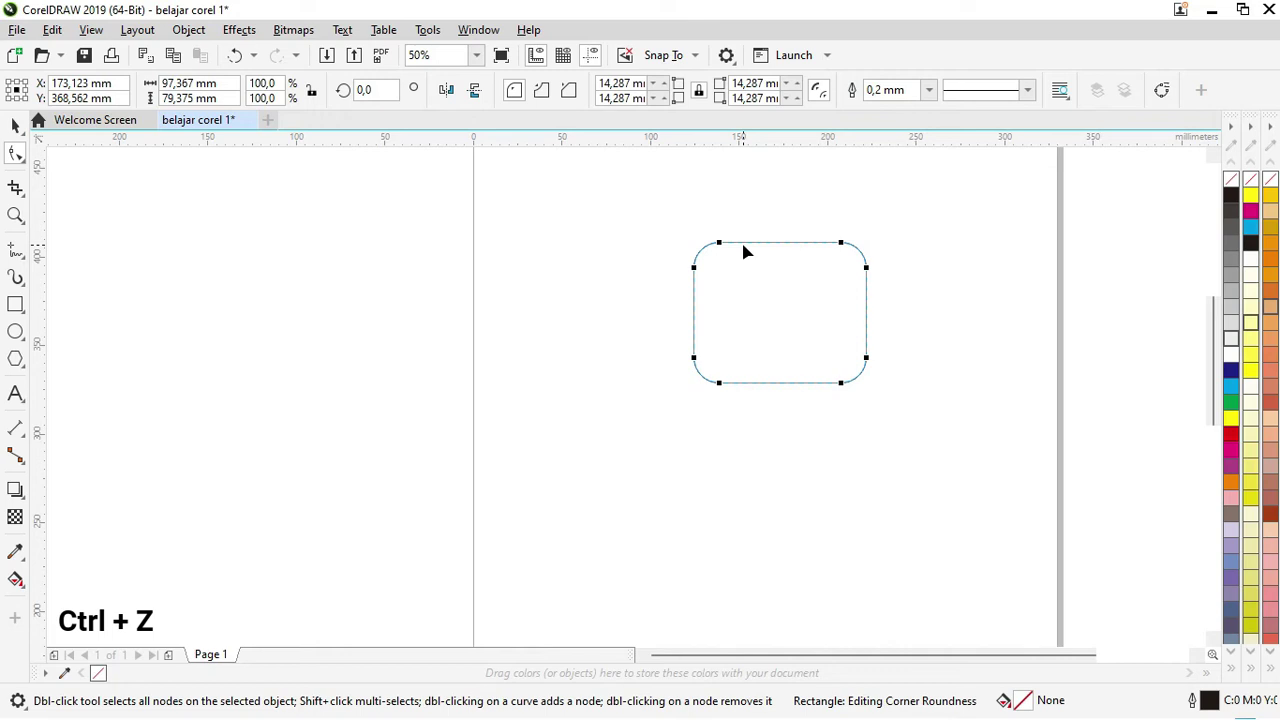
key("ctrl+z")
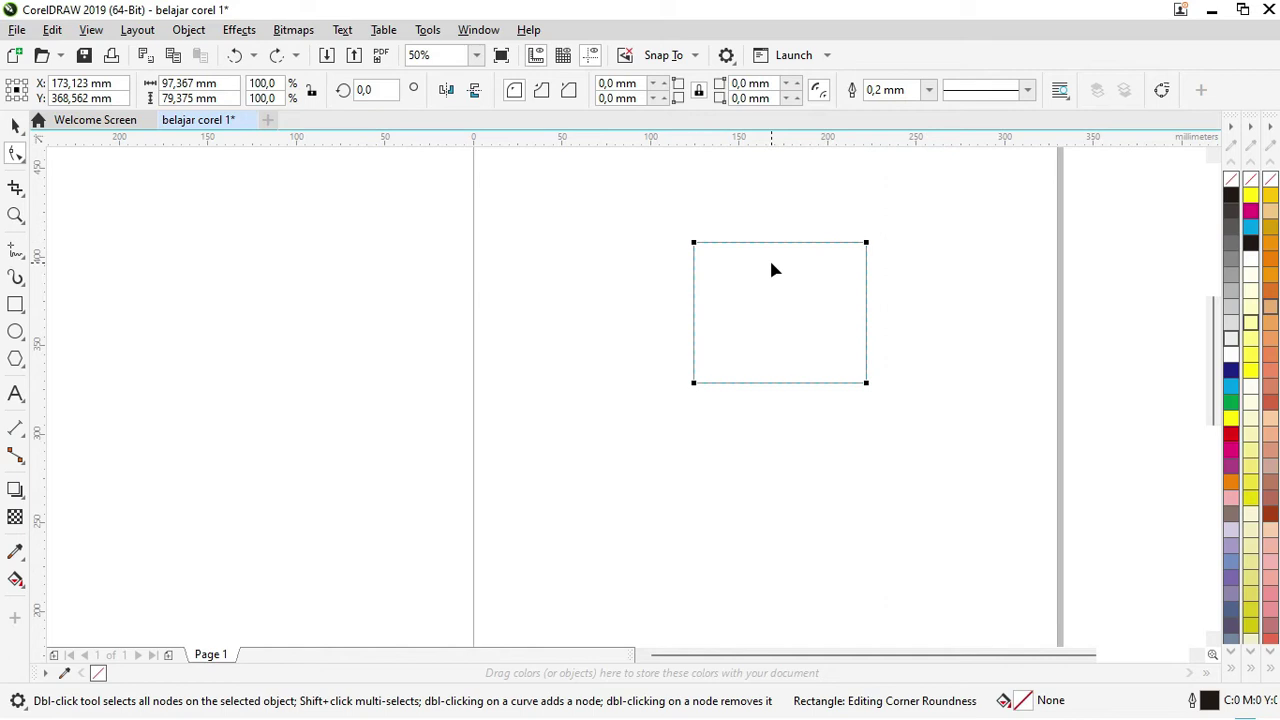
Step: Convert the rectangle to curves so its corner nodes can be edited individually
key("ctrl+q")
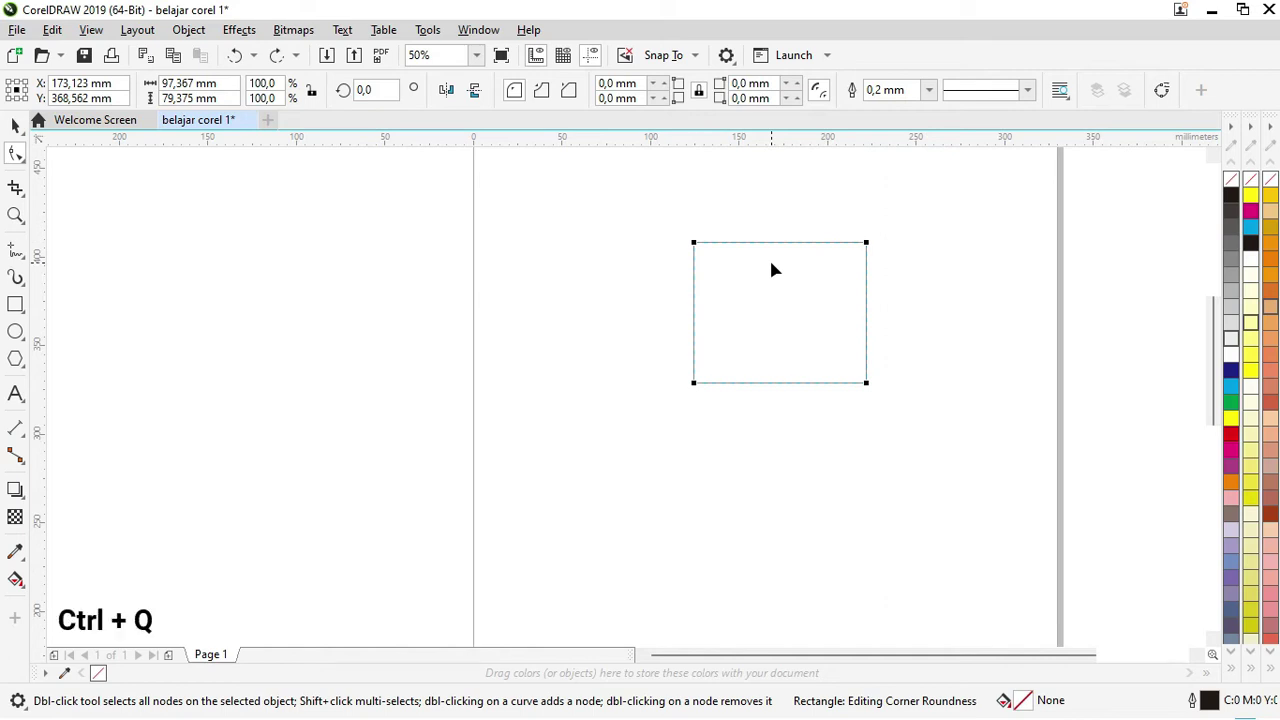
right_click(771, 268)
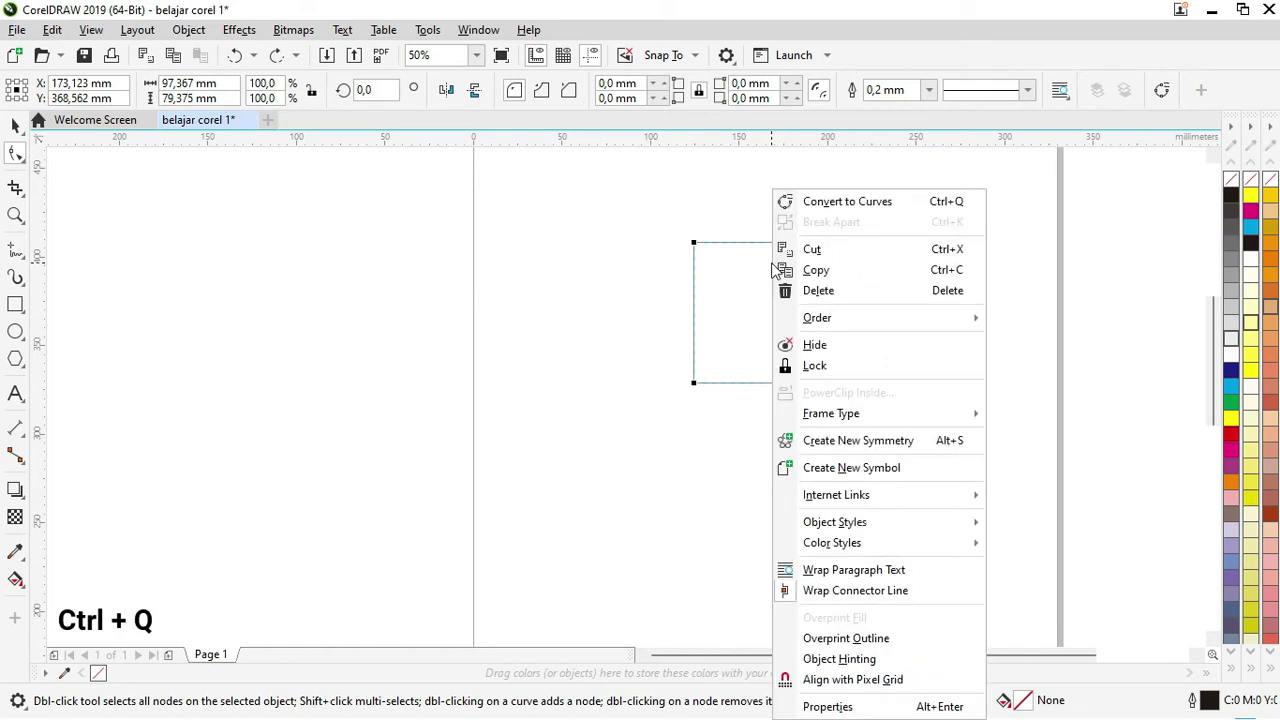
left_click(829, 204)
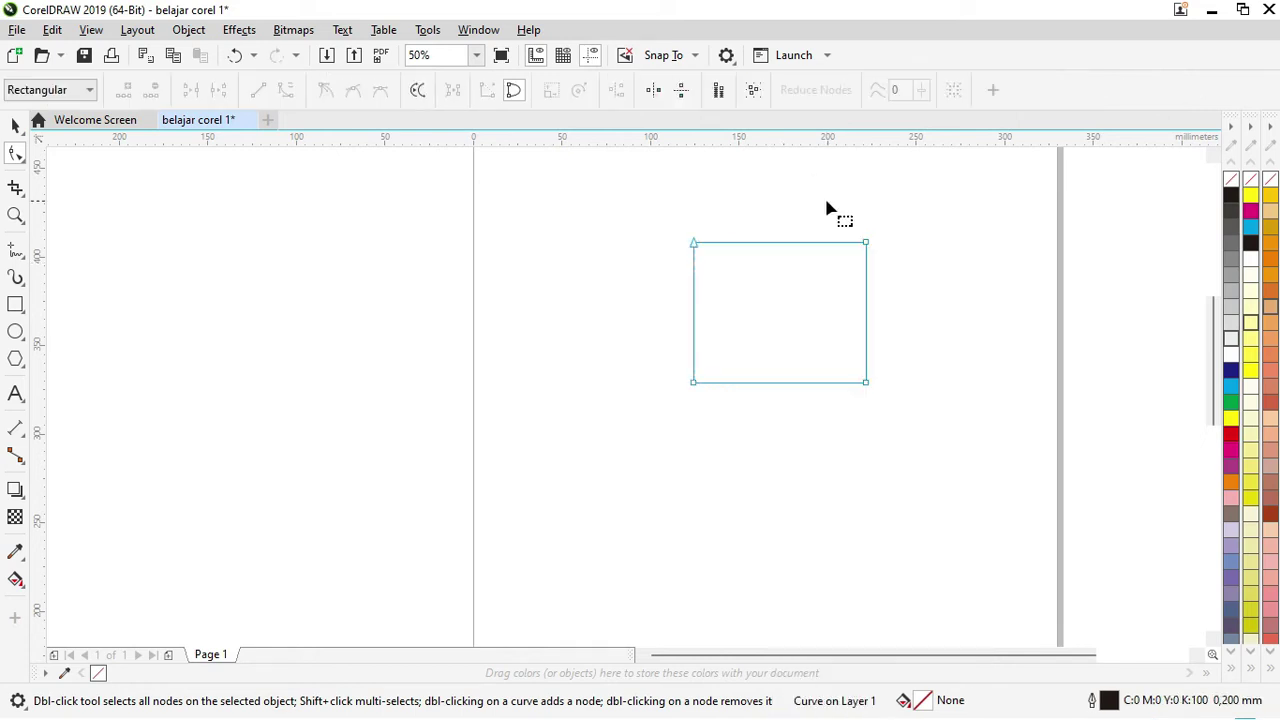
Step: Add a node on the rectangle's upper edge, pull it inward to form a notch, and delete the node again
double_click(779, 243)
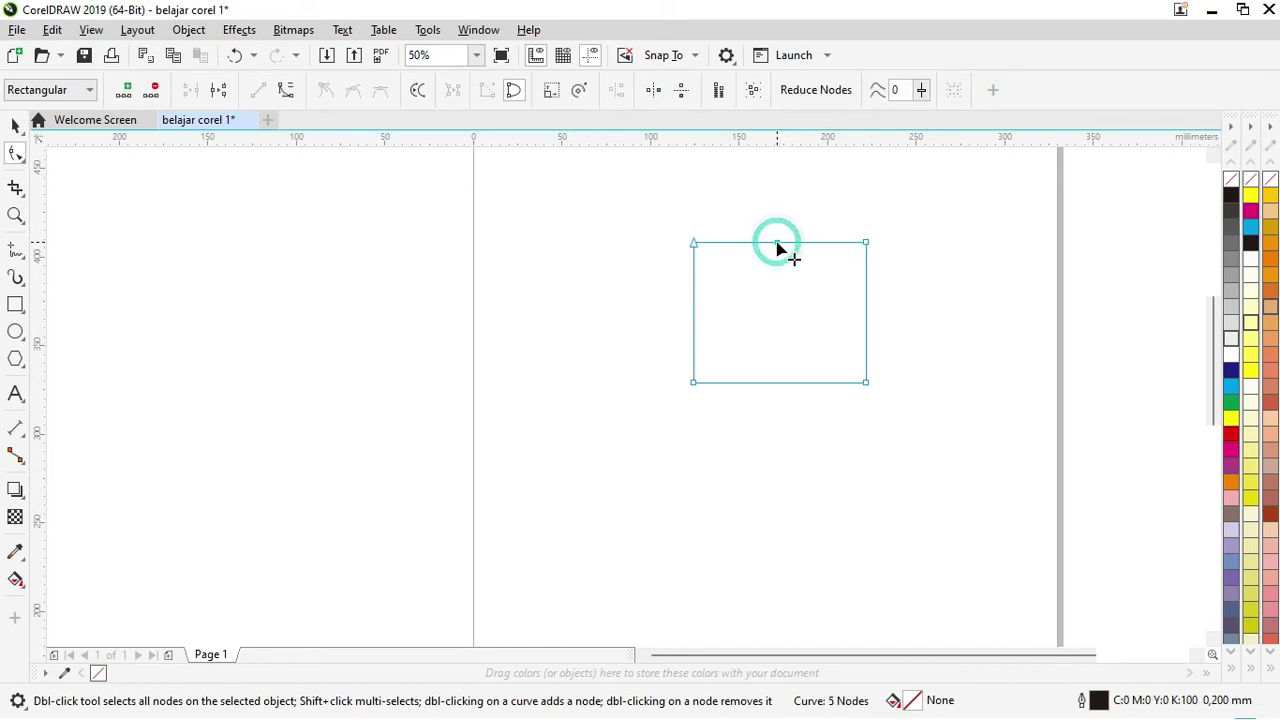
left_click_drag(778, 243, 755, 291)
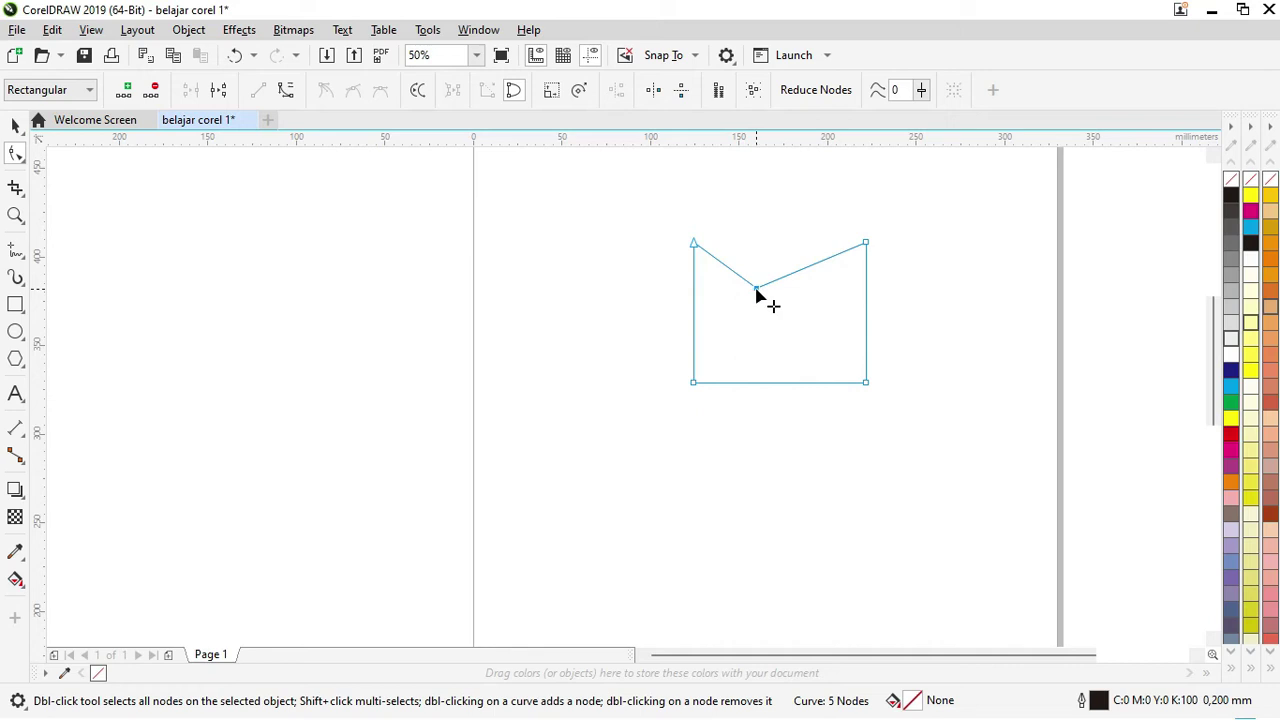
scroll(766, 292, "up", 2)
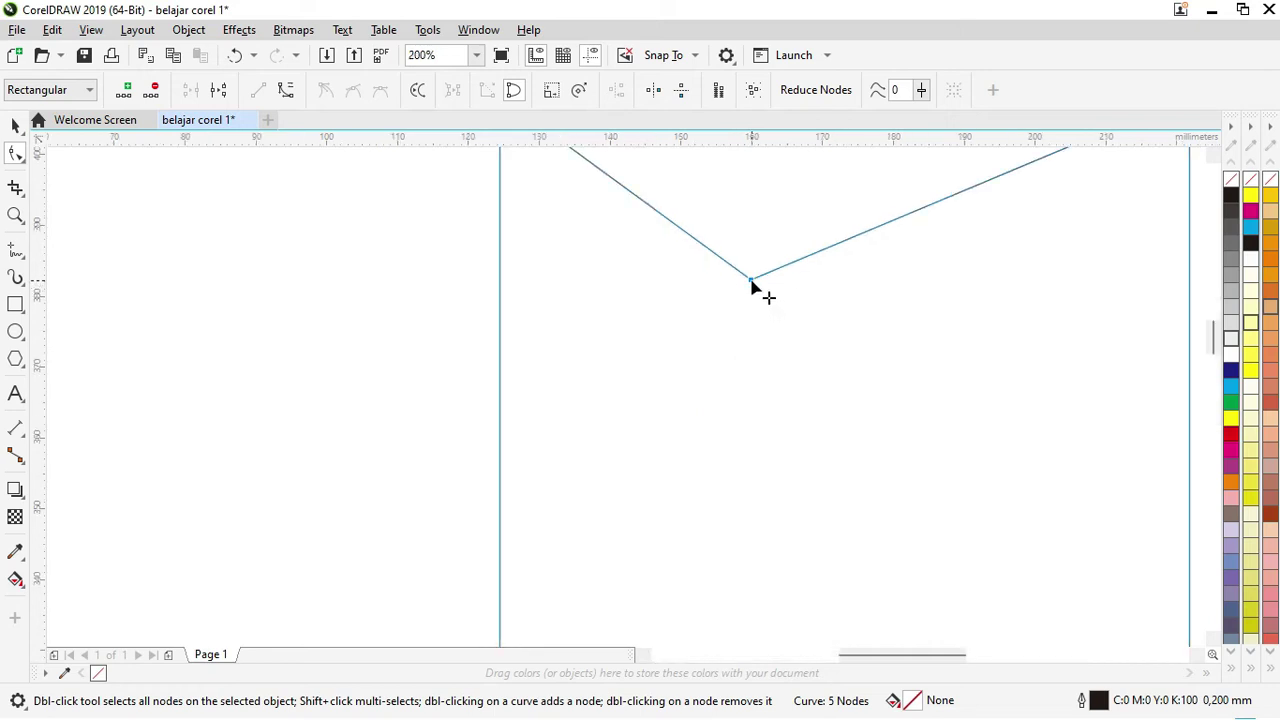
double_click(753, 285)
scroll(752, 287, "down", 2)
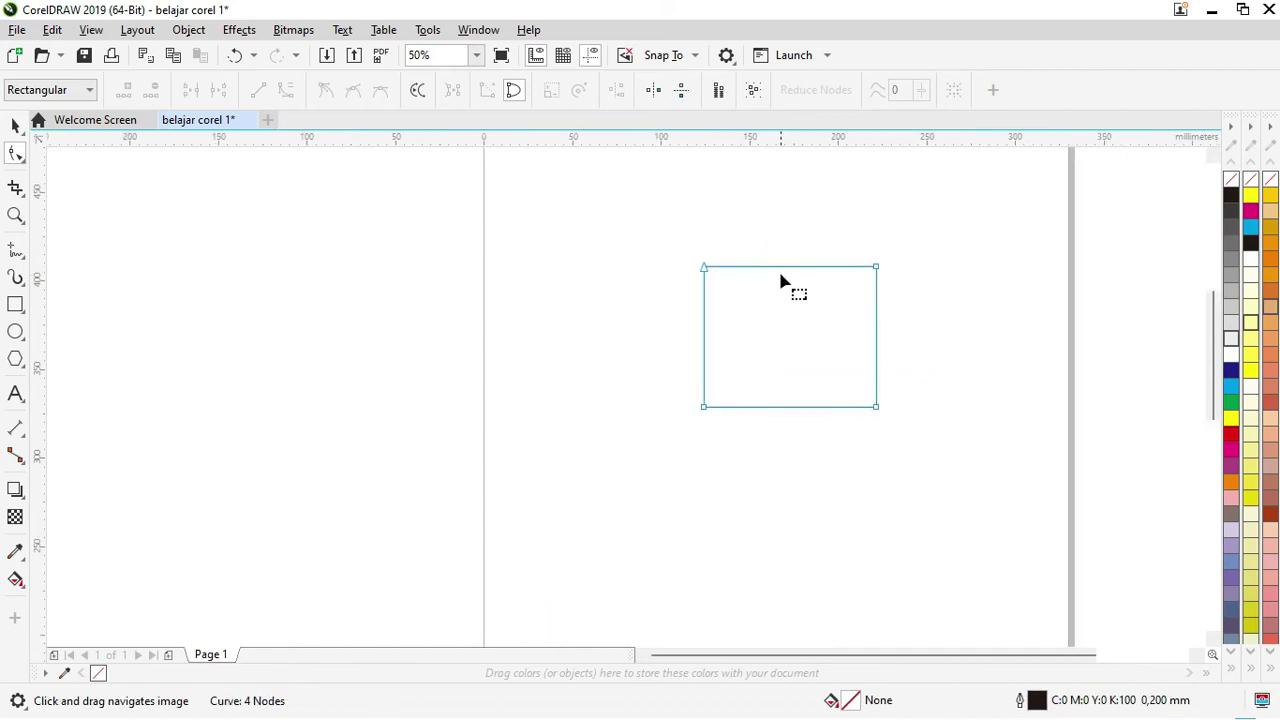
Step: Convert the shape's upper edge to a curve and bend it into an S-wave with its two control handles
scroll(786, 280, "up", 1)
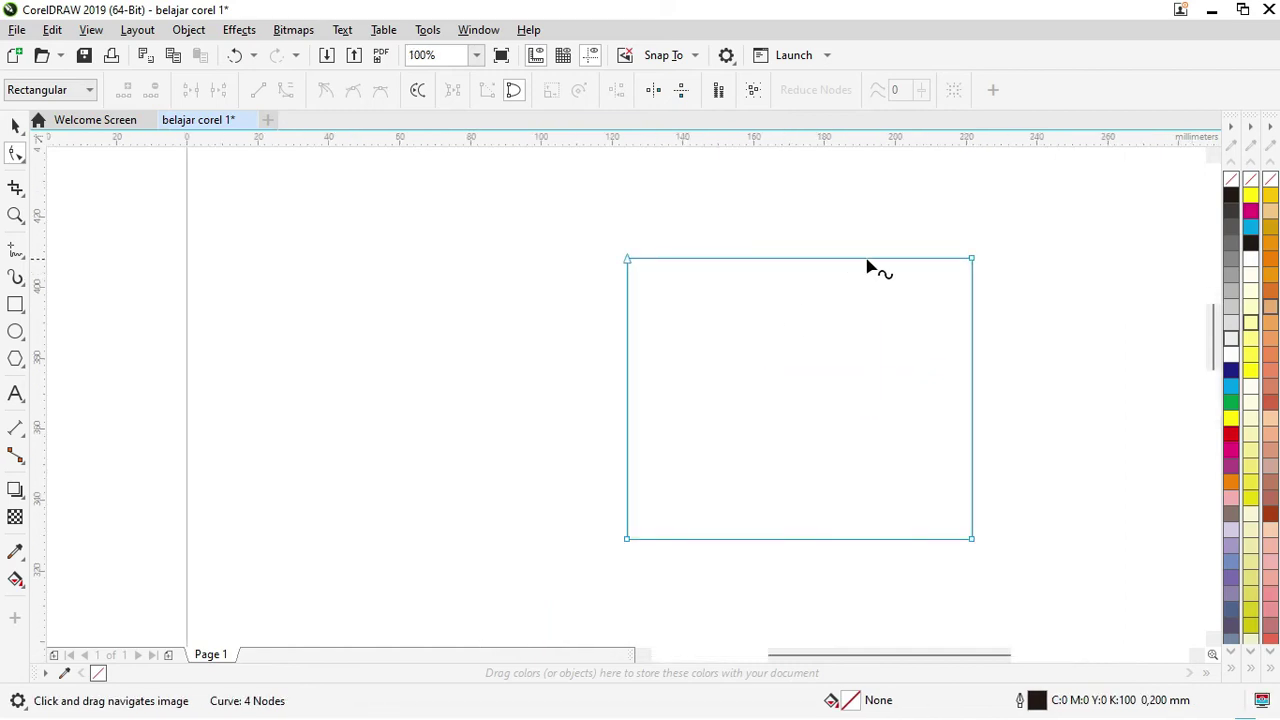
left_click(790, 260)
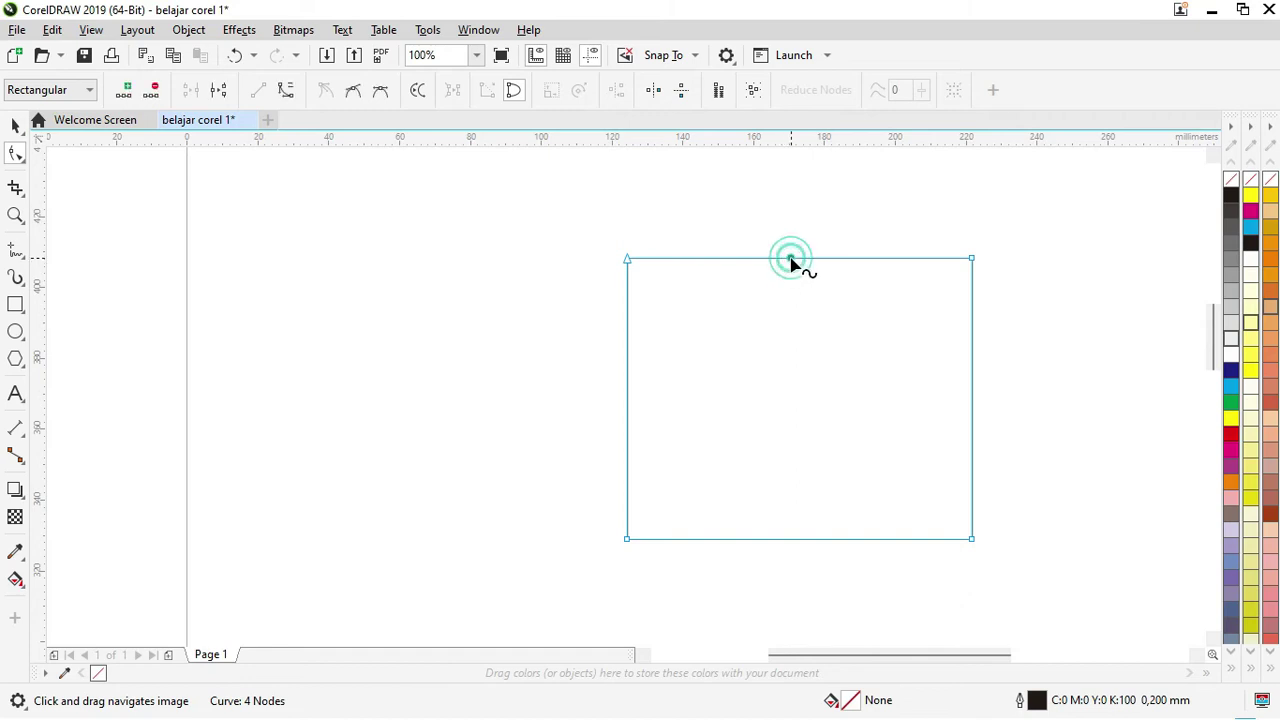
left_click(778, 540)
left_click(790, 259)
left_click(287, 91)
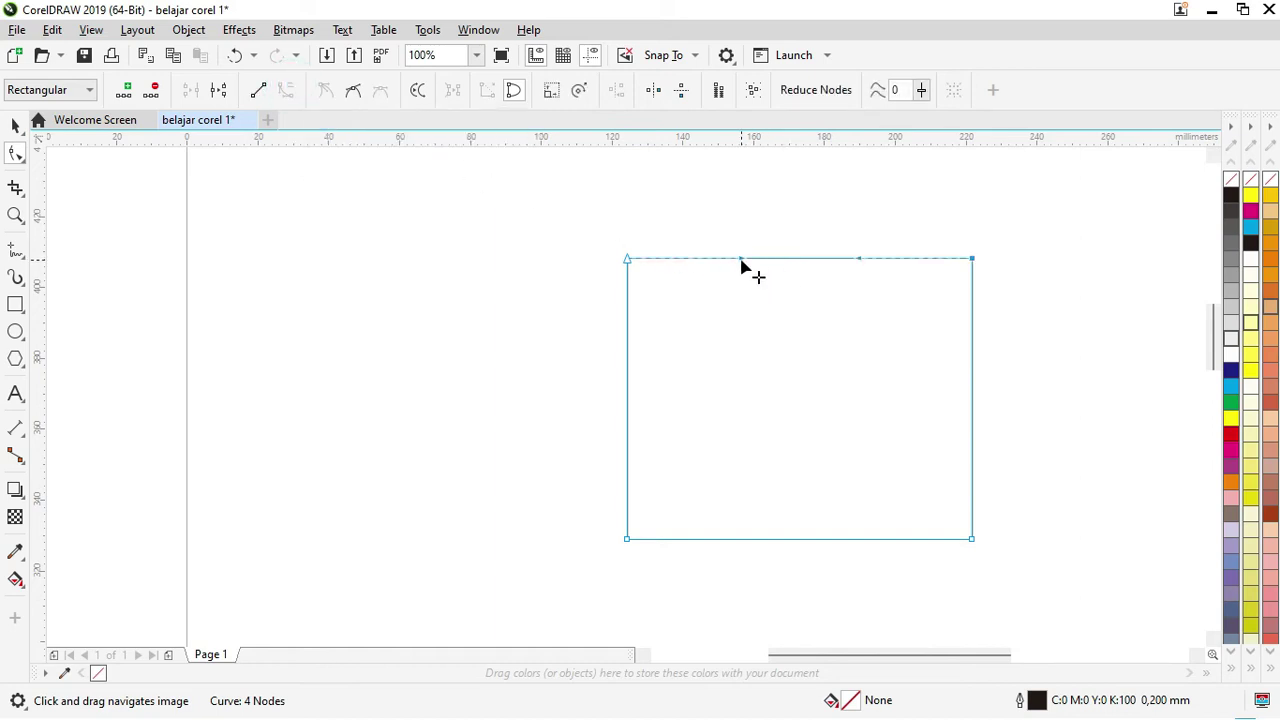
left_click_drag(740, 262, 703, 360)
left_click_drag(858, 259, 946, 205)
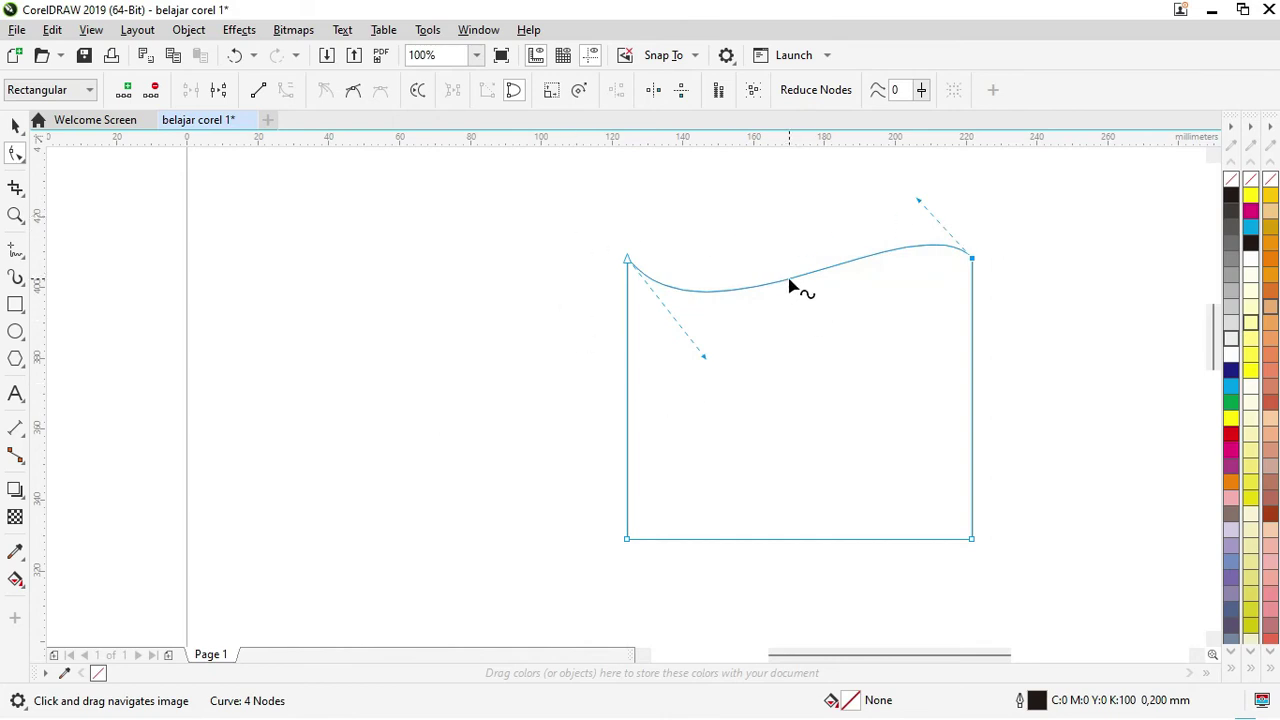
Step: Reshape the curved upper edge into a deep dip by pulling its middle downward
scroll(789, 285, "up", 3)
scroll(789, 285, "down", 3)
left_click_drag(789, 285, 791, 341)
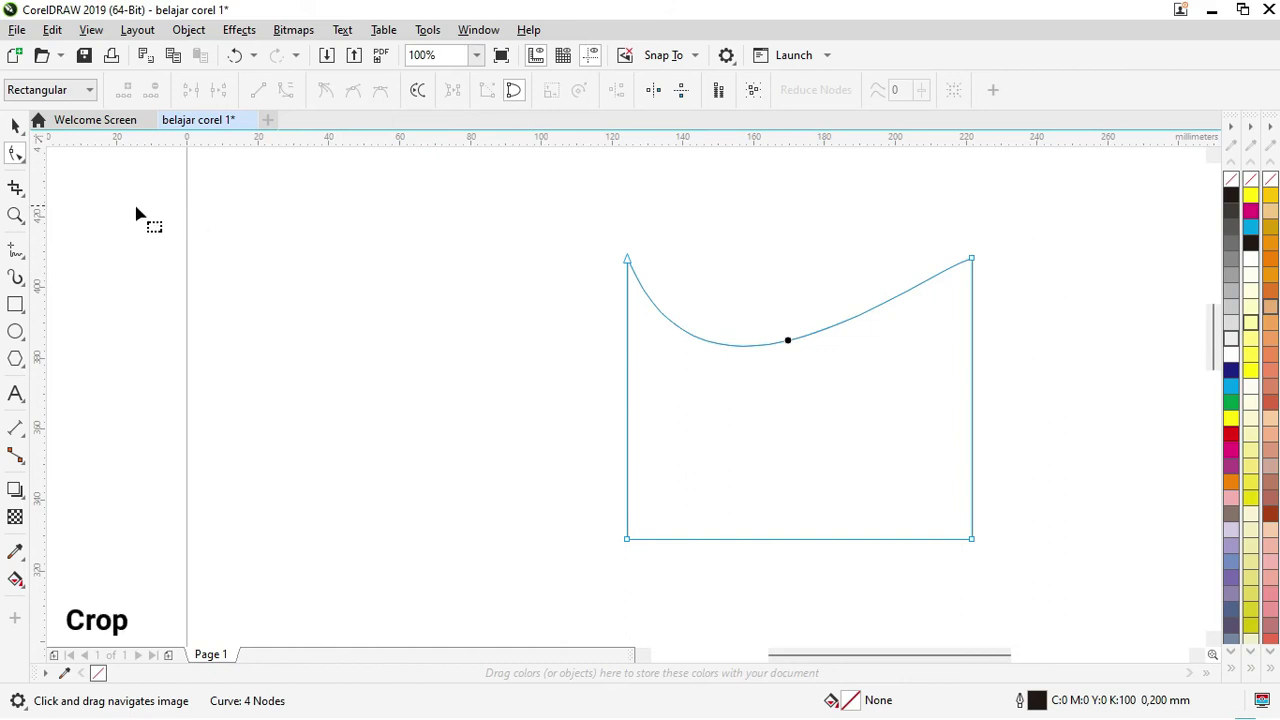
Step: Crop the shape with a crop area of about 80 × 119 mm that keeps only its left part
left_click(15, 188)
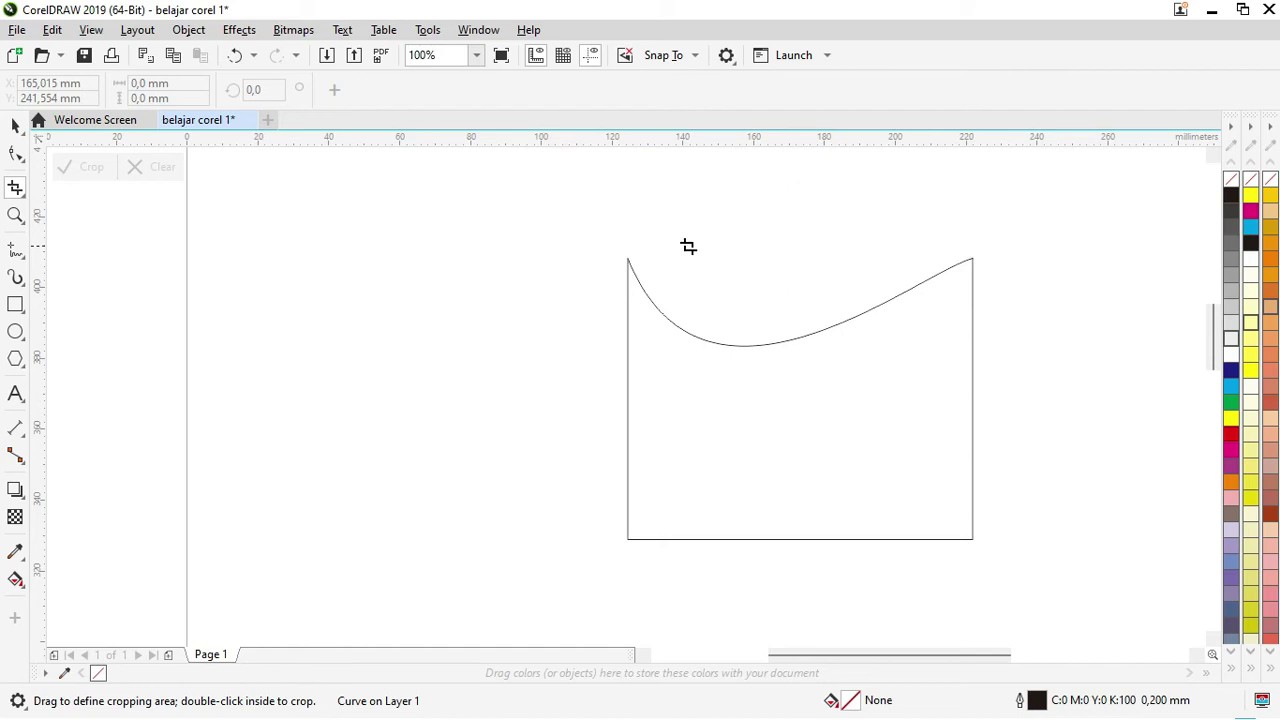
scroll(688, 246, "down", 2)
left_click_drag(621, 217, 763, 429)
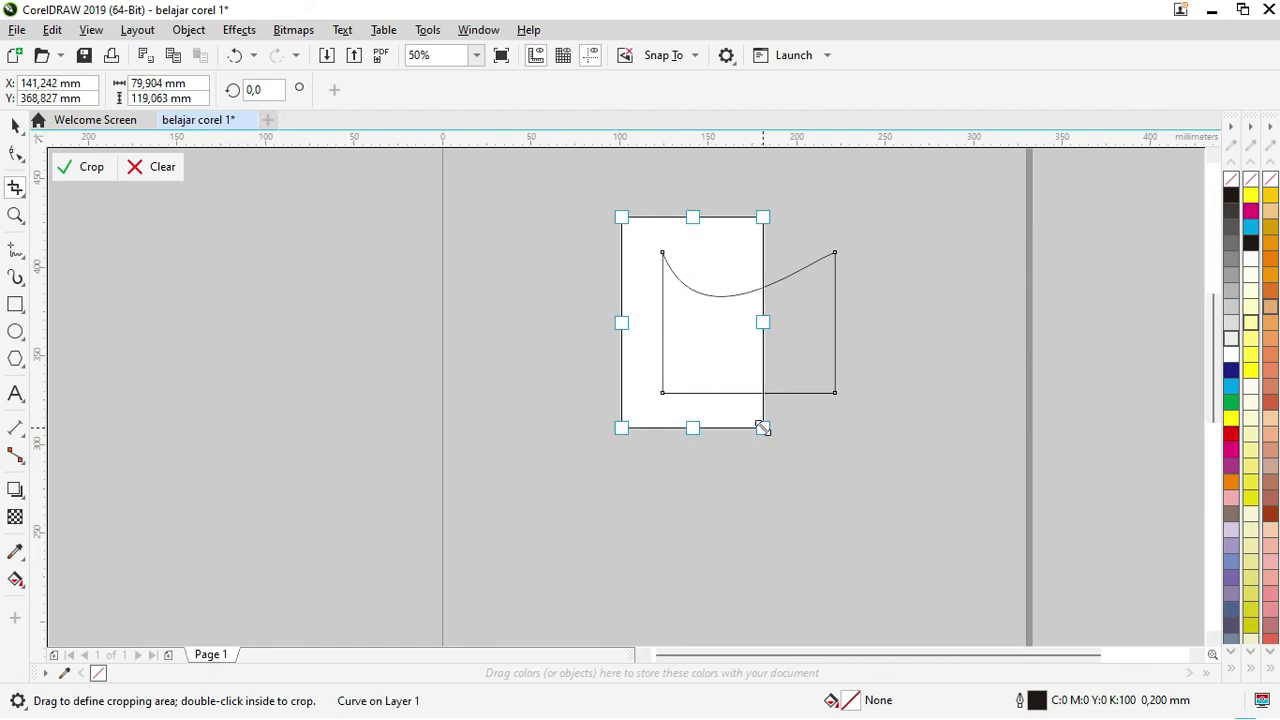
left_click(92, 168)
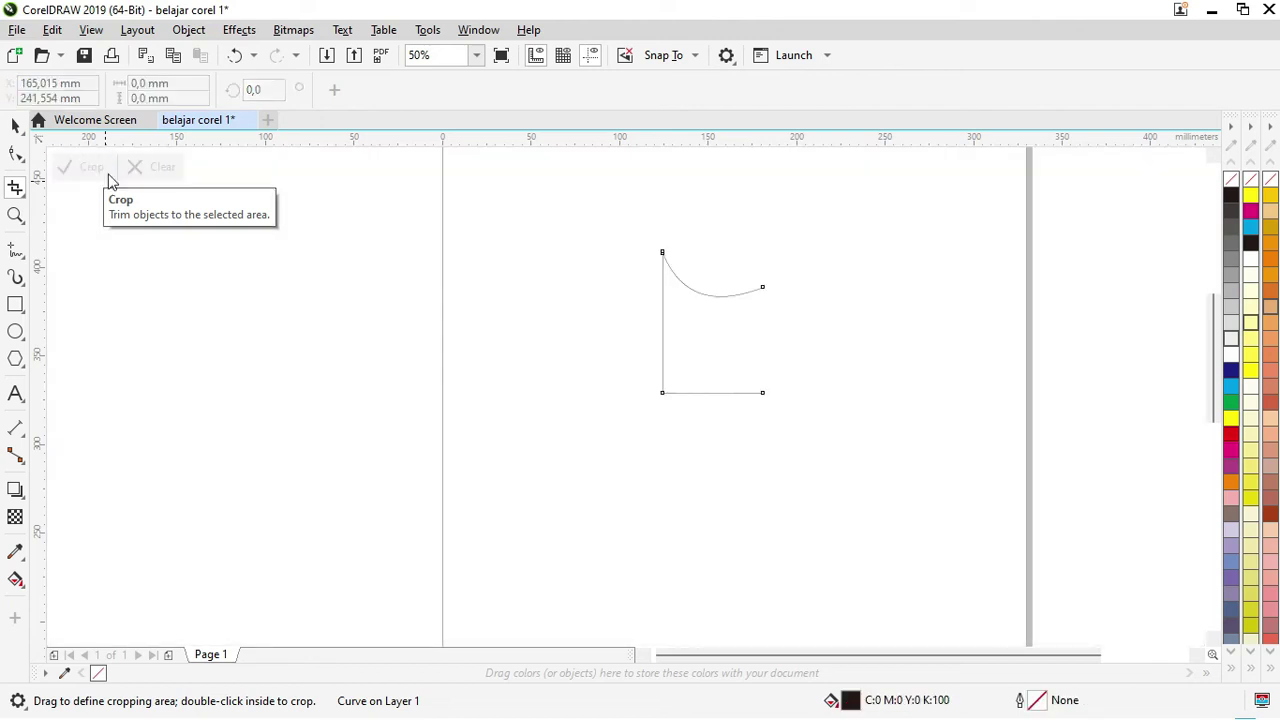
scroll(757, 291, "up", 1)
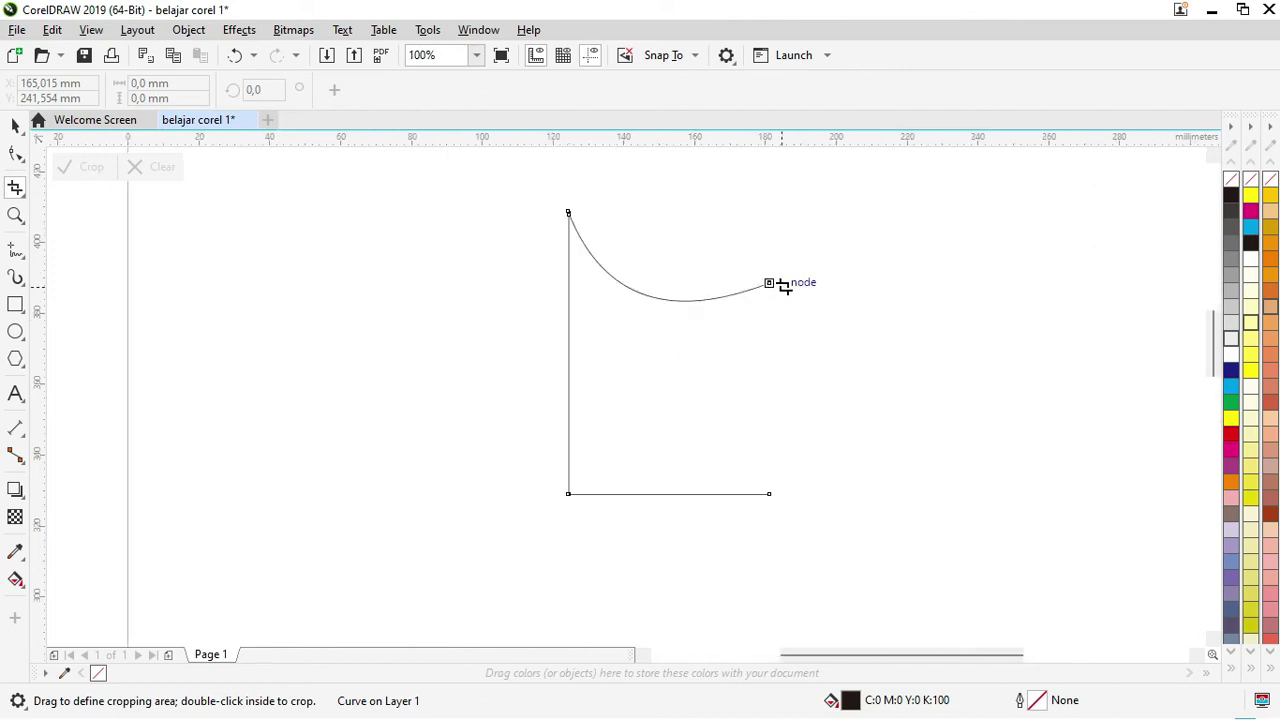
scroll(786, 287, "up", 1)
scroll(783, 287, "down", 1)
scroll(782, 287, "up", 1)
scroll(782, 287, "down", 1)
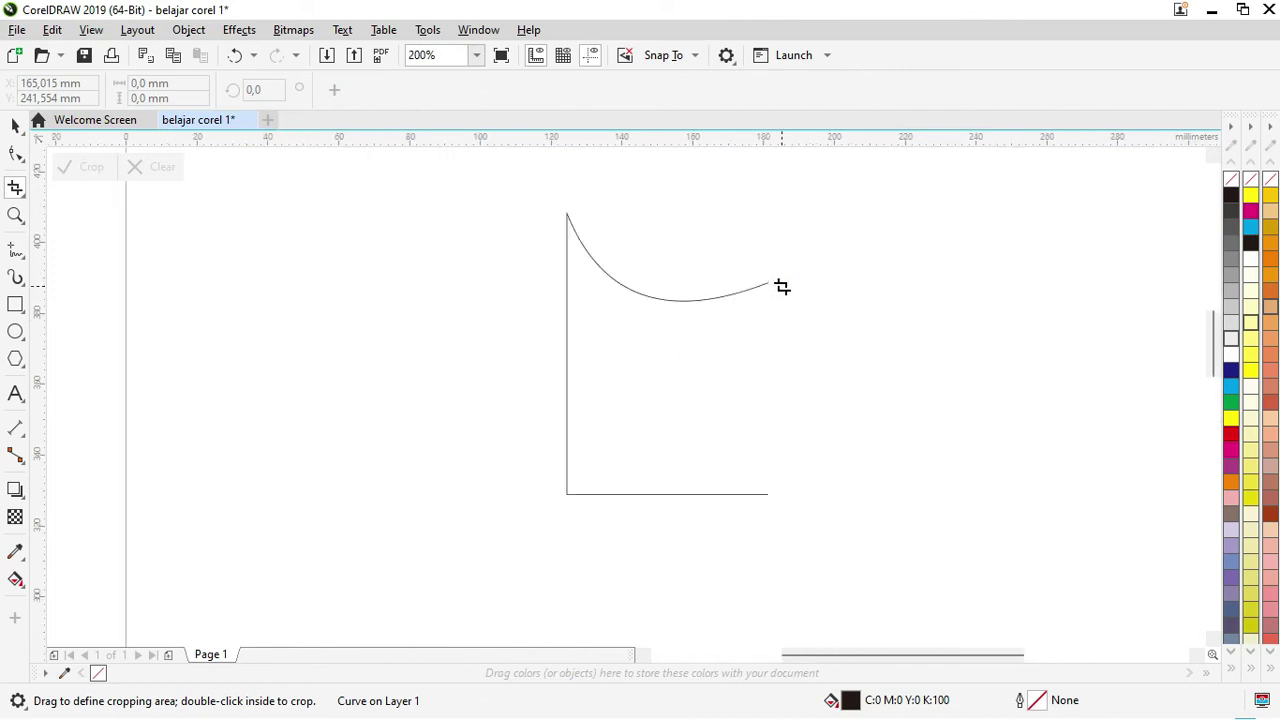
Step: Inspect the cropped shape with the Zoom tool, zooming in and out and framing the whole shape with a zoom marquee
left_click(15, 216)
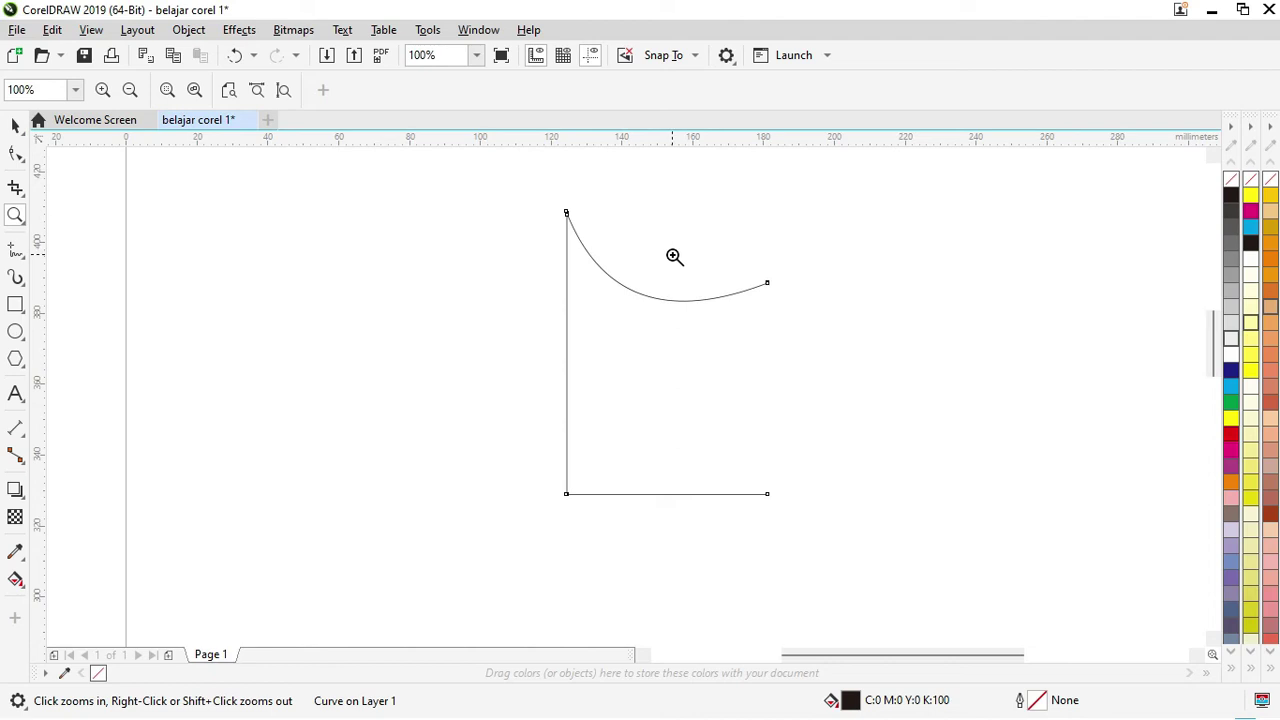
scroll(674, 257, "up", 3)
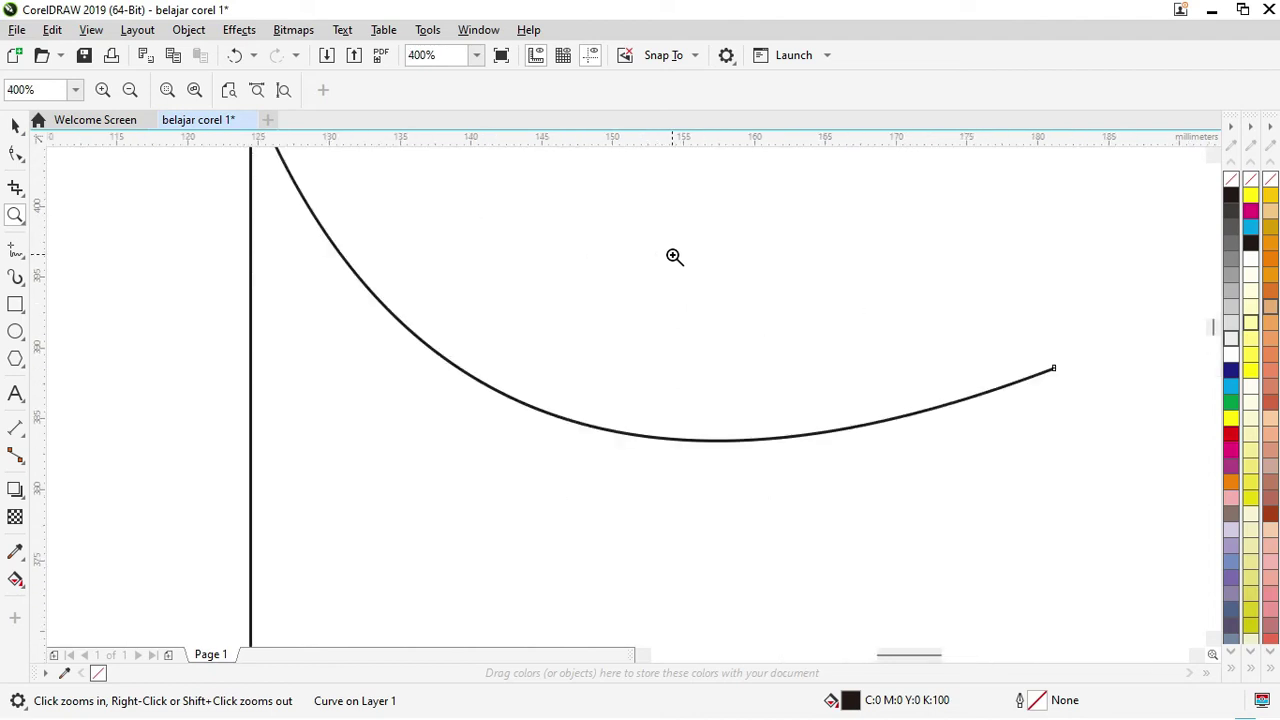
scroll(674, 257, "down", 3)
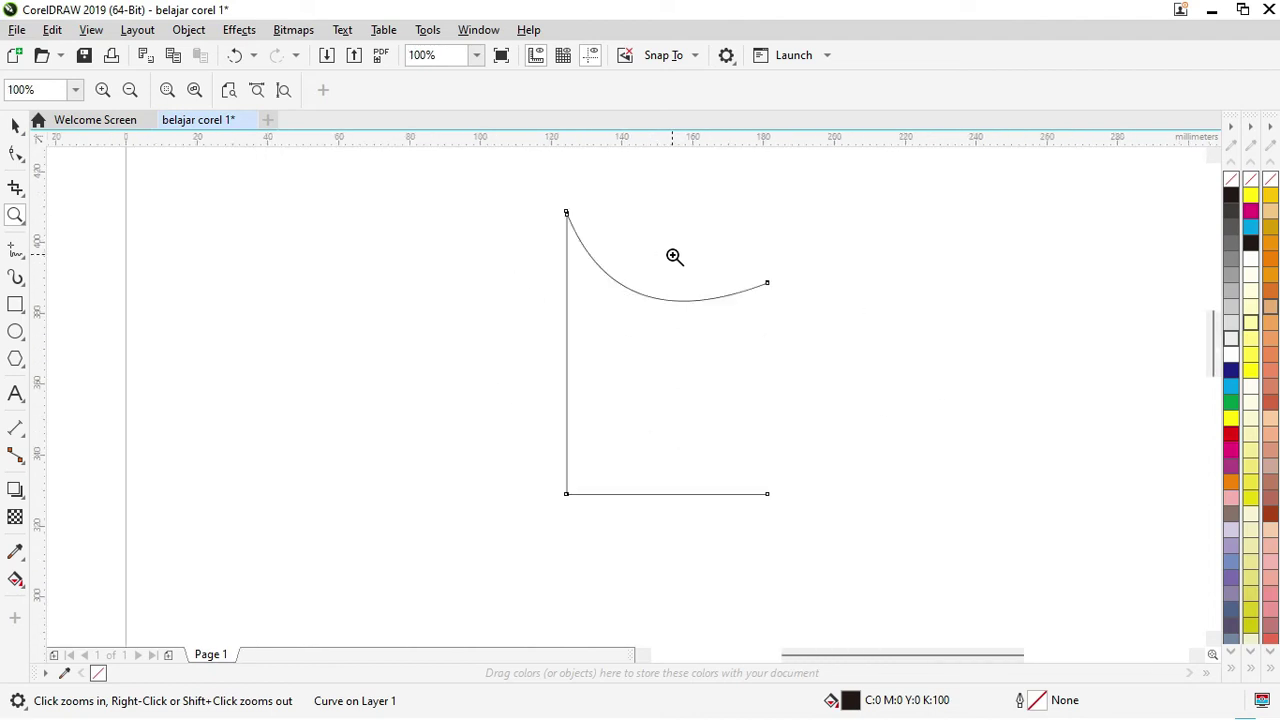
left_click(606, 231)
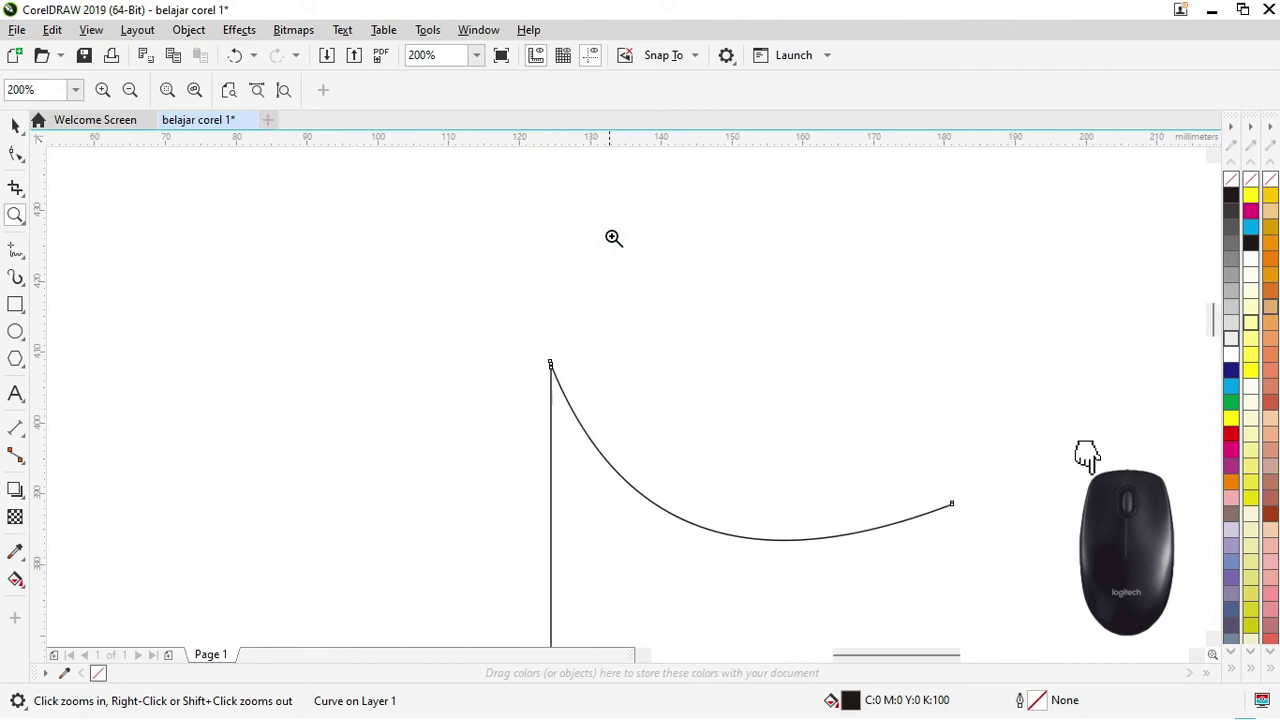
left_click(563, 401)
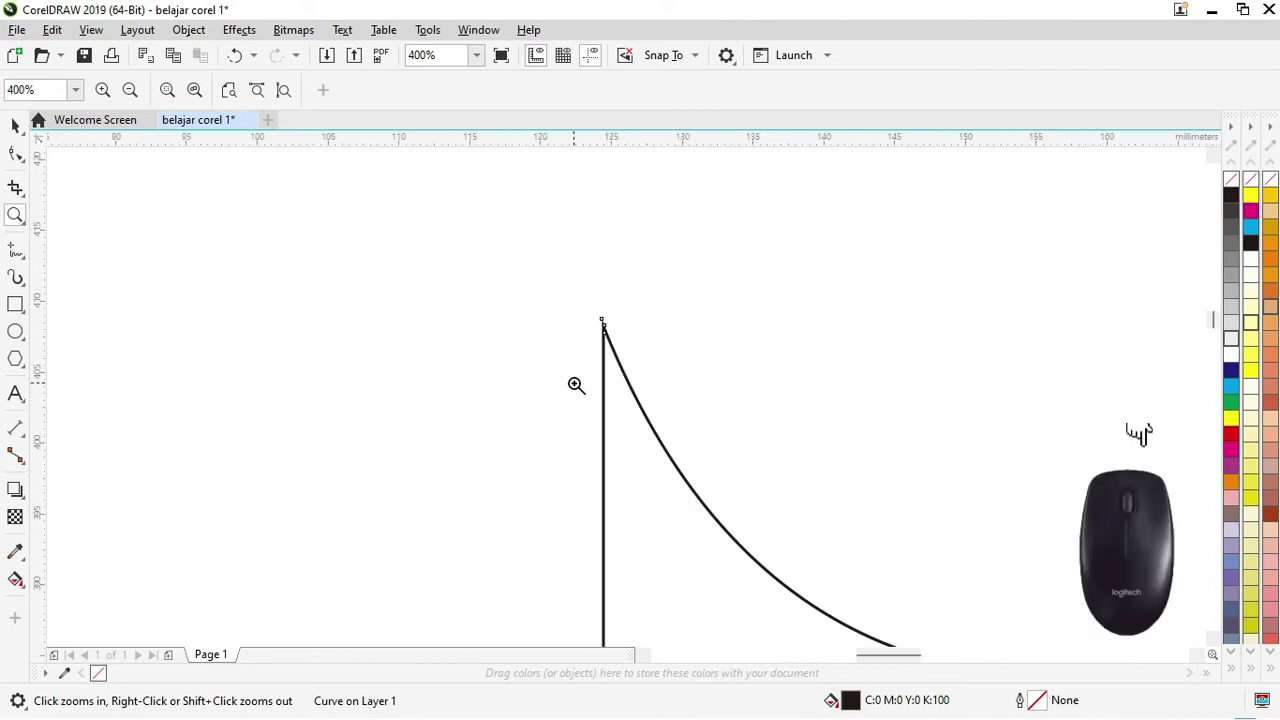
right_click(657, 381)
right_click(657, 381)
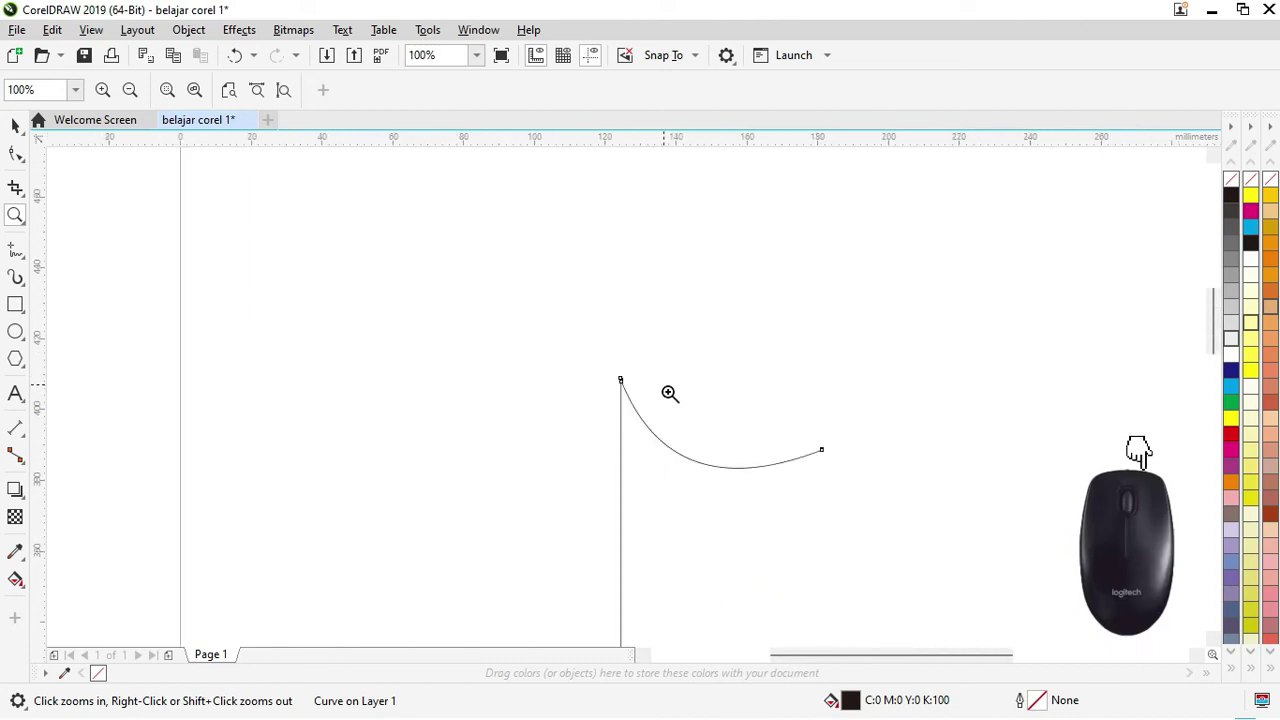
right_click(673, 398)
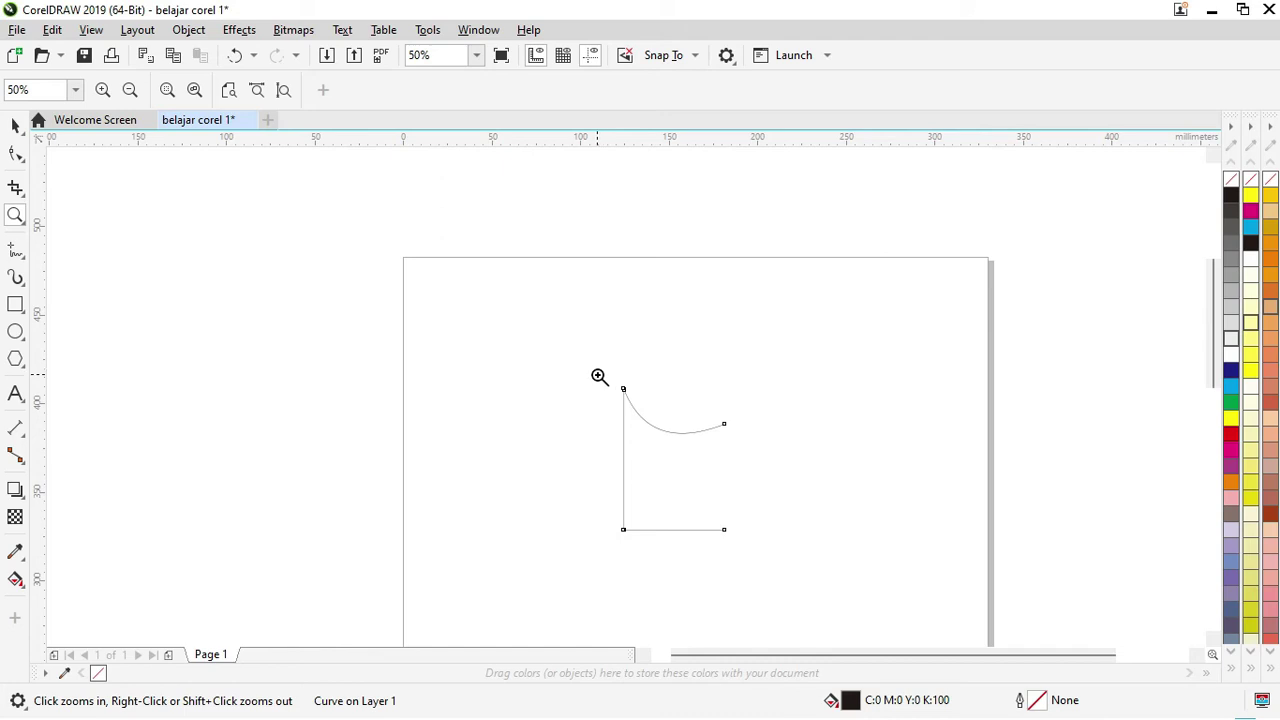
mouse_move(597, 376)
left_mouse_down()
mouse_move(634, 430)
mouse_move(764, 549)
left_mouse_up()
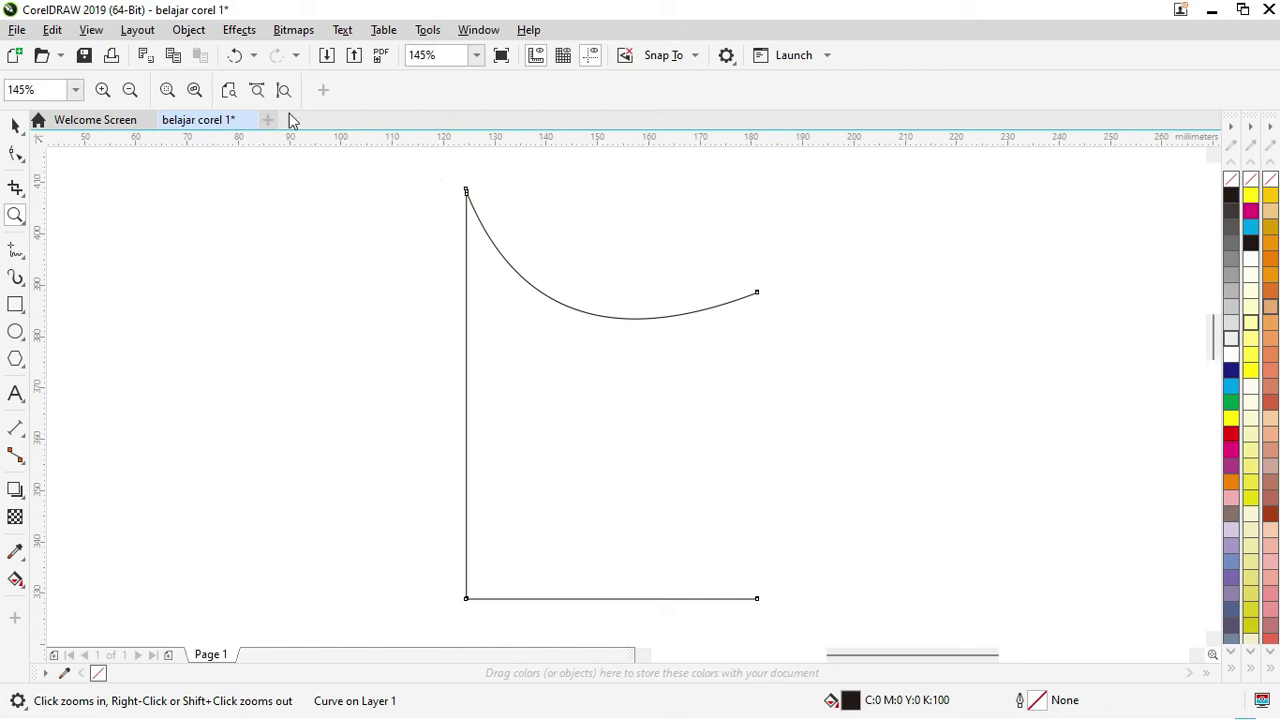
Step: Delete the cropped shape from the page
left_click(15, 251)
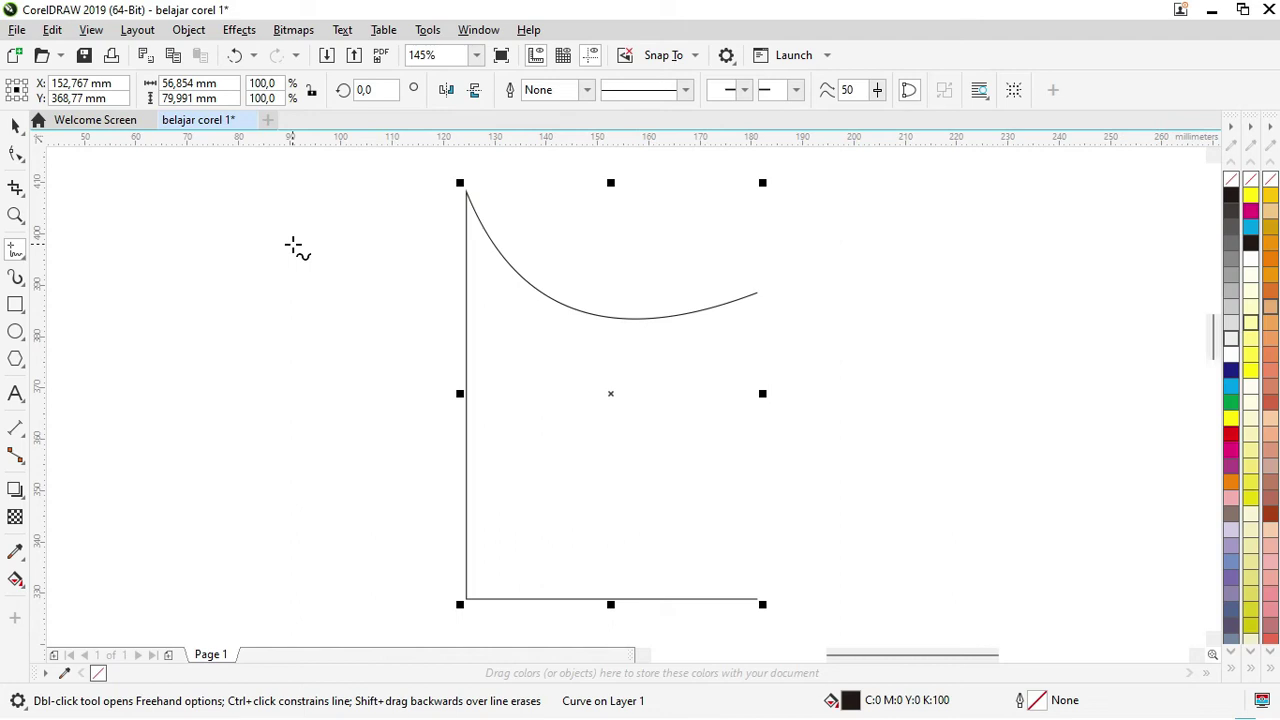
scroll(349, 244, "down", 2)
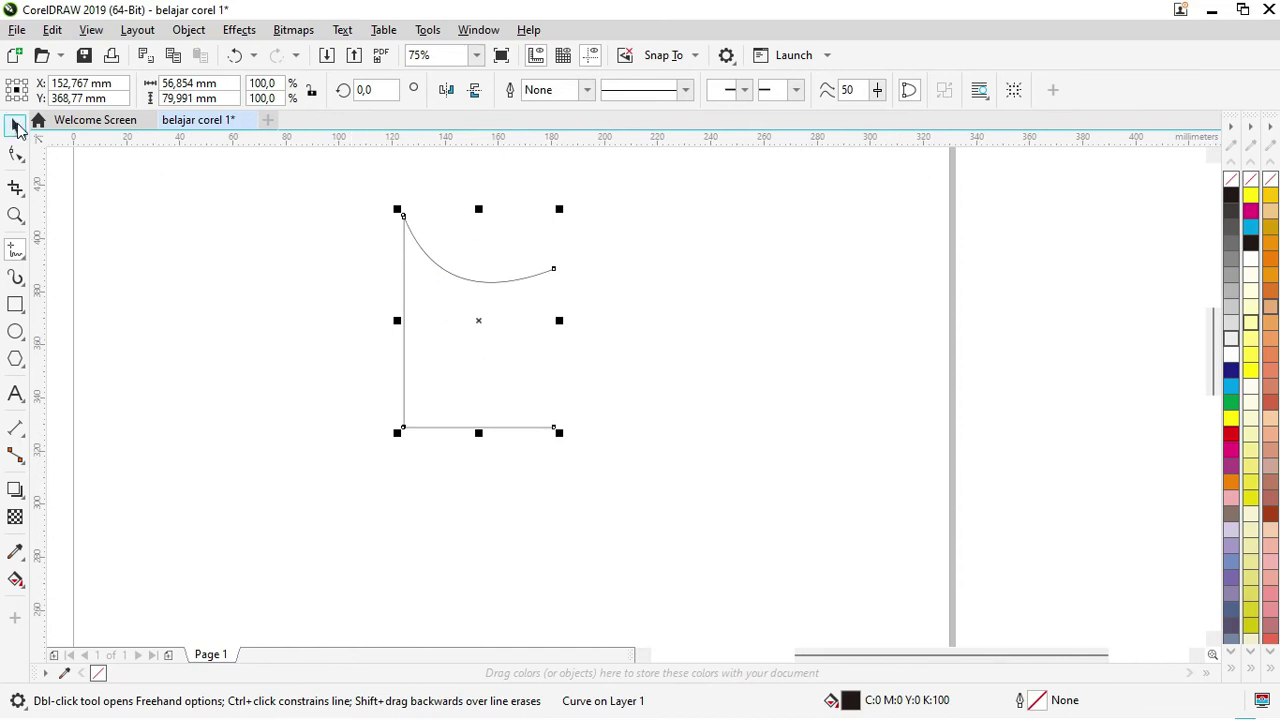
left_click(16, 127)
left_click(652, 273)
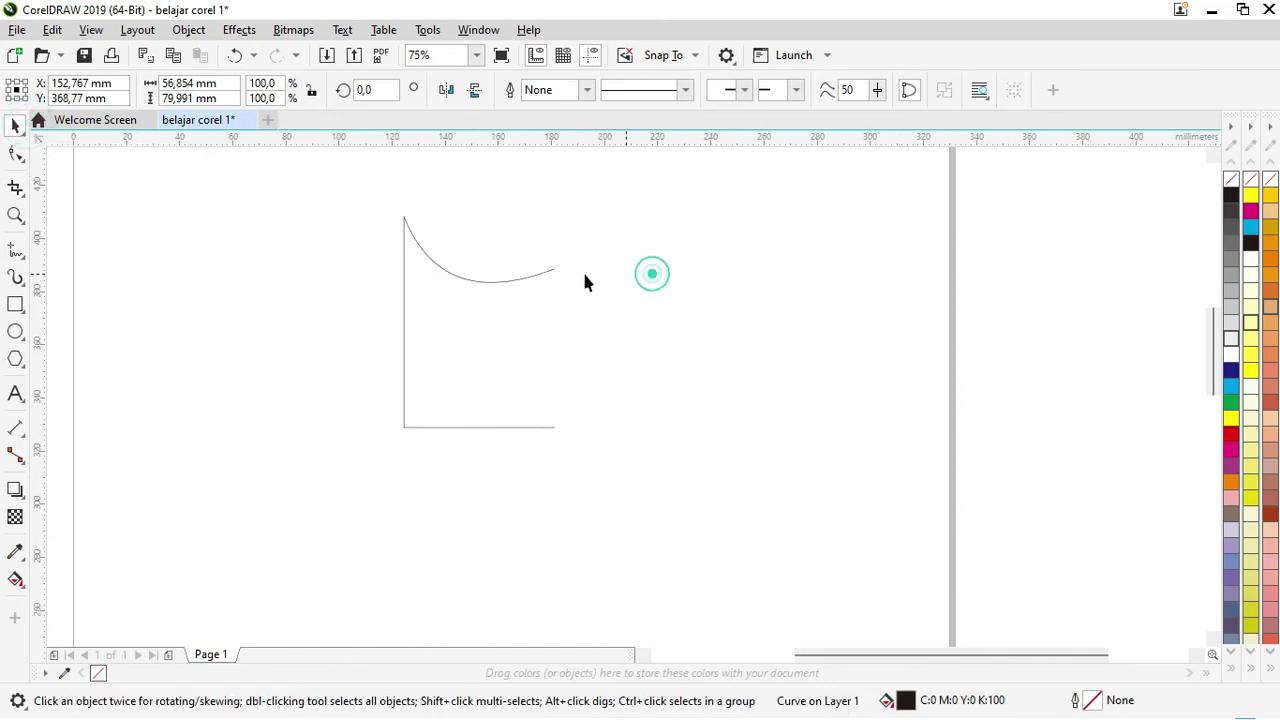
left_click(507, 282)
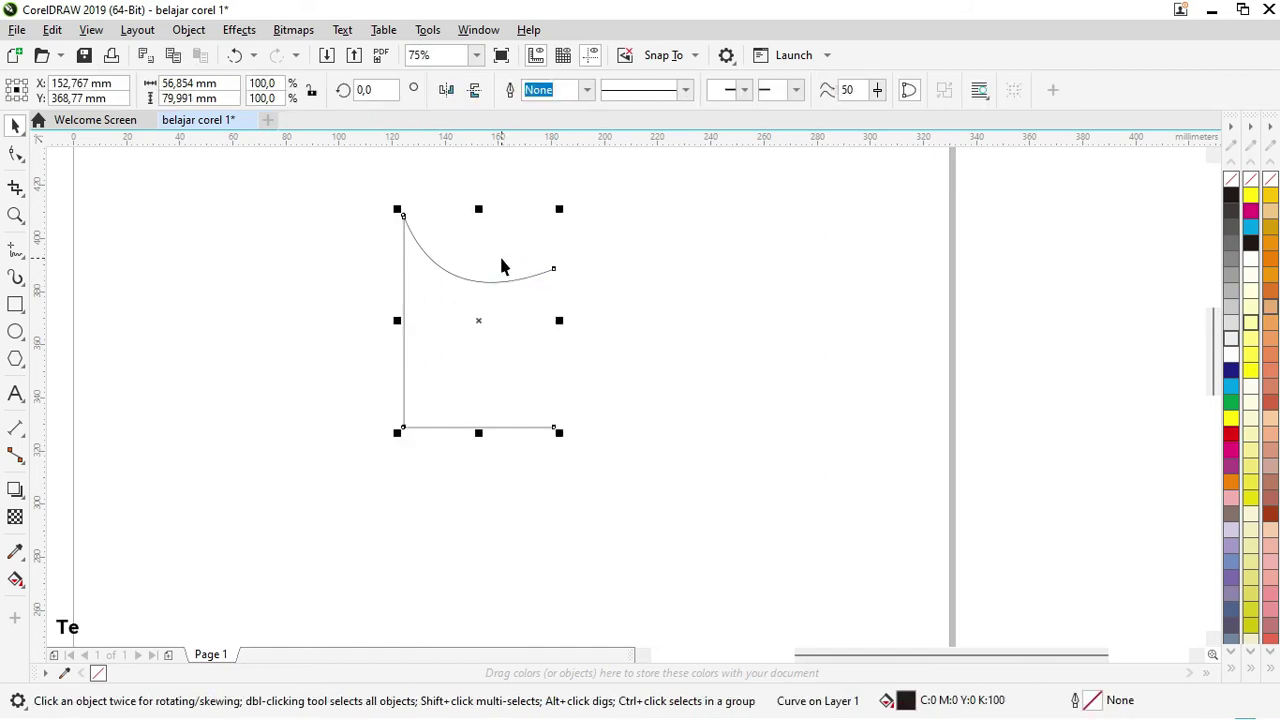
key("Delete")
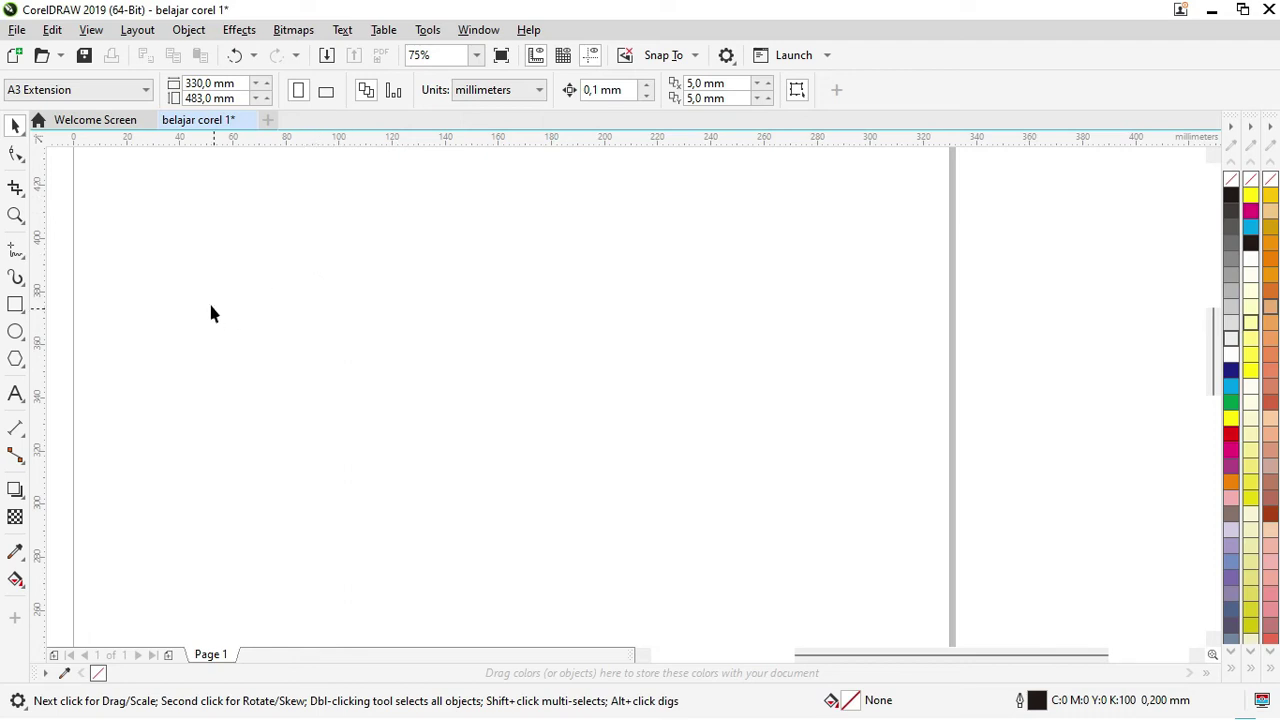
Step: Draw four separate curved lines across the page with the Freehand tool
left_click(15, 250)
mouse_move(609, 256)
left_mouse_down()
mouse_move(563, 258)
mouse_move(596, 341)
mouse_move(631, 383)
mouse_move(554, 408)
mouse_move(481, 355)
mouse_move(558, 212)
left_mouse_up()
mouse_move(378, 398)
left_mouse_down()
mouse_move(323, 268)
mouse_move(303, 363)
mouse_move(585, 479)
left_mouse_up()
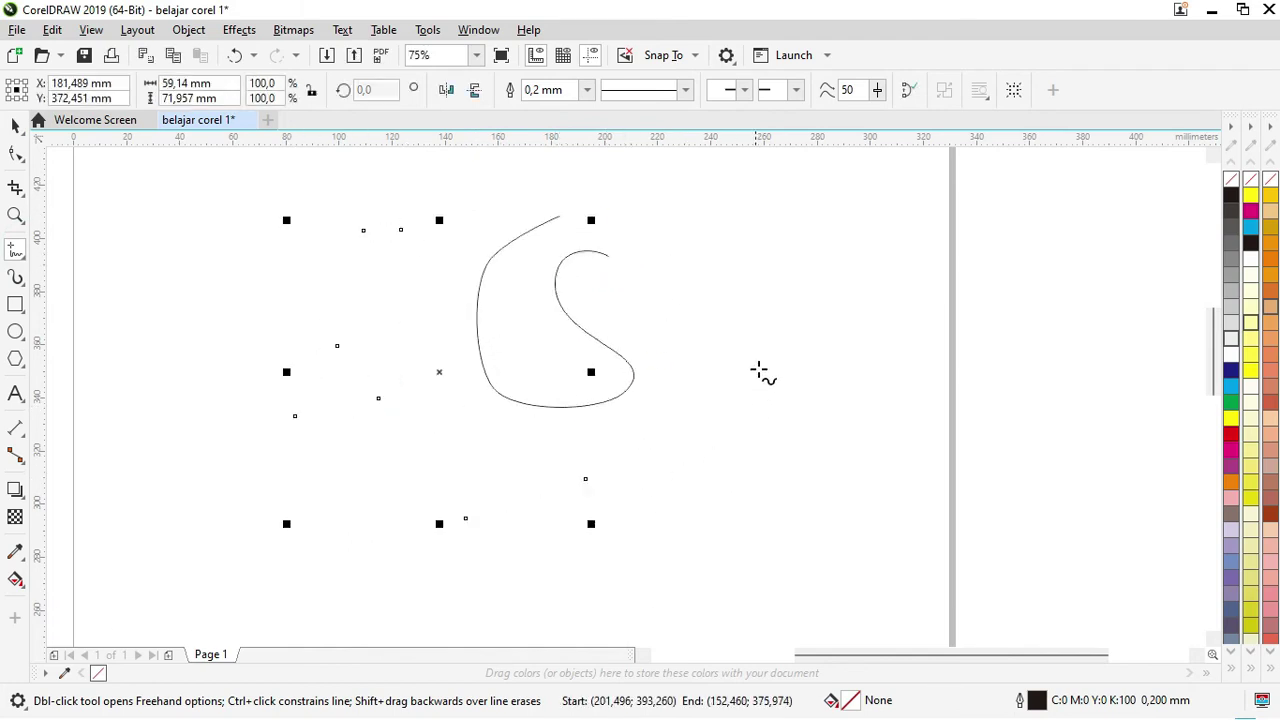
mouse_move(767, 331)
left_mouse_down()
mouse_move(757, 463)
mouse_move(707, 503)
left_mouse_up()
left_click_drag(857, 337, 813, 513)
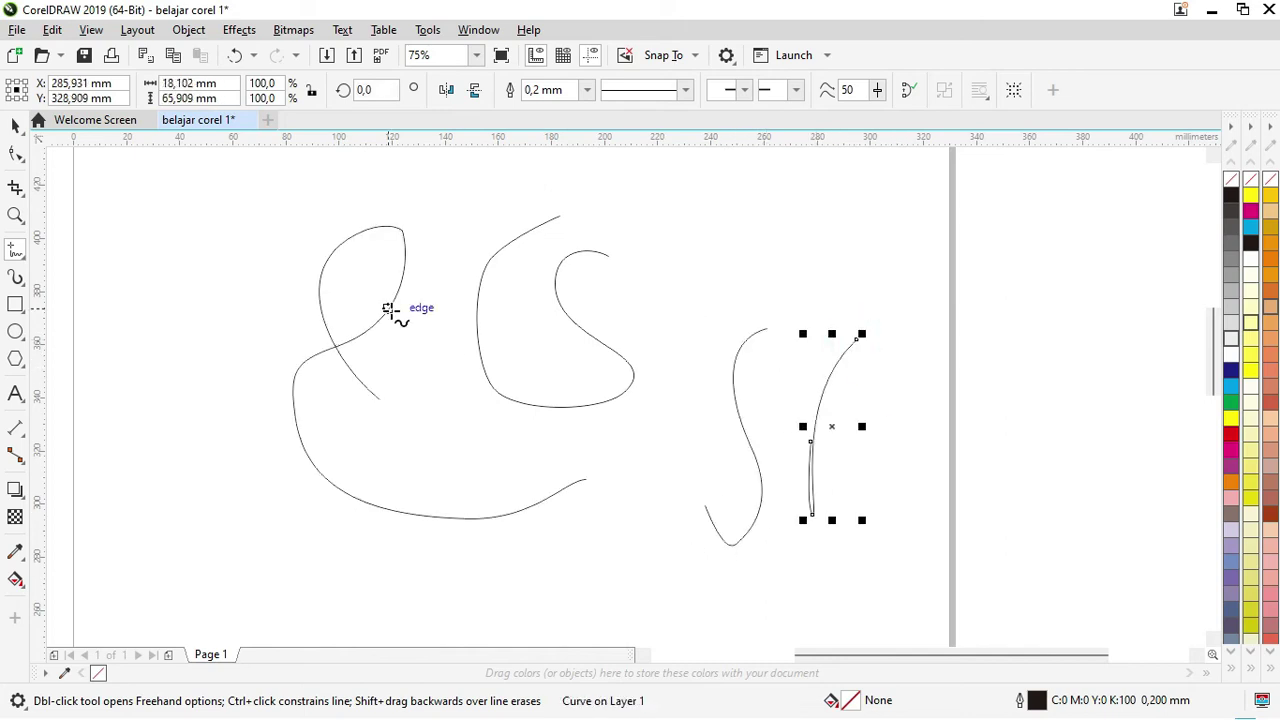
Step: Select all the freehand curves together and delete them
left_click(15, 125)
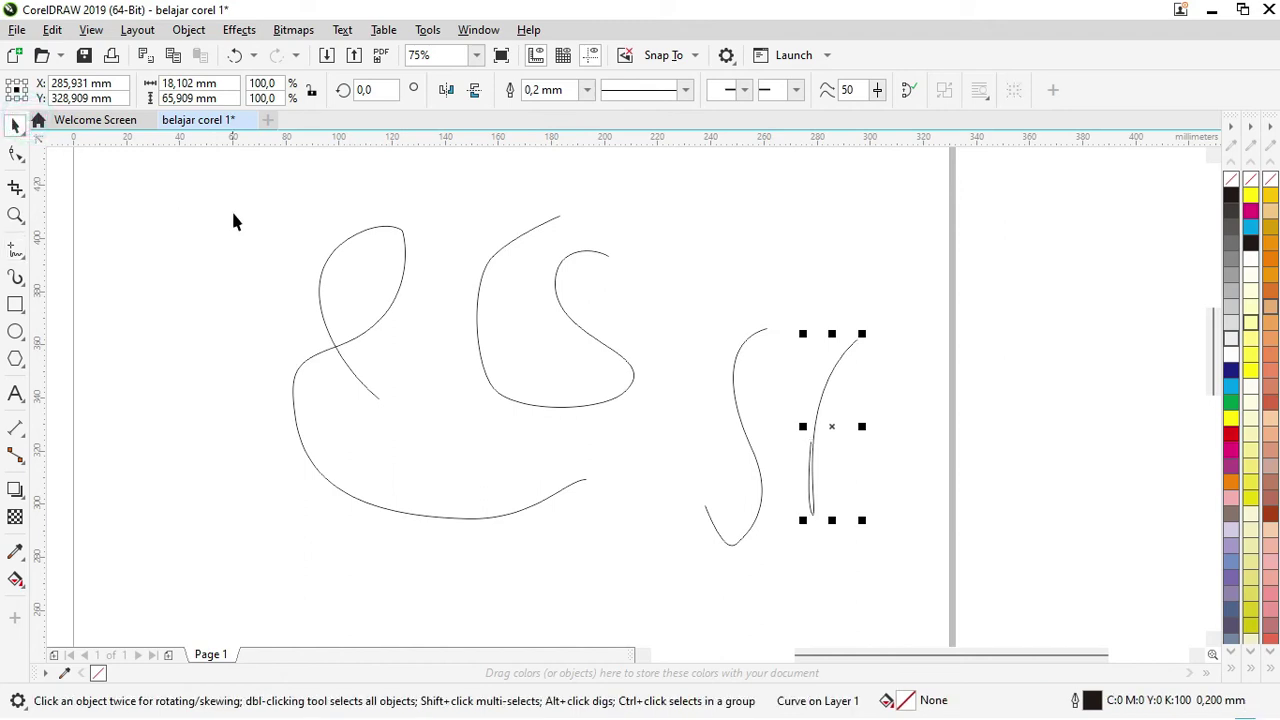
left_click_drag(190, 192, 991, 594)
key("Delete")
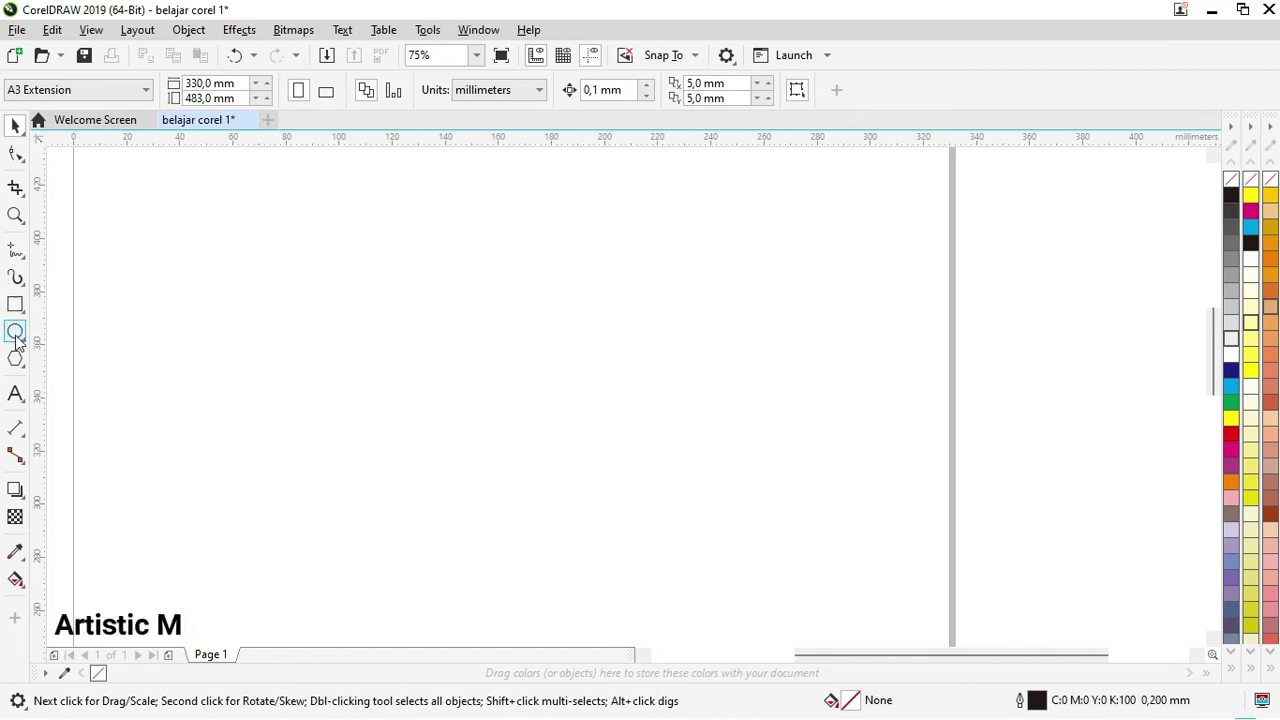
Step: Draw a wavy preset stroke across the page with the Artistic Media tool and adjust its stroke width
left_click(16, 277)
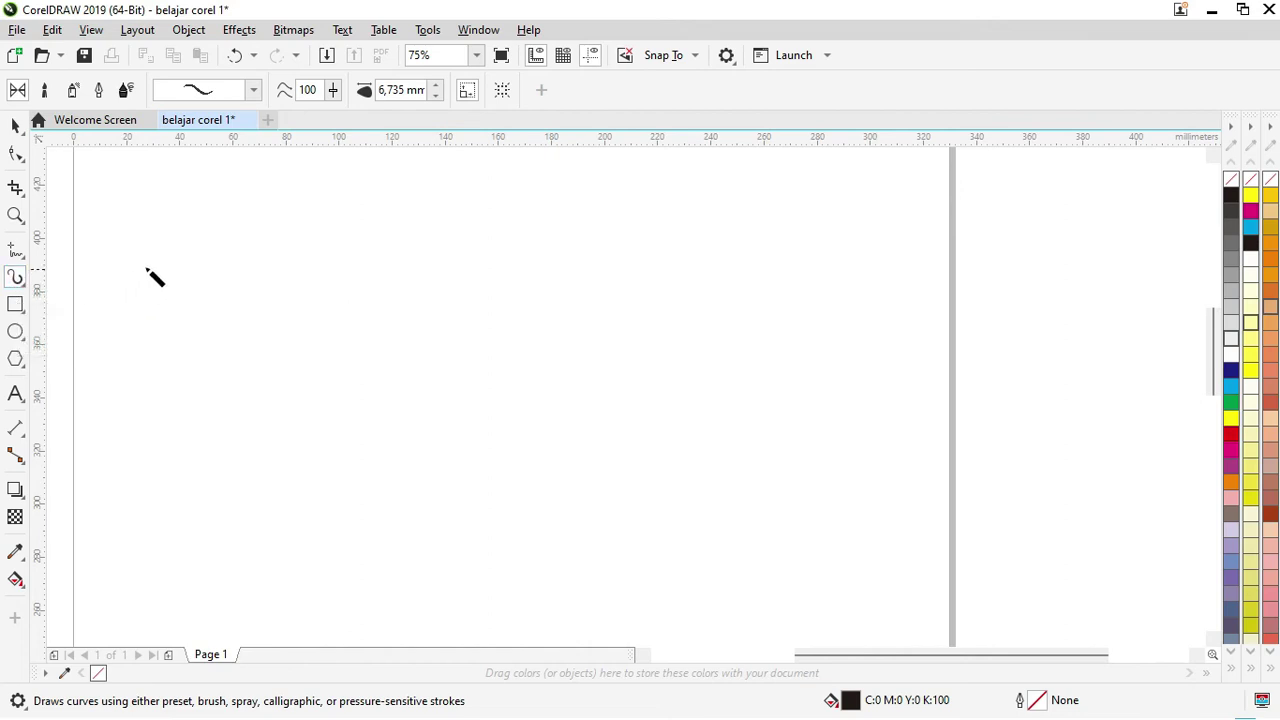
mouse_move(308, 380)
left_mouse_down()
mouse_move(330, 354)
mouse_move(430, 350)
mouse_move(496, 412)
mouse_move(720, 308)
left_mouse_up()
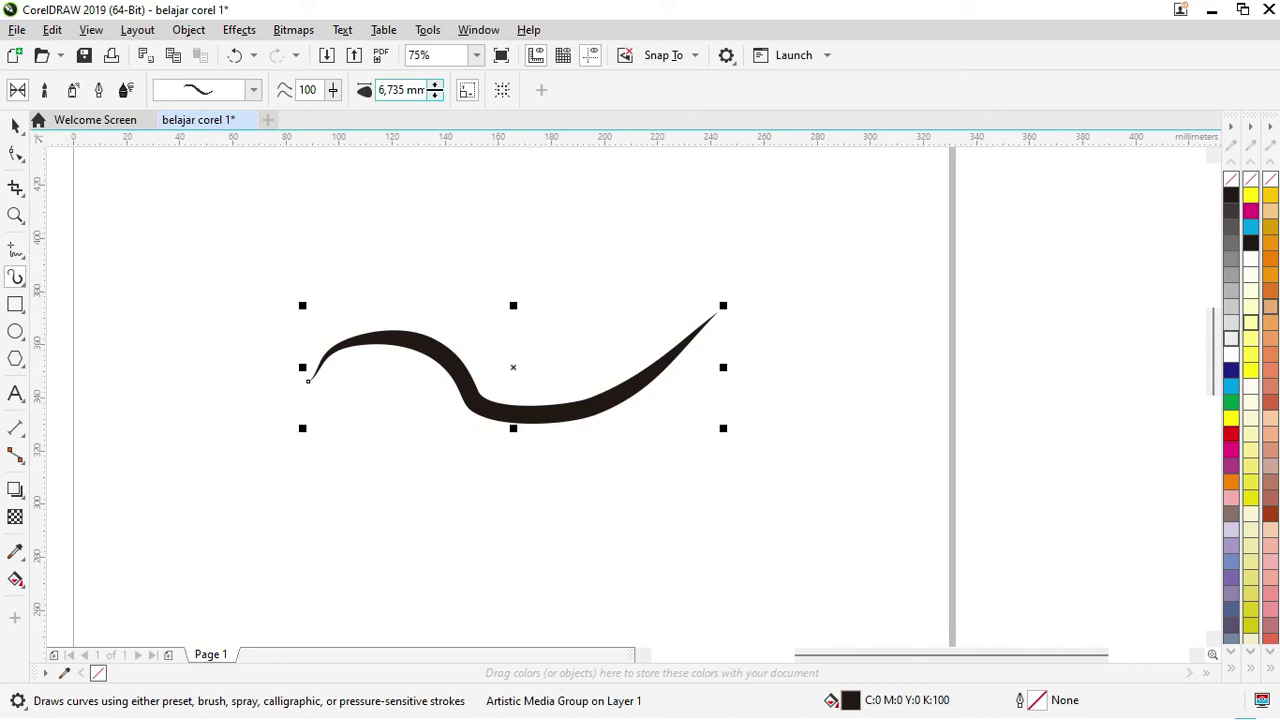
left_click_drag(436, 86, 441, 103)
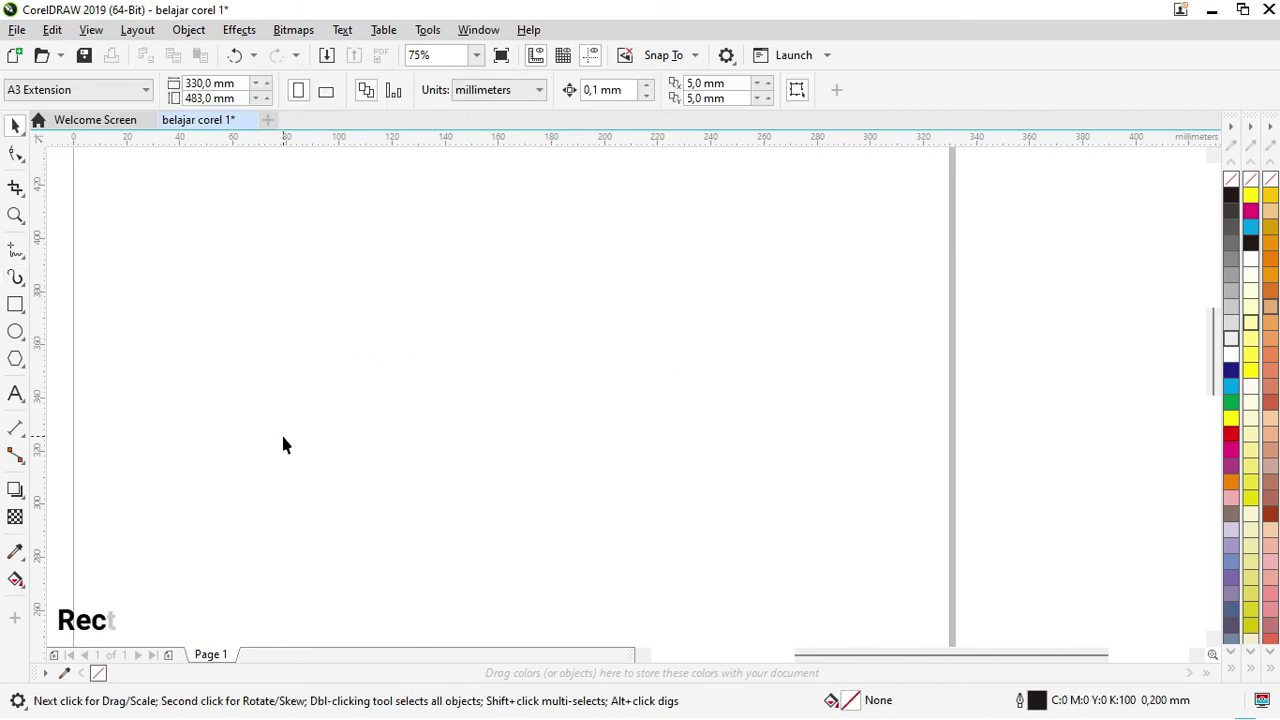
Step: Draw a rectangle about 83 by 38 mm with the Rectangle tool and replace it with a square about 36 mm wide
left_click(16, 308)
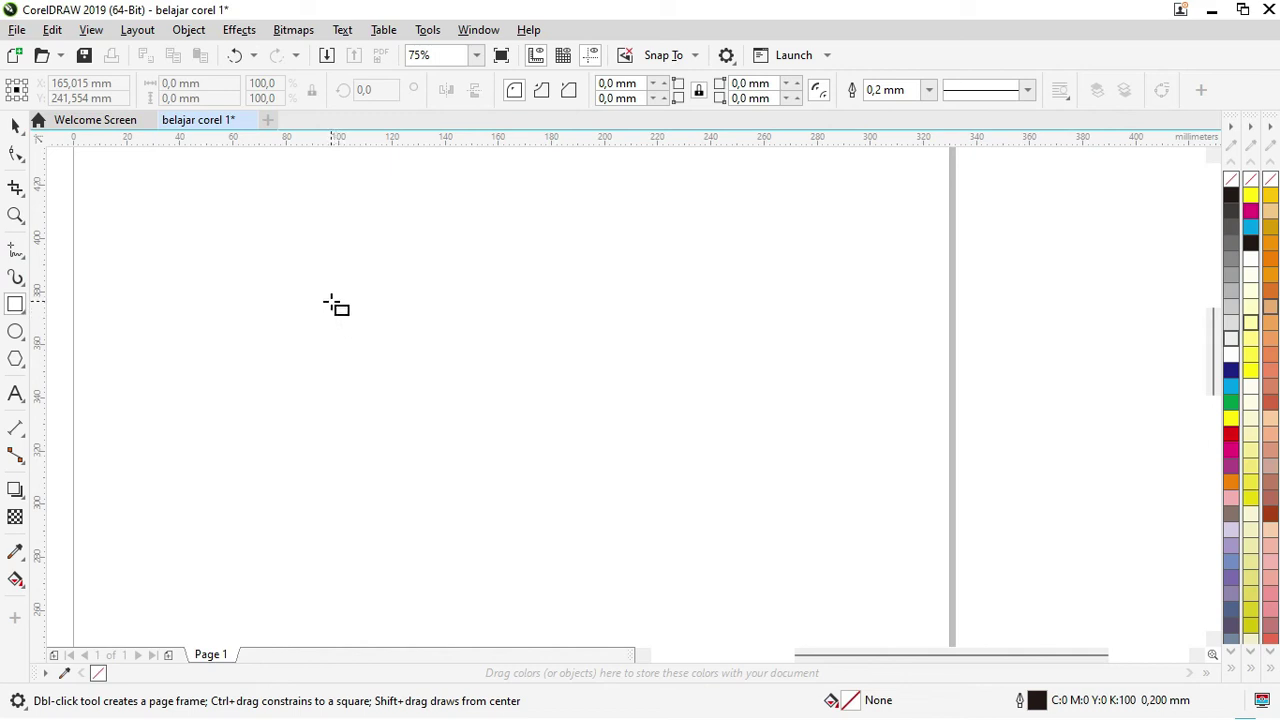
left_click_drag(331, 301, 552, 403)
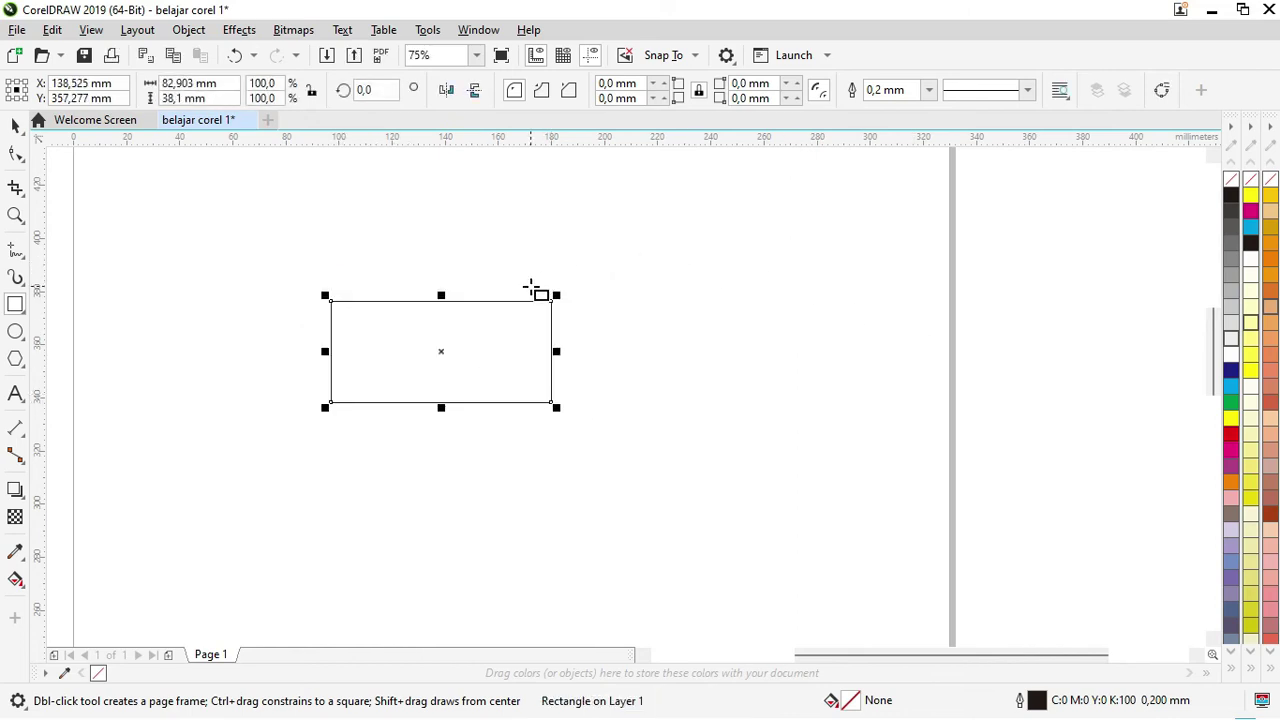
key("Delete")
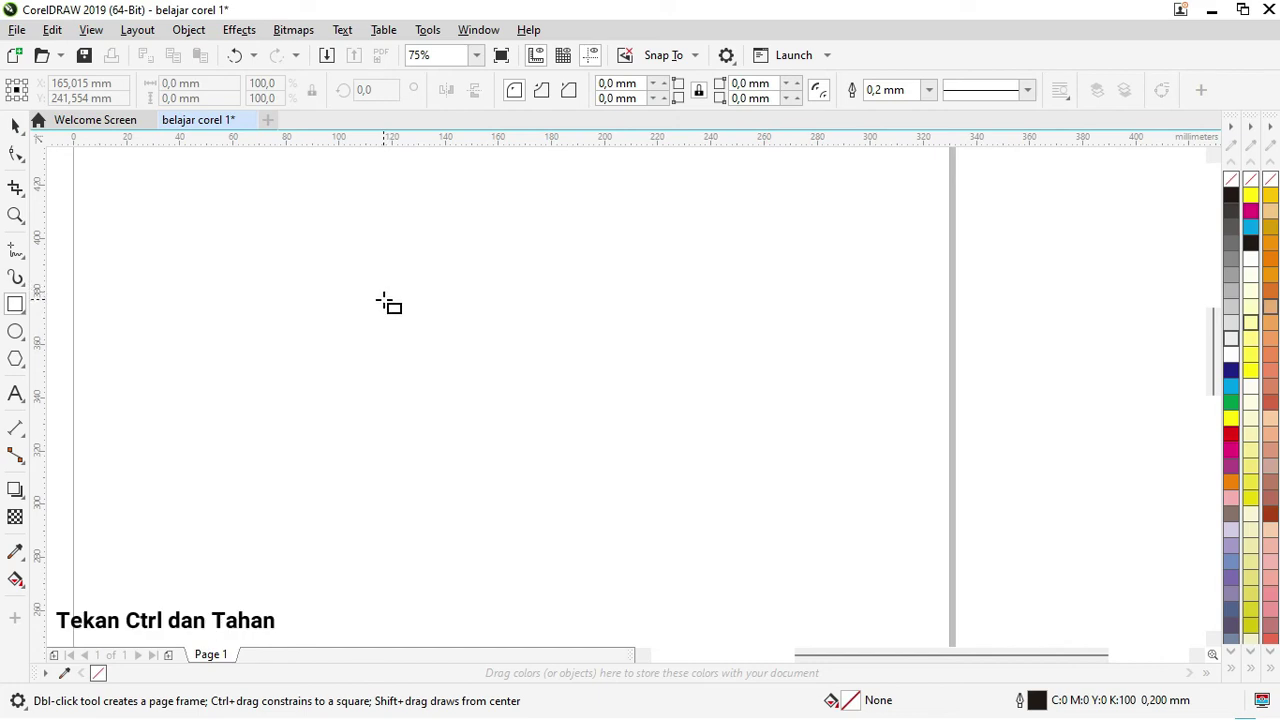
left_click_drag(384, 305, 480, 400)
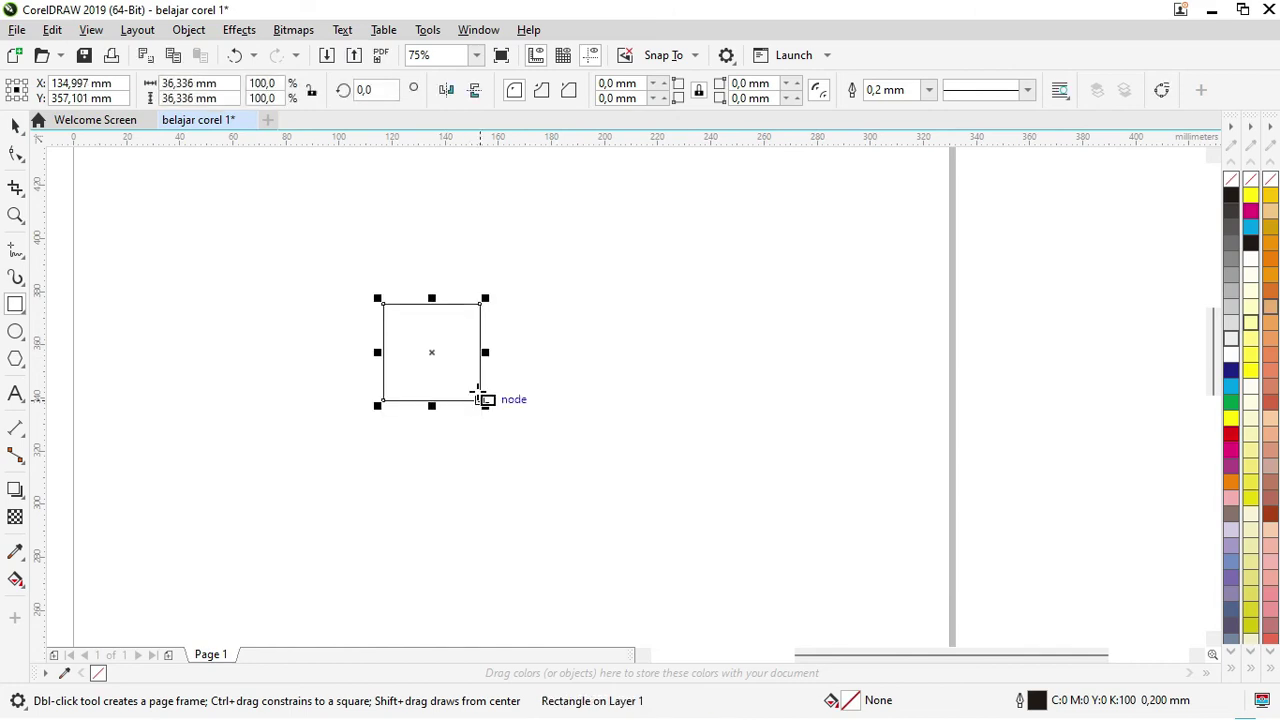
Step: Select the square and the ellipse together and delete both
left_click_drag(820, 177, 291, 489)
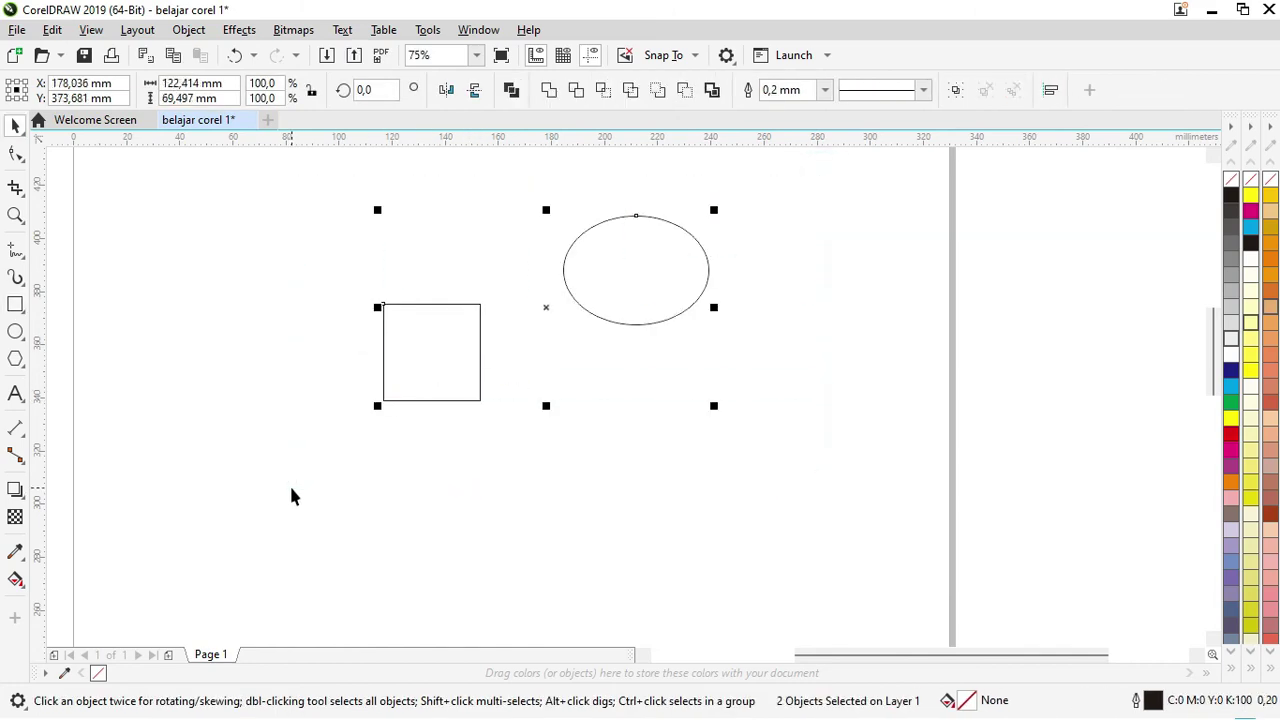
key("Delete")
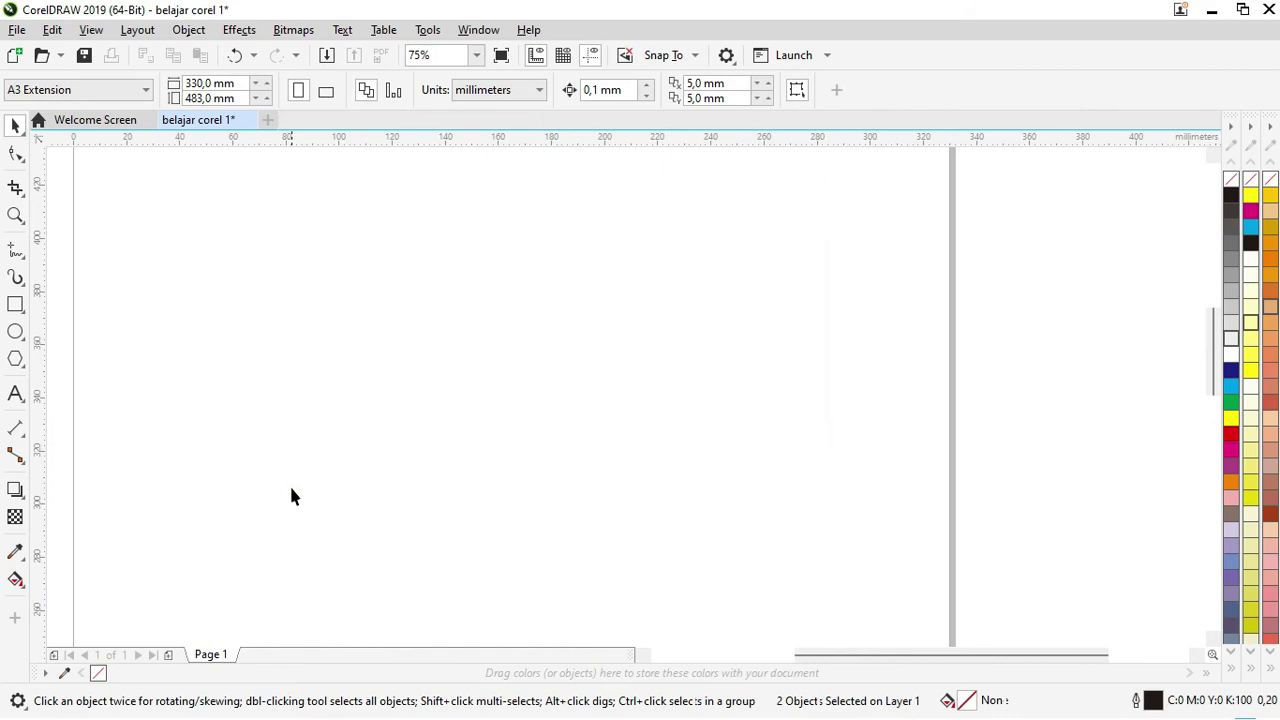
Step: Draw a circle about 43 mm wide, a flat ellipse about 60 by 20 mm beside it, and a third ellipse below them
left_click(16, 334)
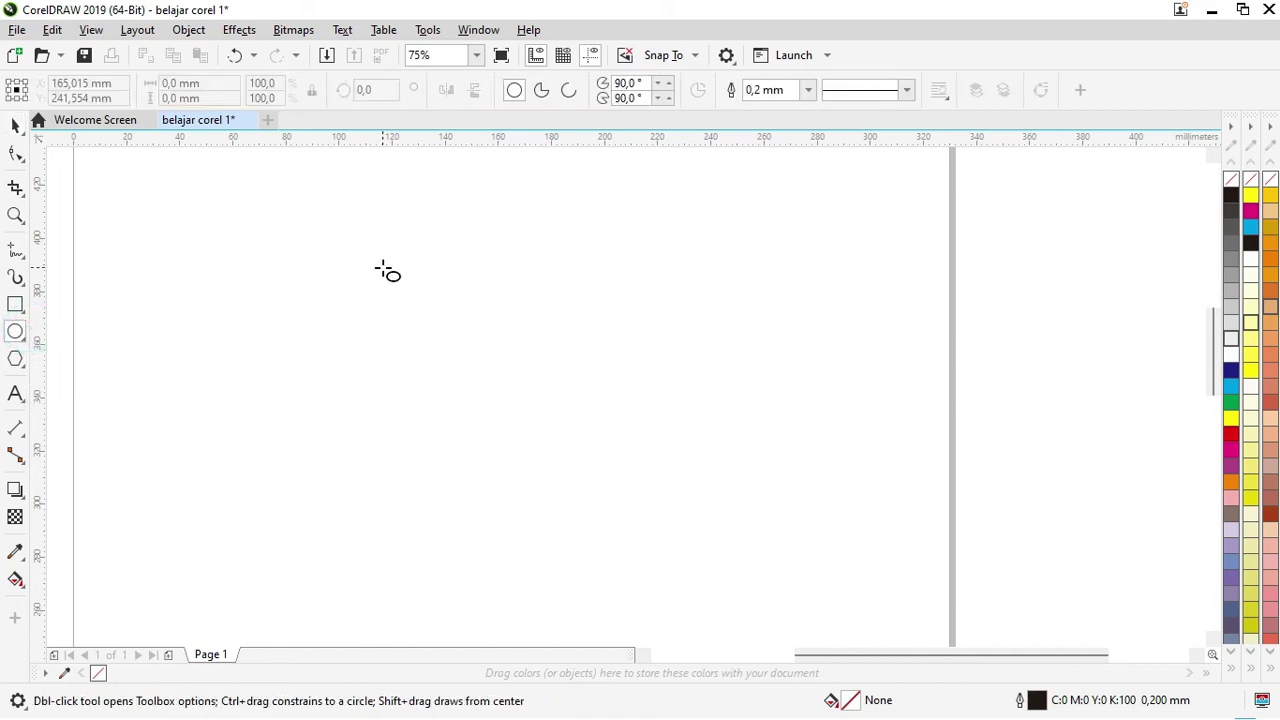
left_click_drag(383, 268, 501, 386)
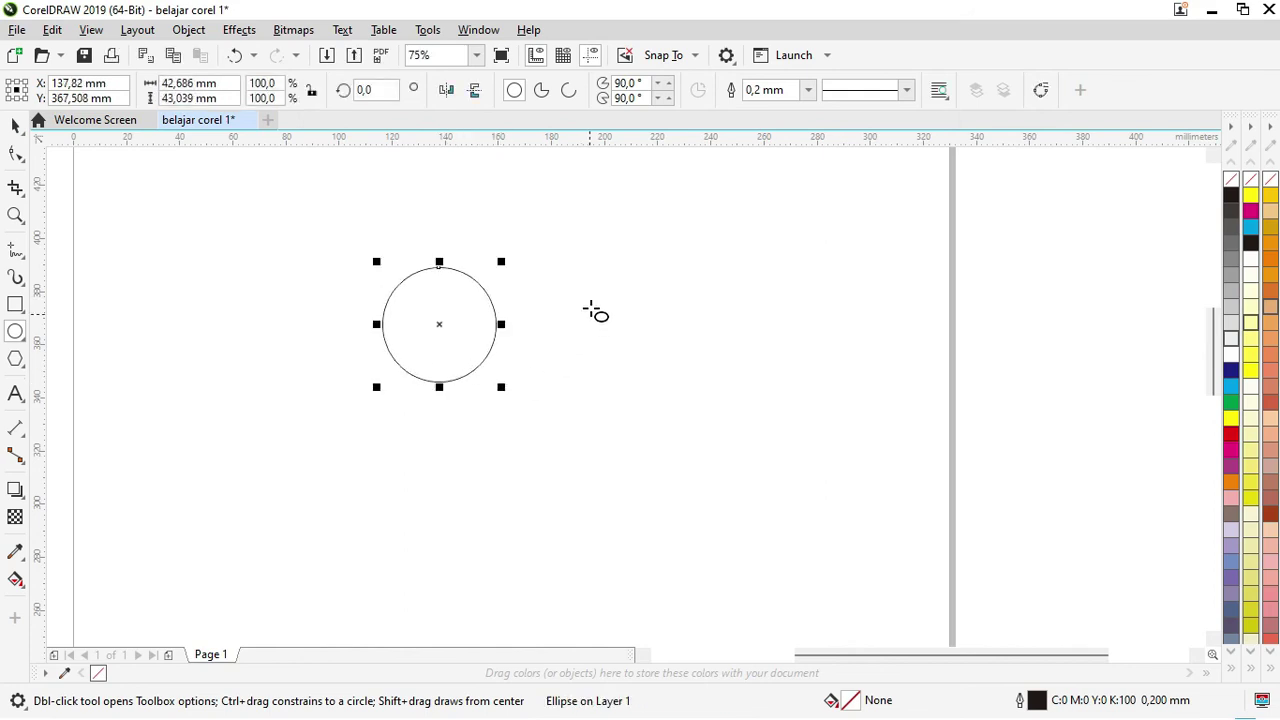
left_click_drag(540, 292, 711, 356)
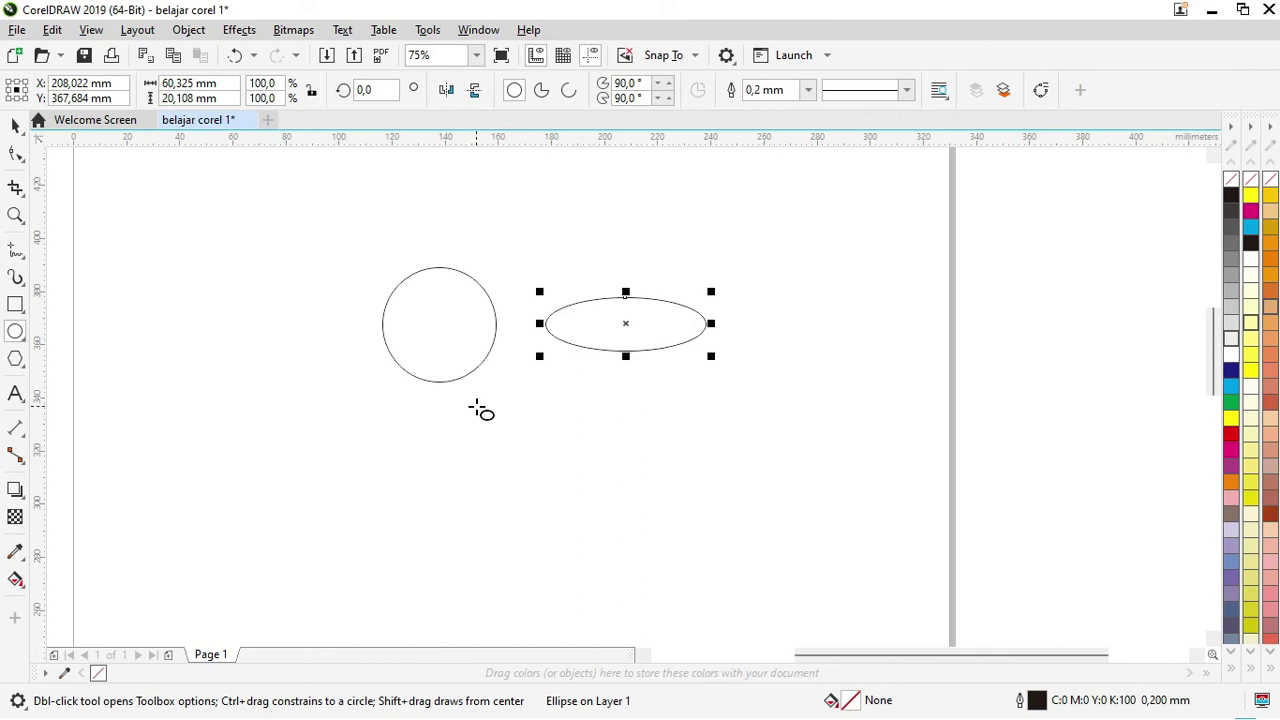
left_click_drag(478, 405, 619, 519)
Step: Select all the circles and ellipses on the page and delete them
scroll(540, 446, "up", 1)
mouse_move(513, 457)
left_mouse_down()
mouse_move(530, 382)
mouse_move(518, 437)
left_mouse_up()
scroll(530, 383, "down", 1)
left_click(16, 130)
left_click_drag(810, 195, 308, 541)
key("Delete")
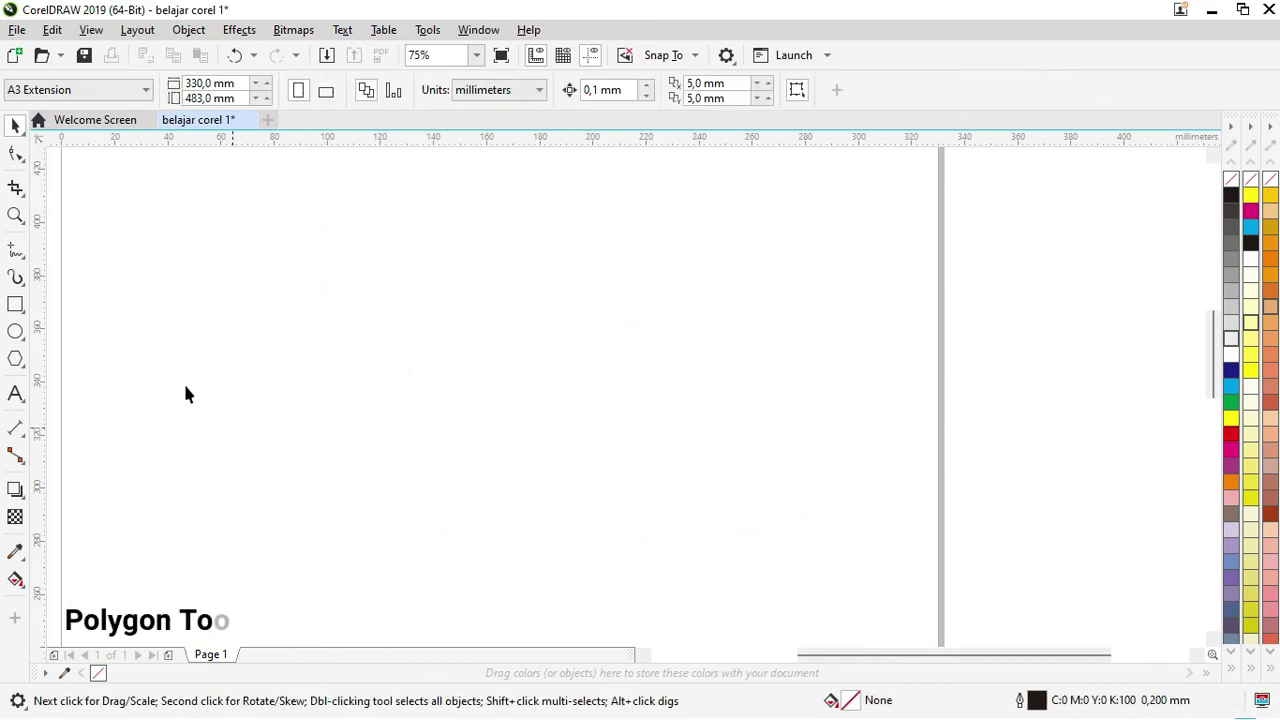
Step: Draw two pentagons side by side with the Polygon tool, about 34 by 31 mm and about 49 by 47 mm
left_click(16, 360)
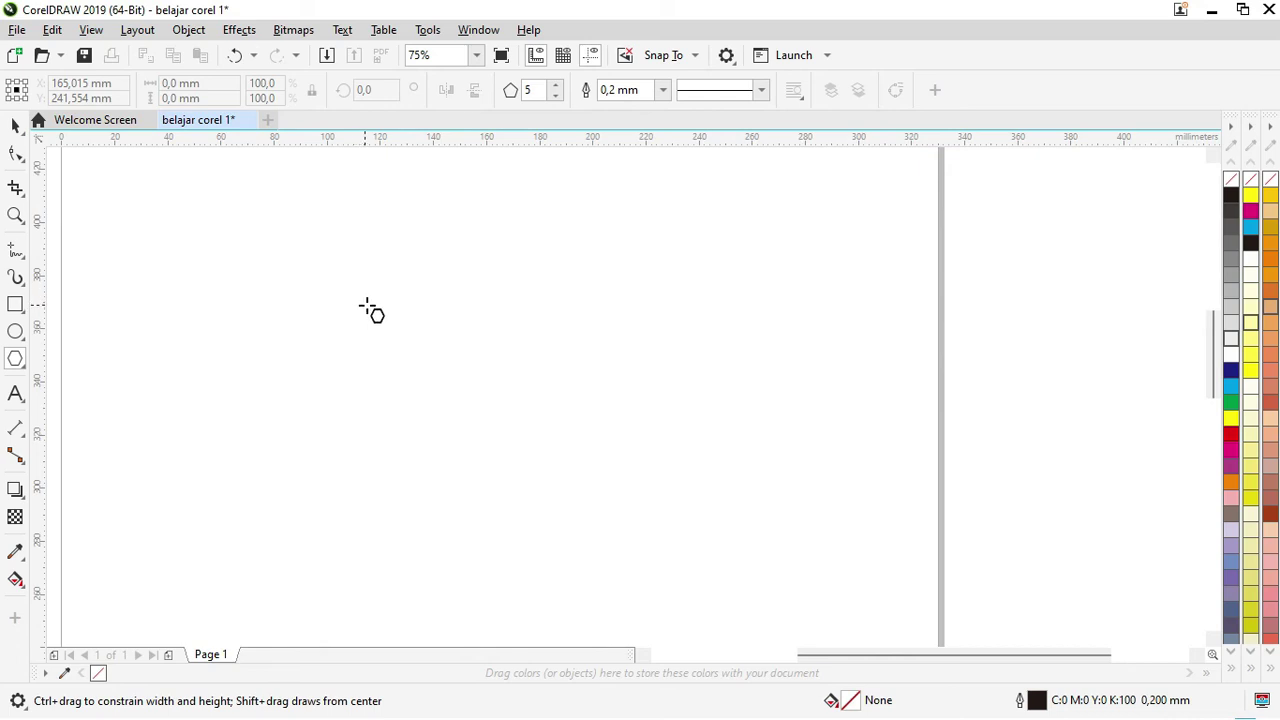
left_click_drag(357, 309, 448, 392)
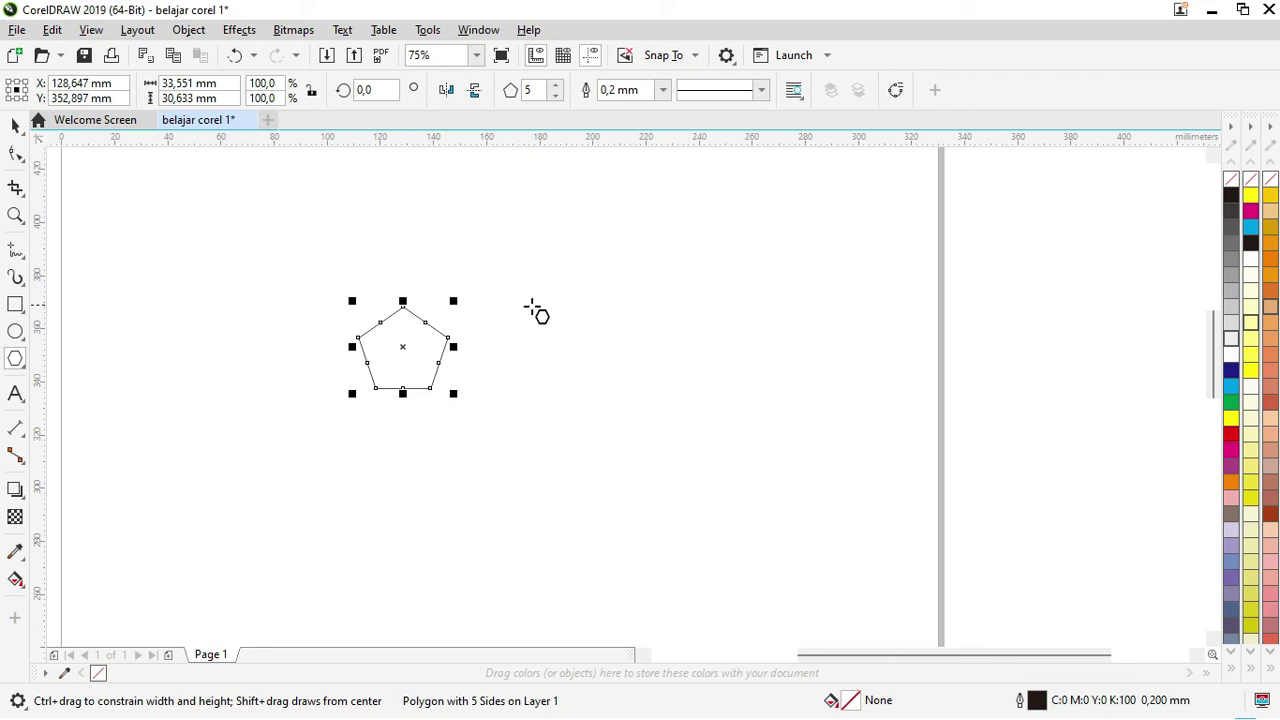
left_click_drag(540, 309, 652, 438)
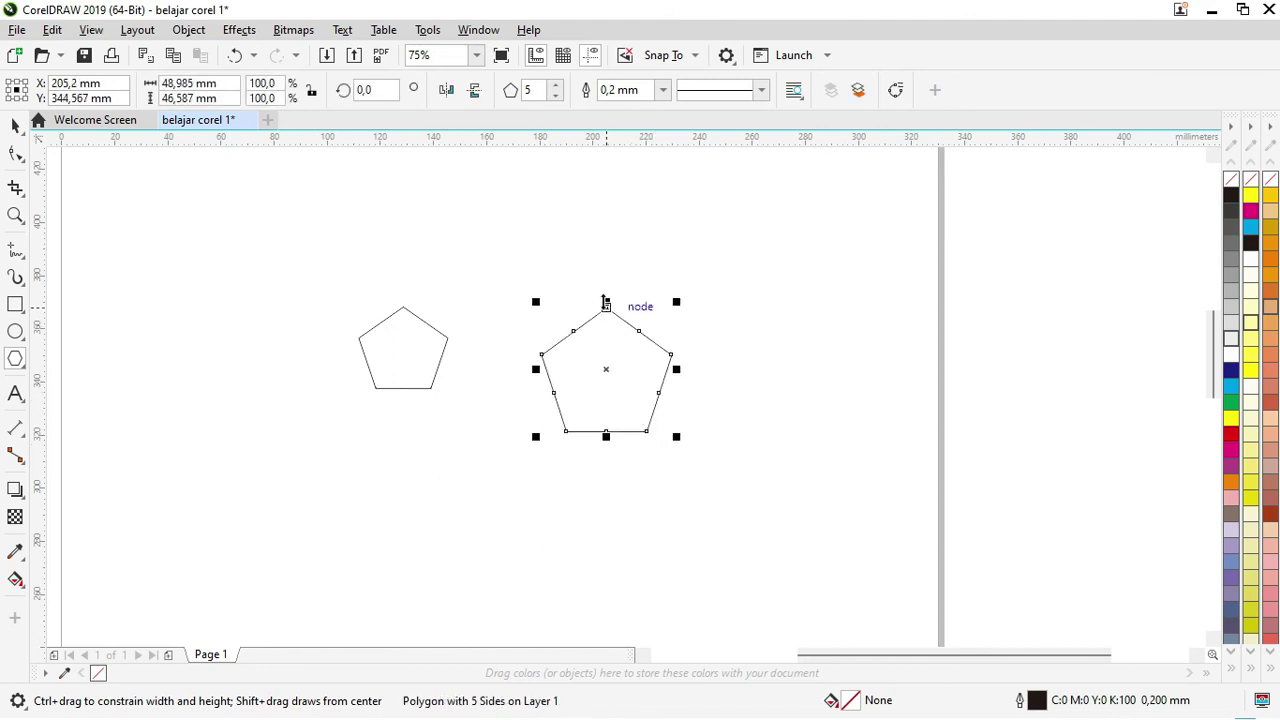
Step: Try different side counts on the larger polygon and set it to 6 sides
left_click(556, 86)
left_click(556, 86)
left_click(556, 86)
left_click(556, 95)
left_click(556, 95)
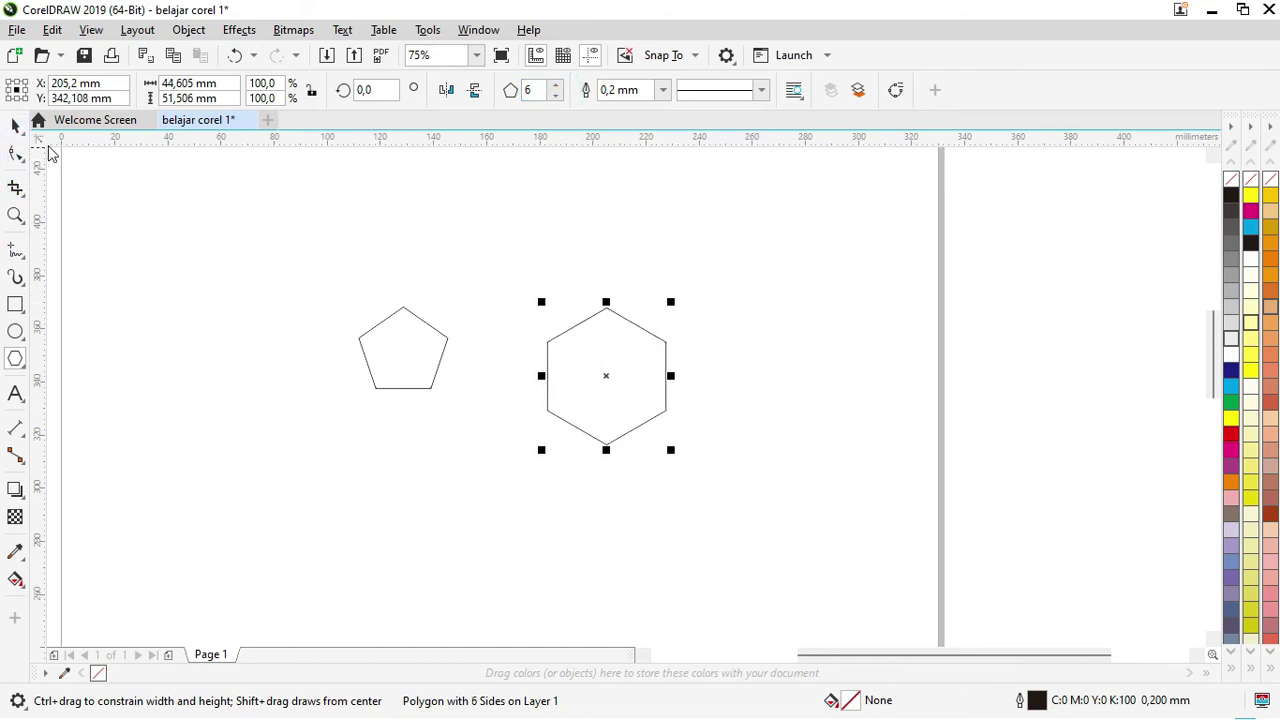
Step: Select both polygons together and delete them
left_click(15, 125)
left_click_drag(354, 236, 796, 516)
key("Delete")
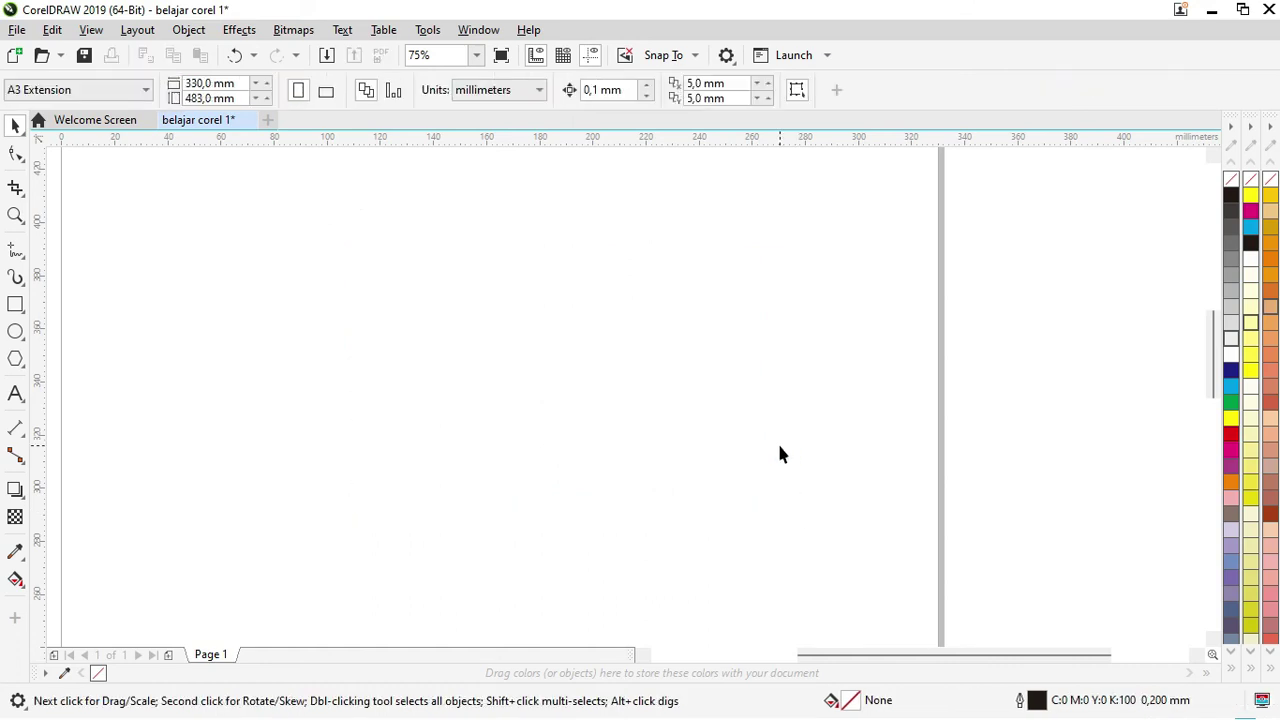
Step: Add the artistic text "hmp hes ums" in the upper middle of the page
left_click(16, 394)
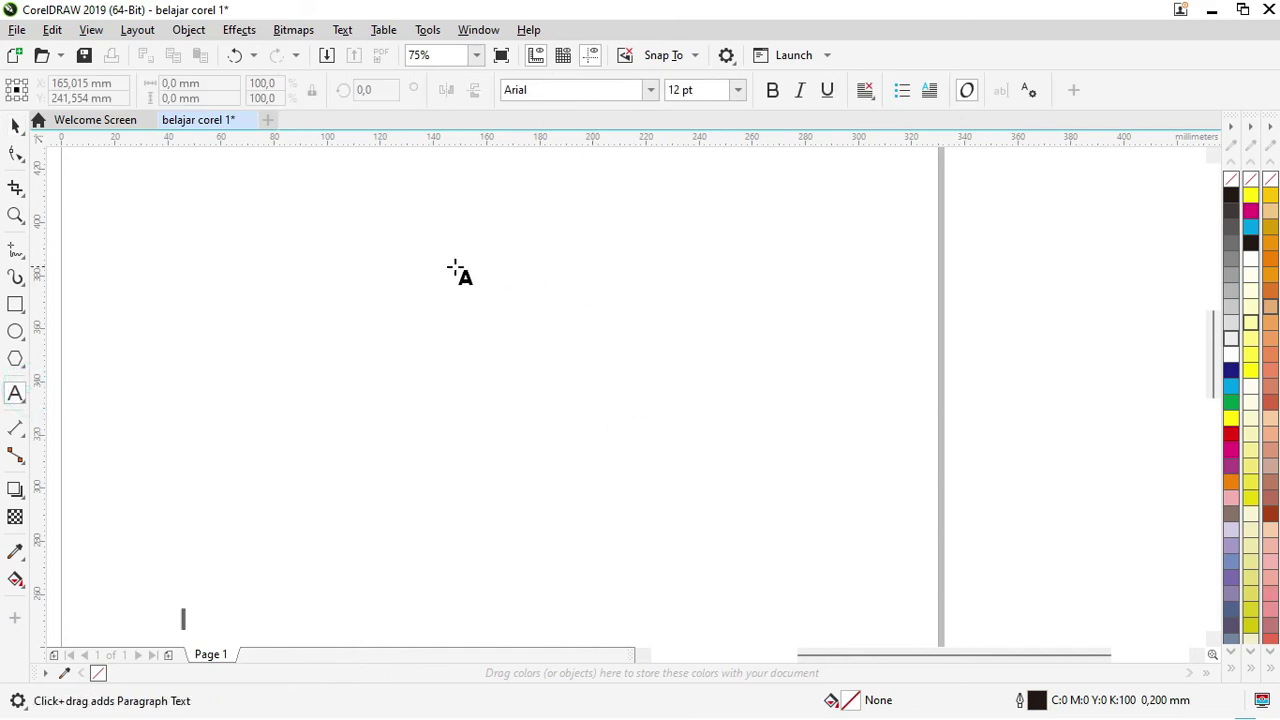
left_click(425, 328)
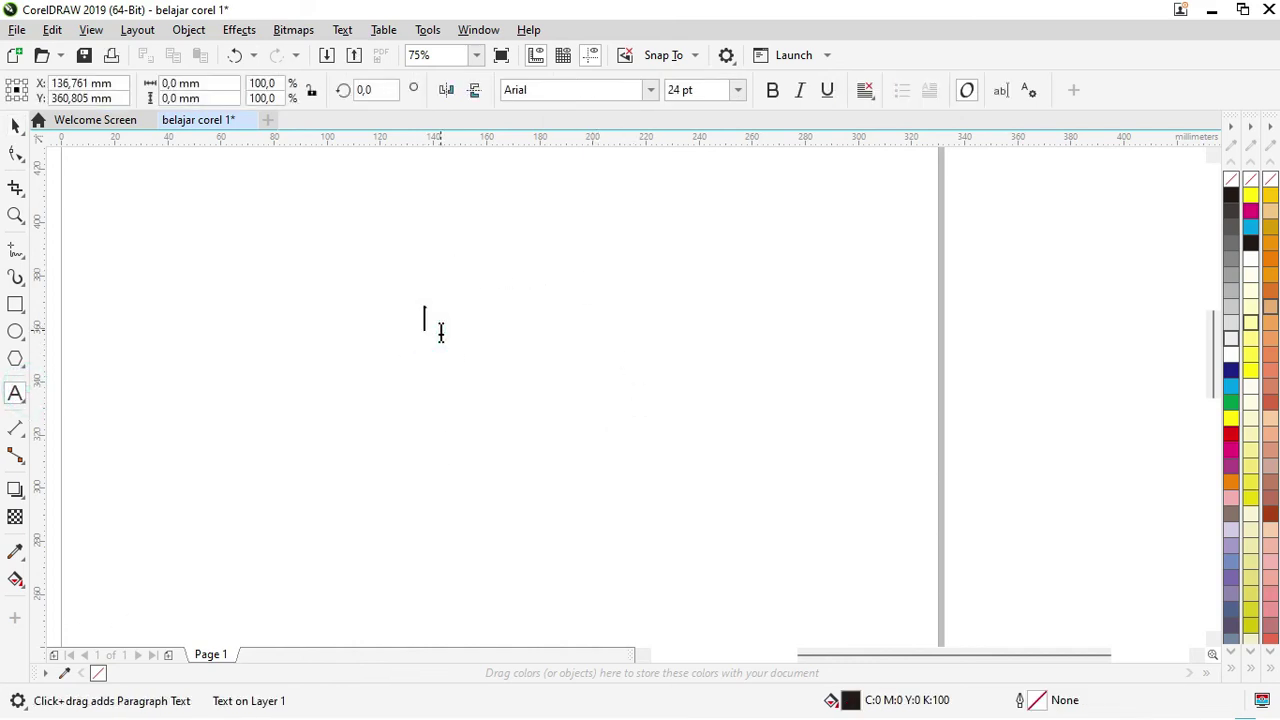
type("hmp")
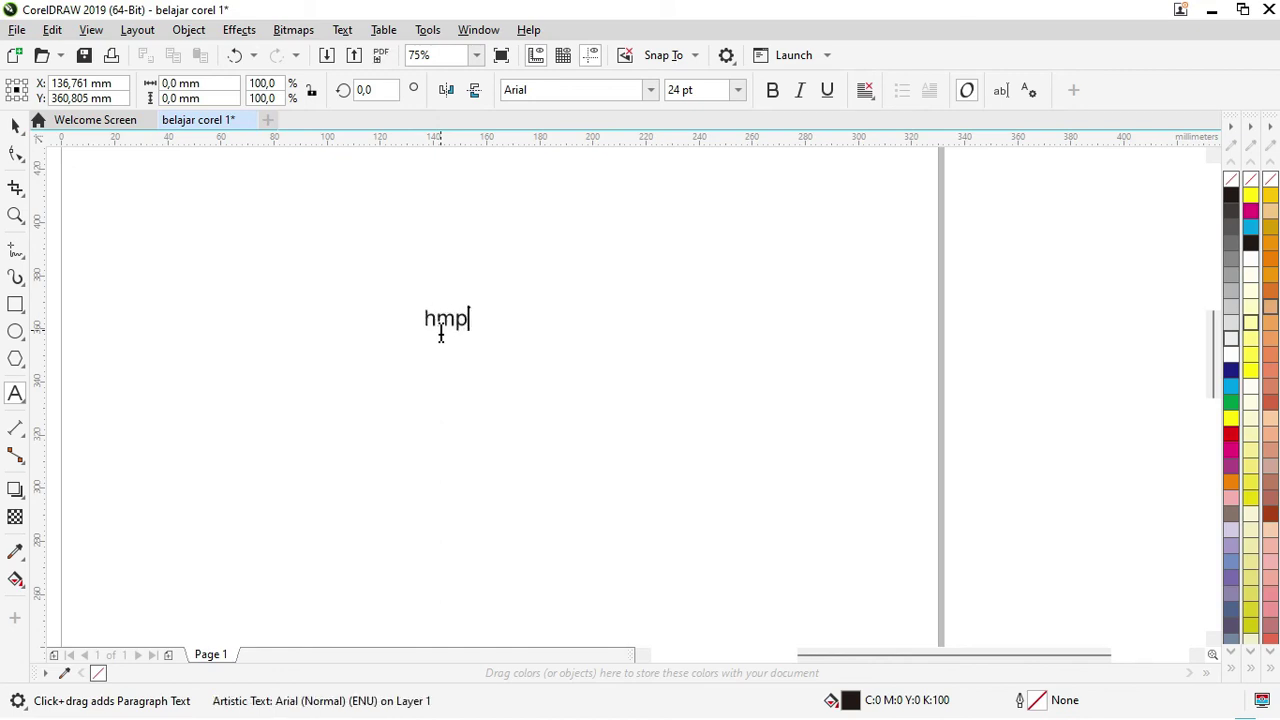
type(" hes ums")
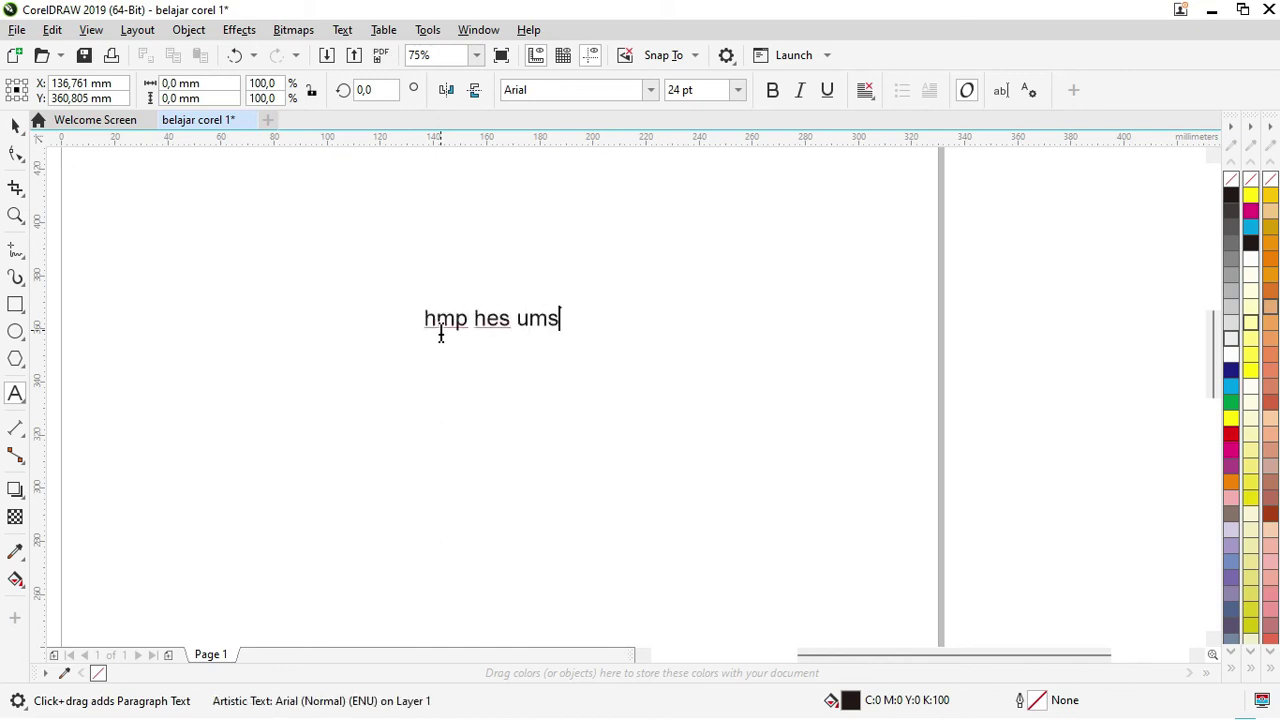
key("Escape")
Step: Set the whole text to the Balsamiq Sans font at 48 pt and deselect it
left_click_drag(562, 318, 408, 306)
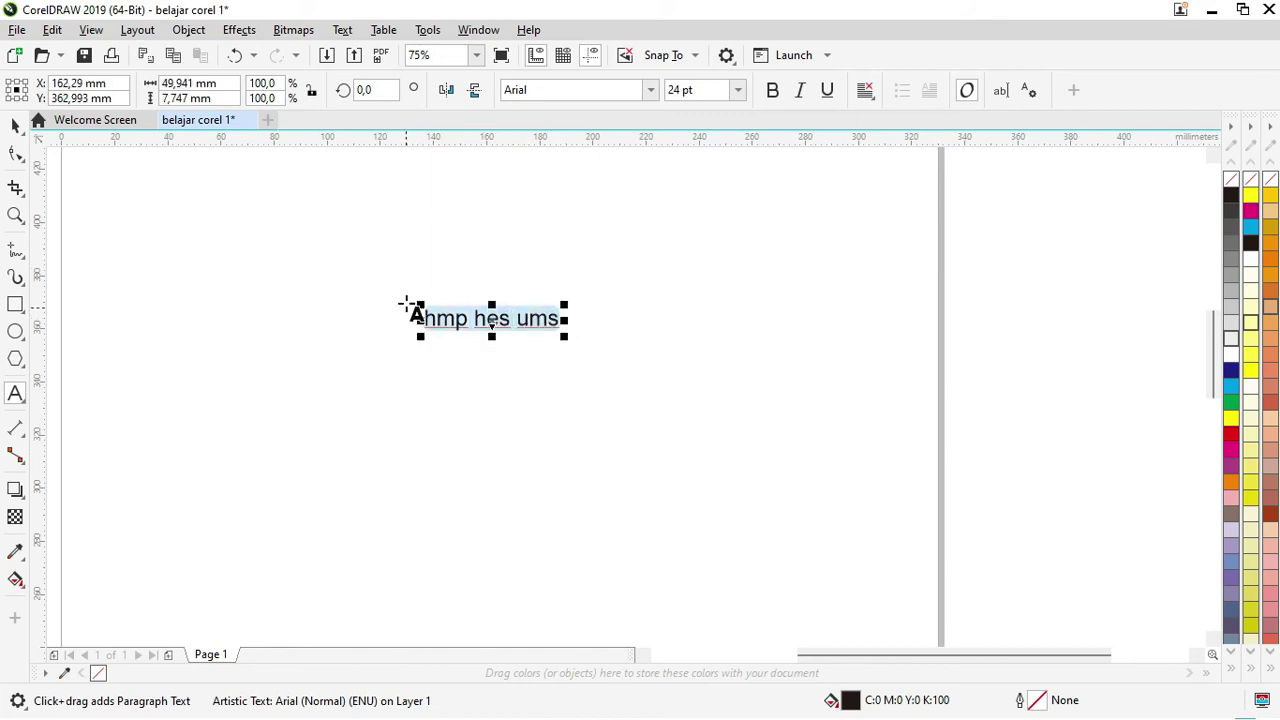
left_click(652, 90)
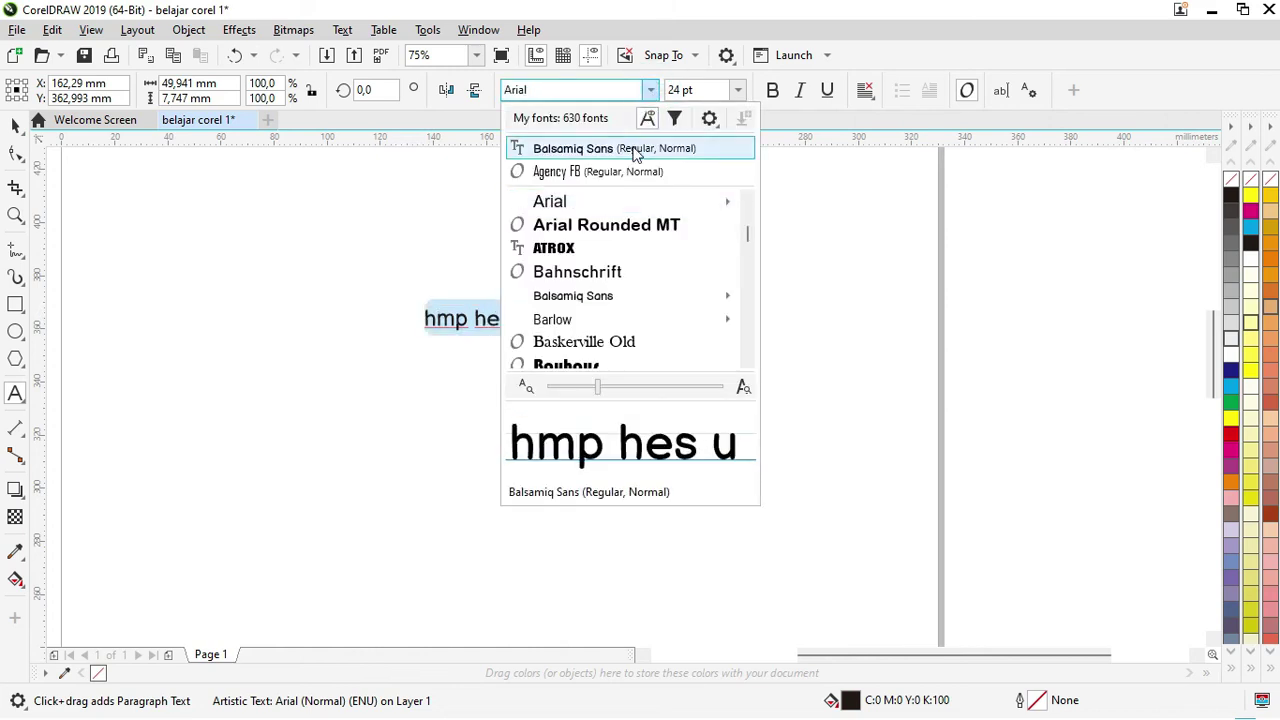
left_click(632, 148)
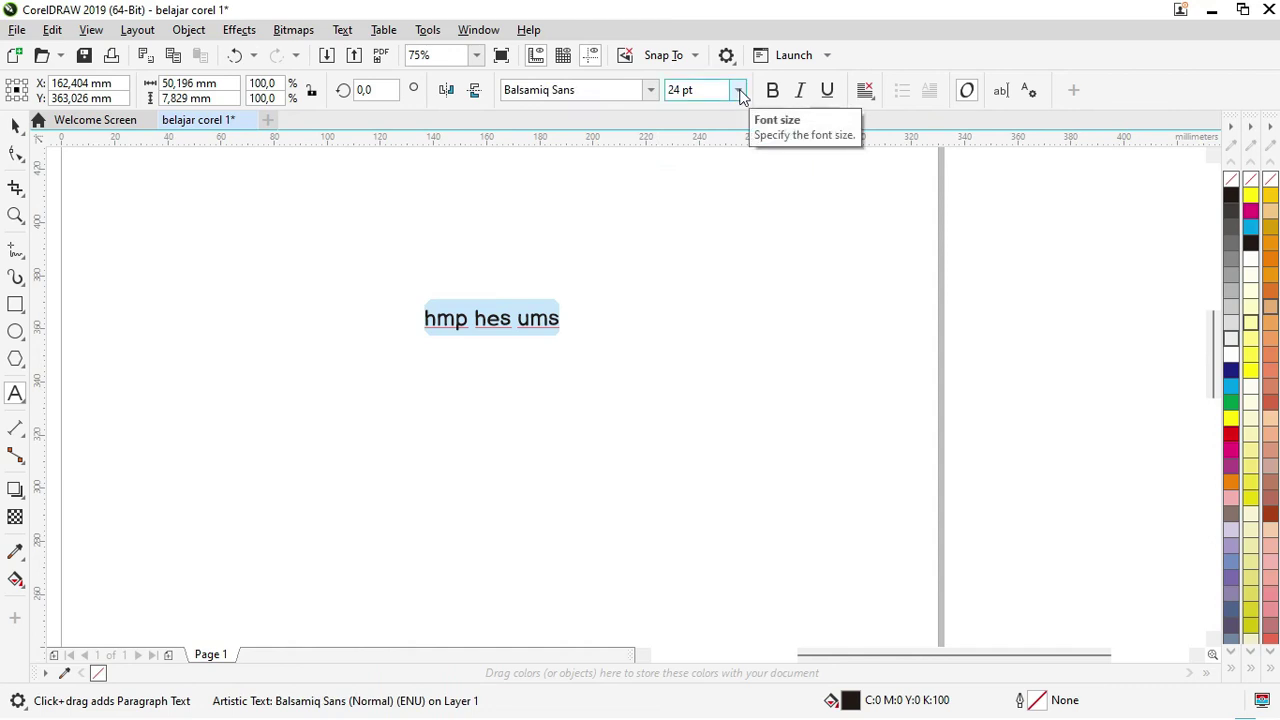
left_click(739, 90)
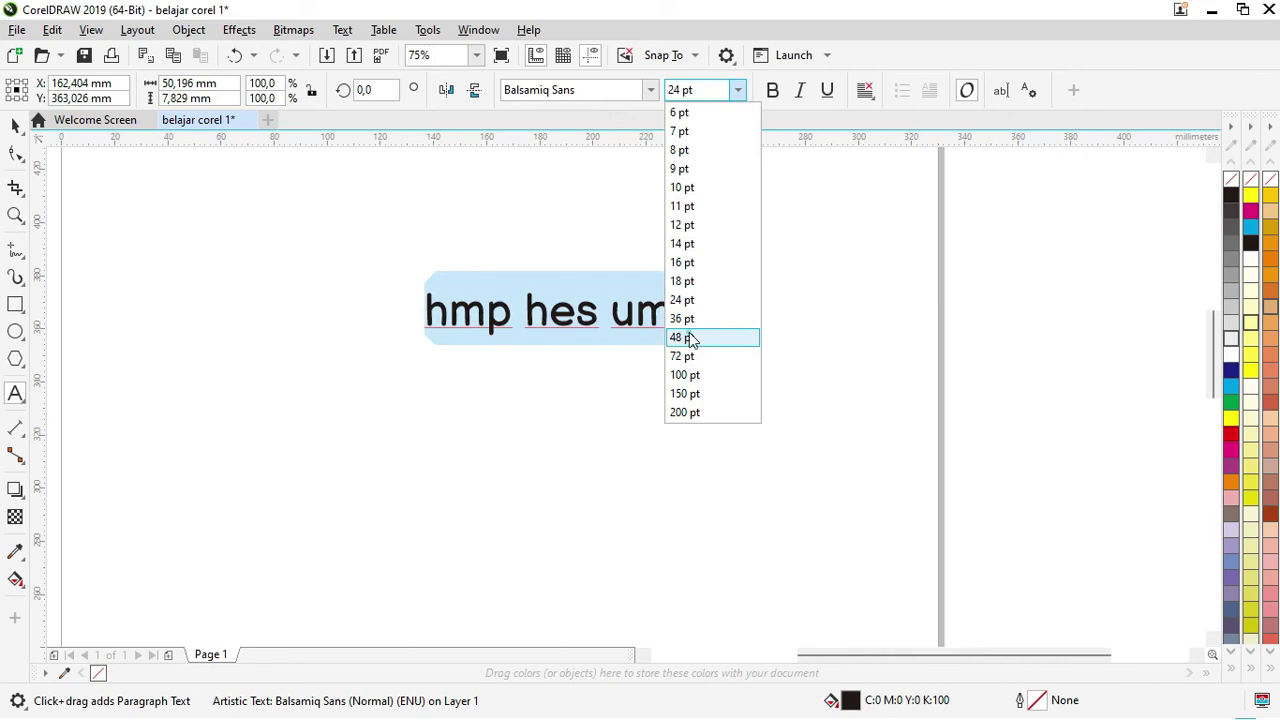
left_click(688, 338)
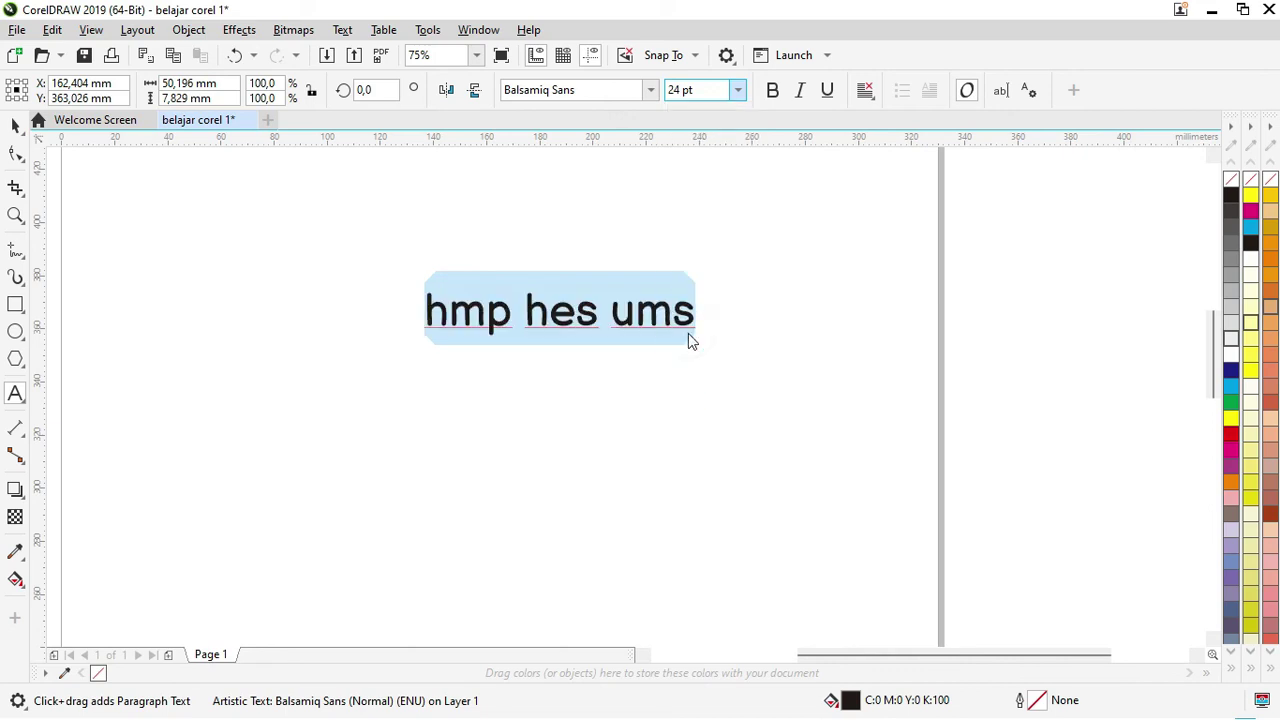
left_click(15, 127)
left_click(751, 340)
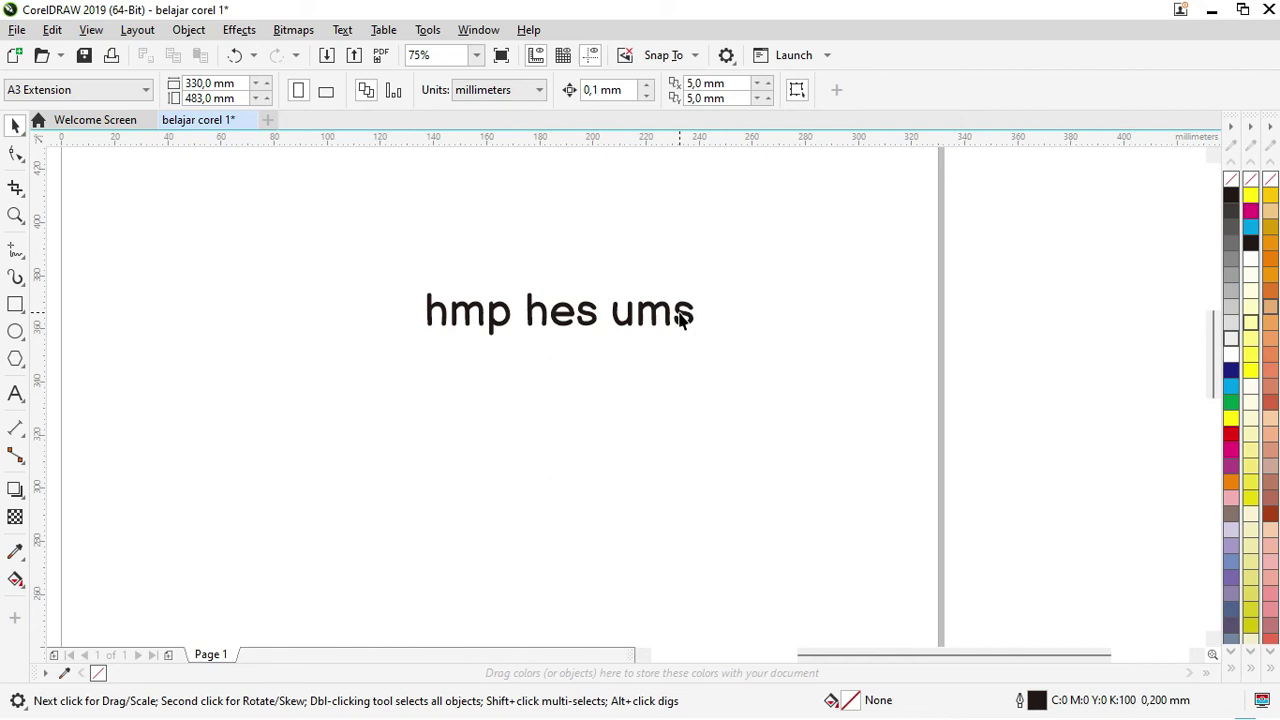
Step: Scale the text proportionally to about 85 mm wide and move it slightly down and to the right
left_click(680, 318)
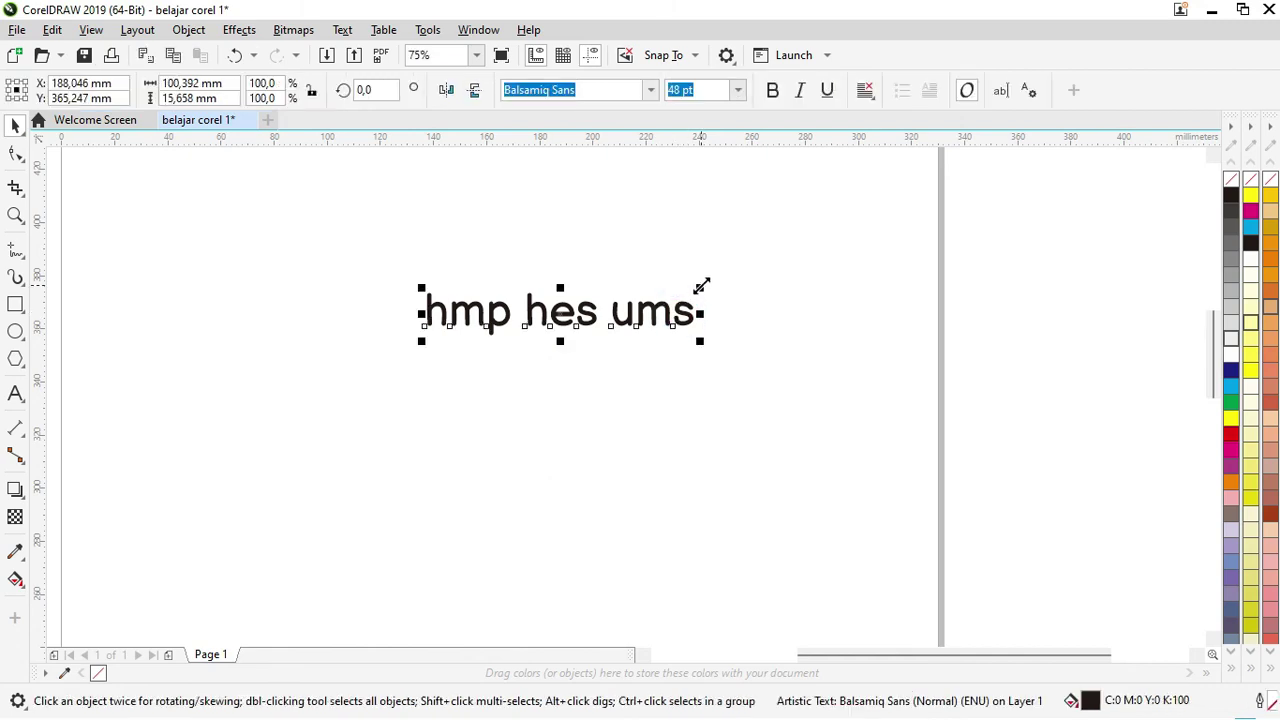
mouse_move(702, 286)
left_mouse_down()
mouse_move(768, 250)
mouse_move(700, 300)
mouse_move(717, 291)
left_mouse_up()
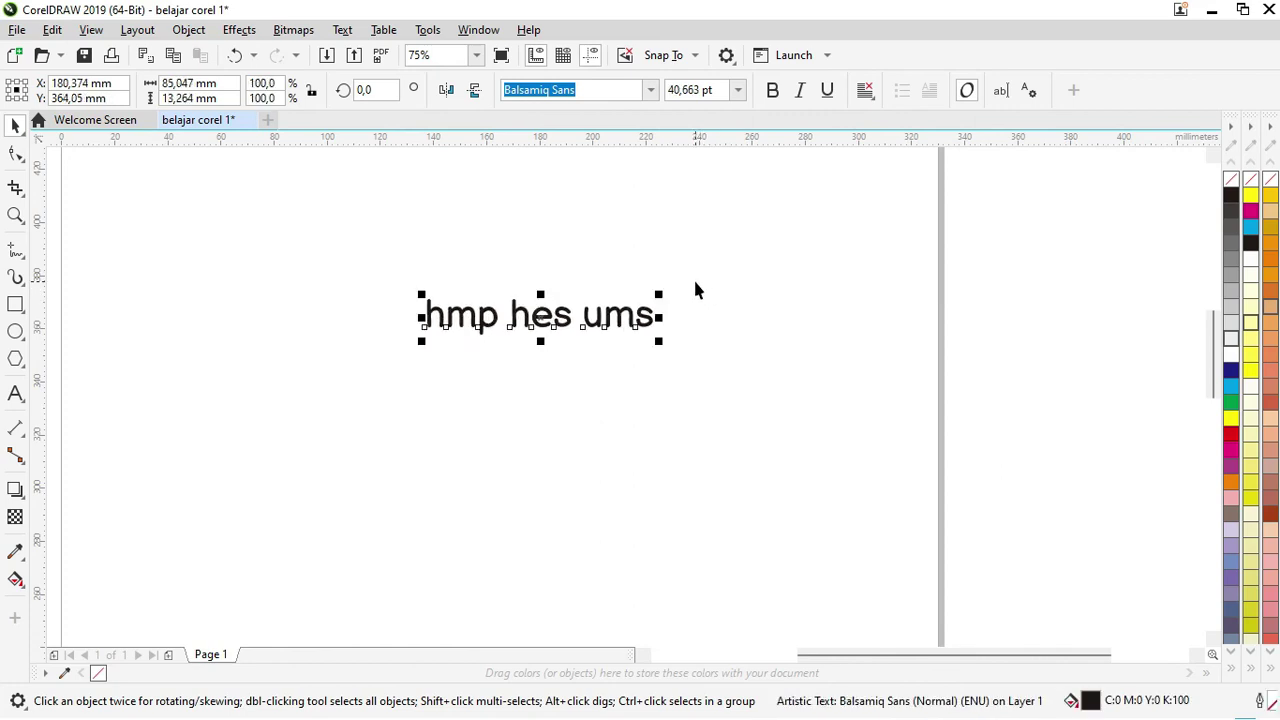
mouse_move(557, 312)
left_mouse_down()
mouse_move(307, 337)
mouse_move(586, 329)
mouse_move(558, 324)
left_mouse_up()
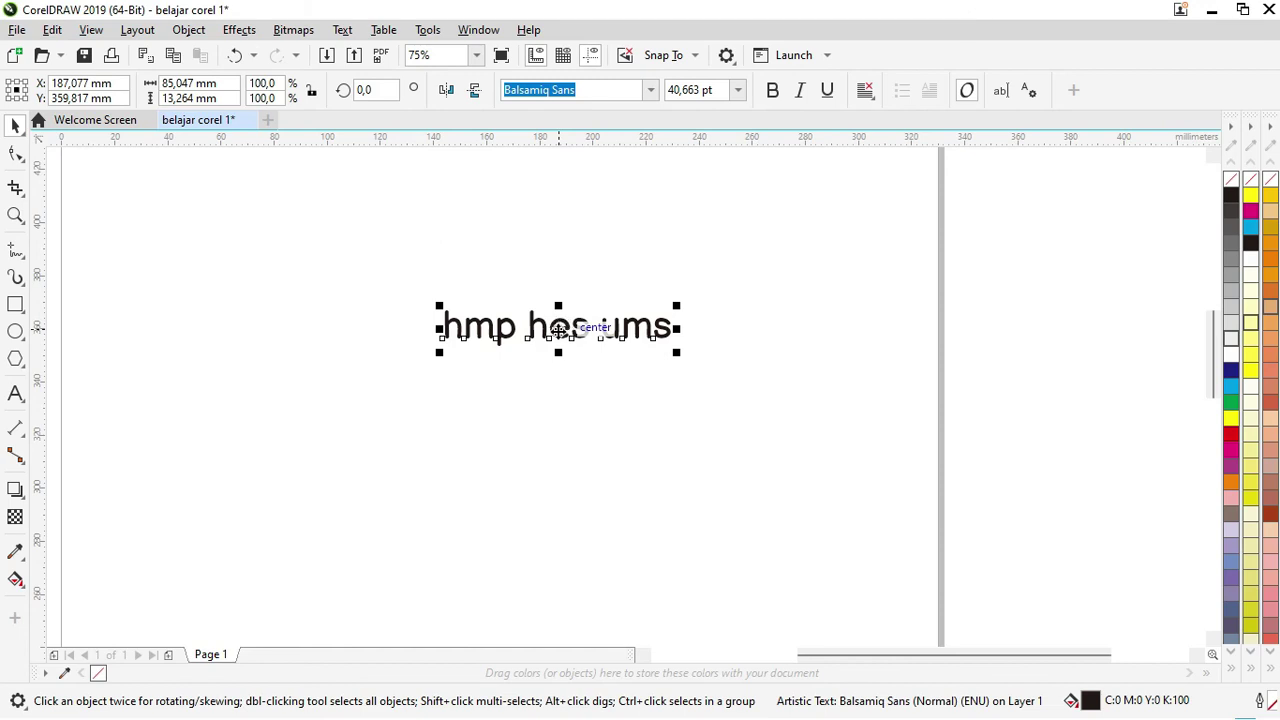
Step: Rotate the text about 7.4° counterclockwise and undo the rotation
left_click(558, 327)
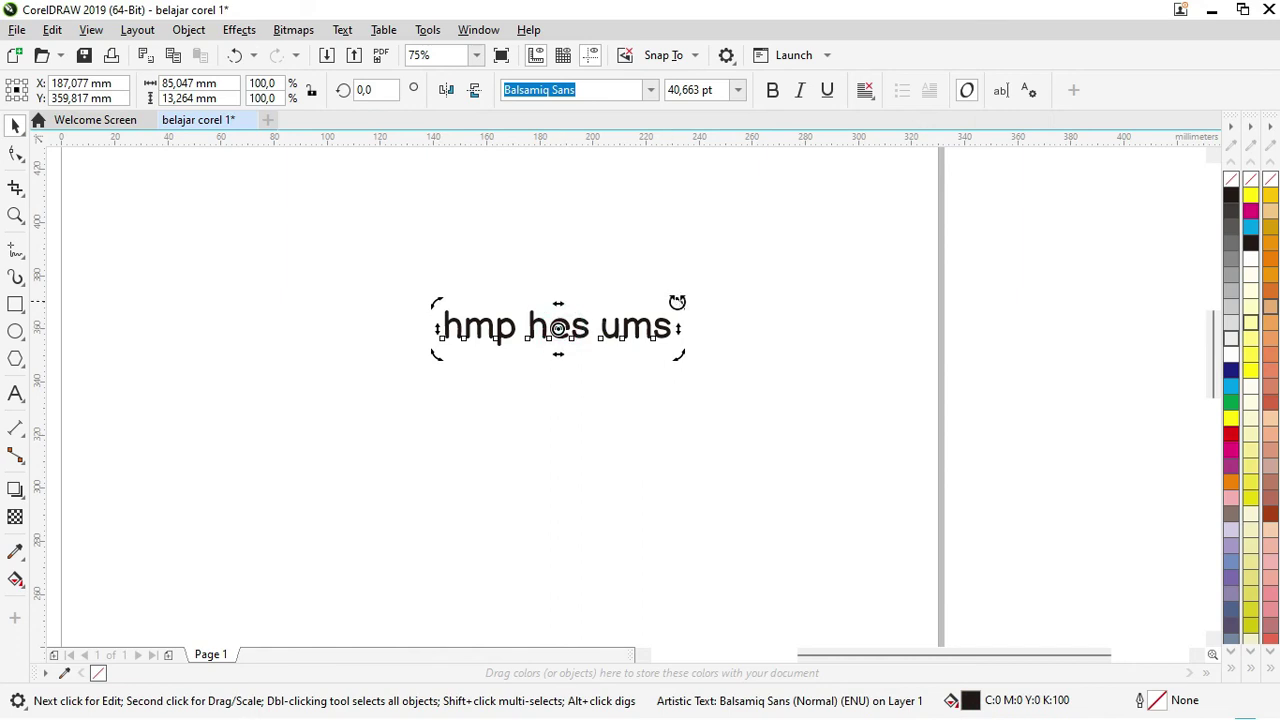
left_click_drag(679, 302, 621, 236)
key("ctrl+z")
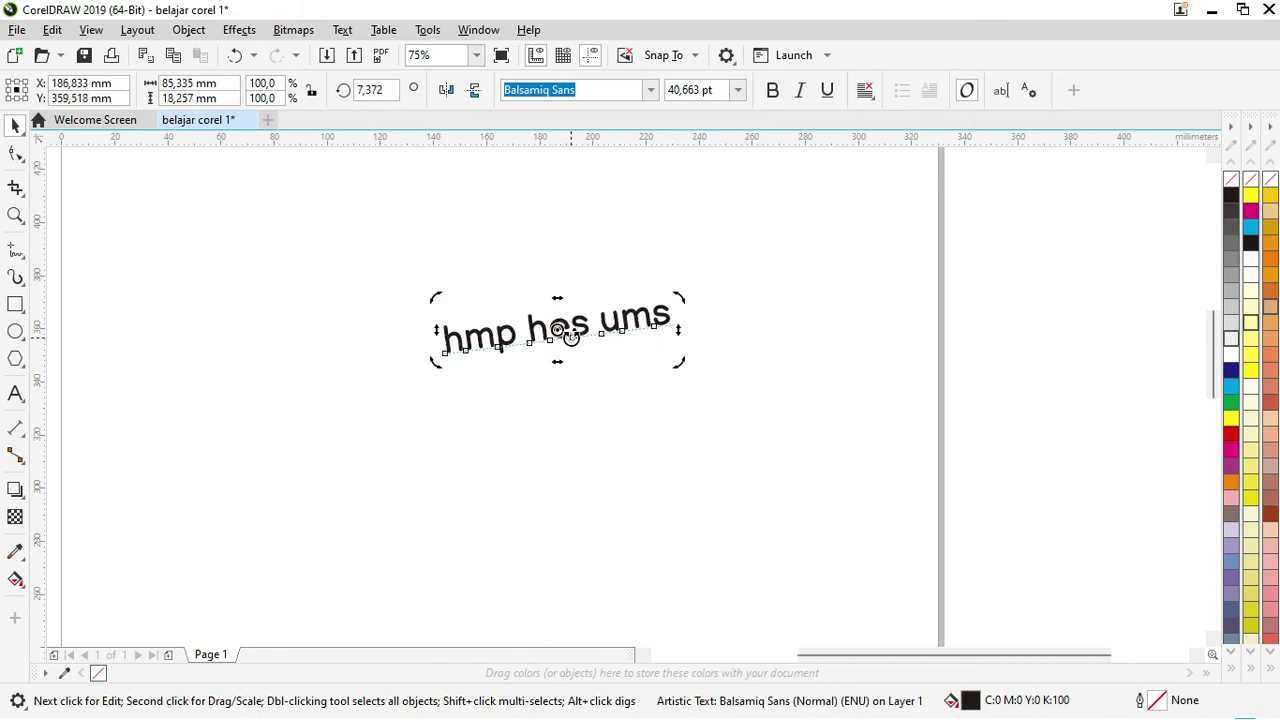
left_click(576, 364)
Step: Skew the text horizontally so it slants to the right, undo the skew and deselect the text
left_click(563, 324)
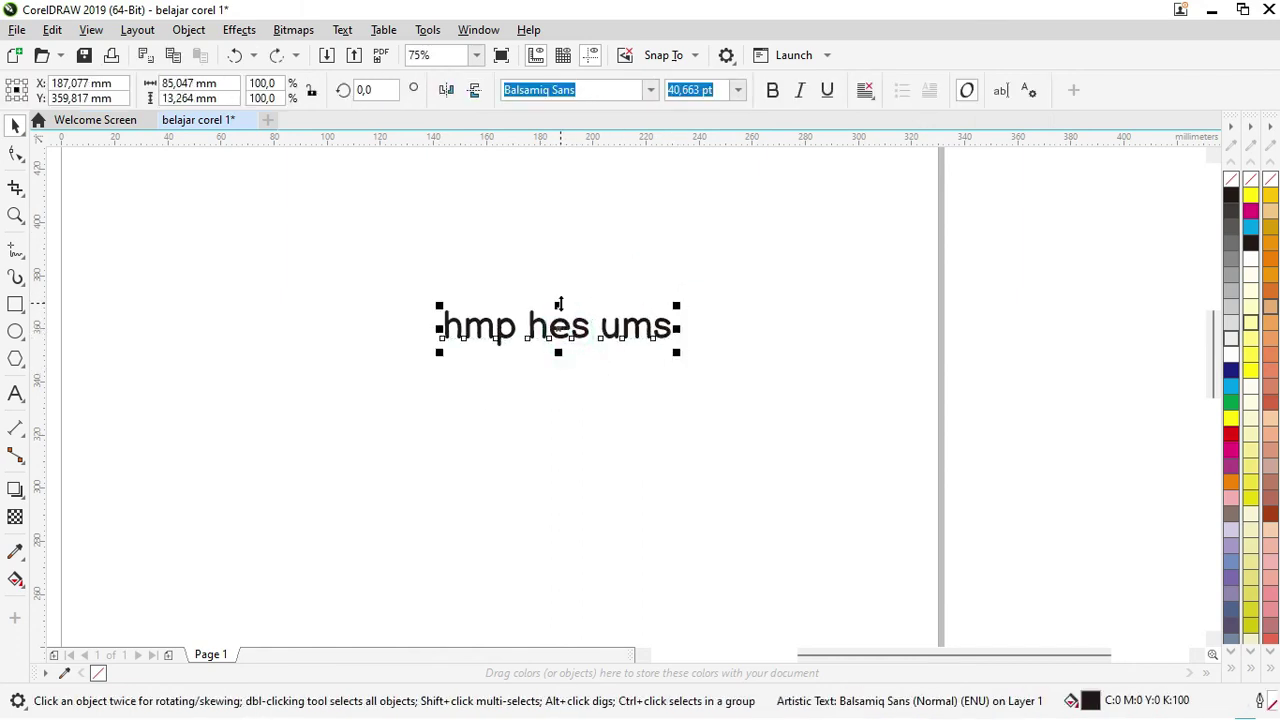
left_click(562, 326)
left_click_drag(563, 304, 575, 304)
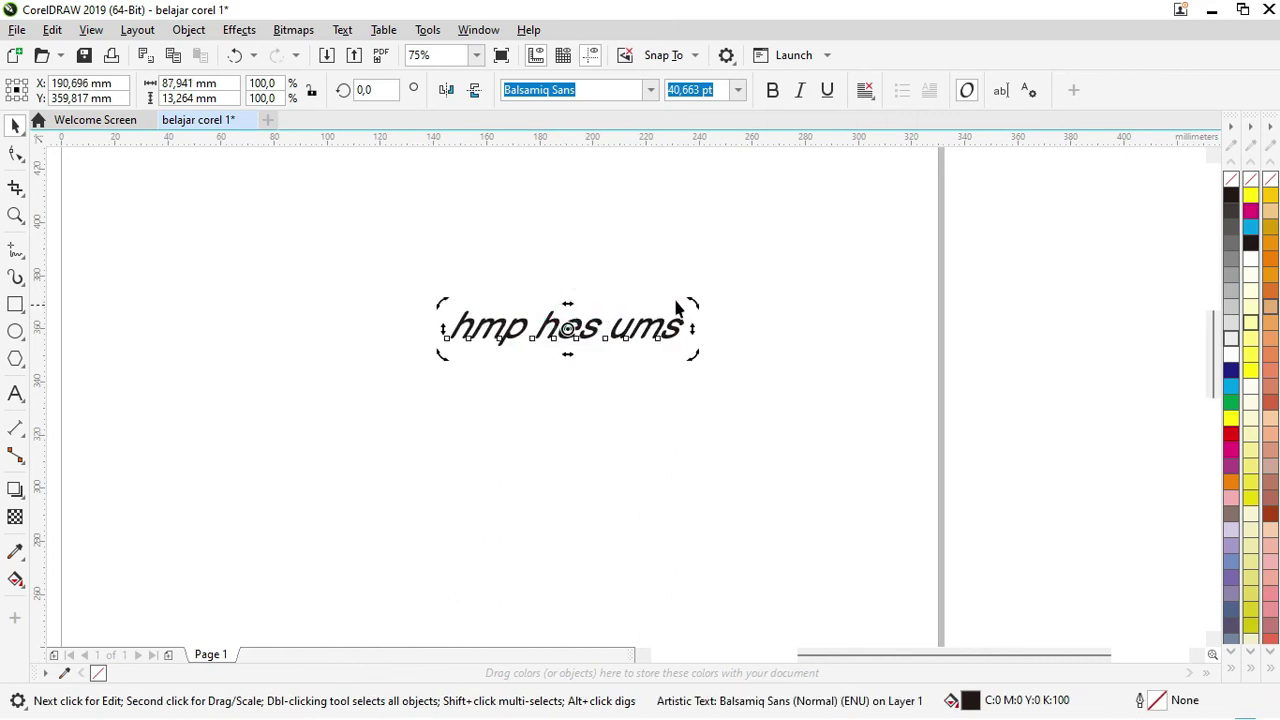
key("ctrl+z")
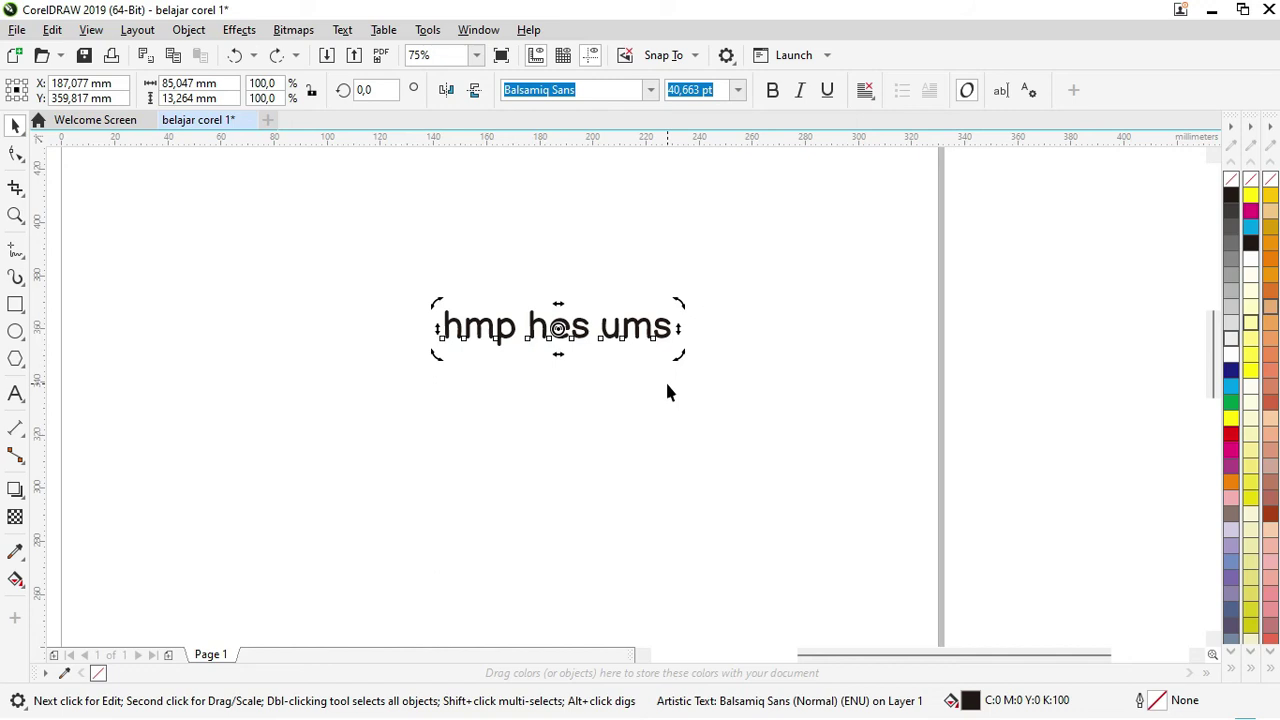
left_click(763, 291)
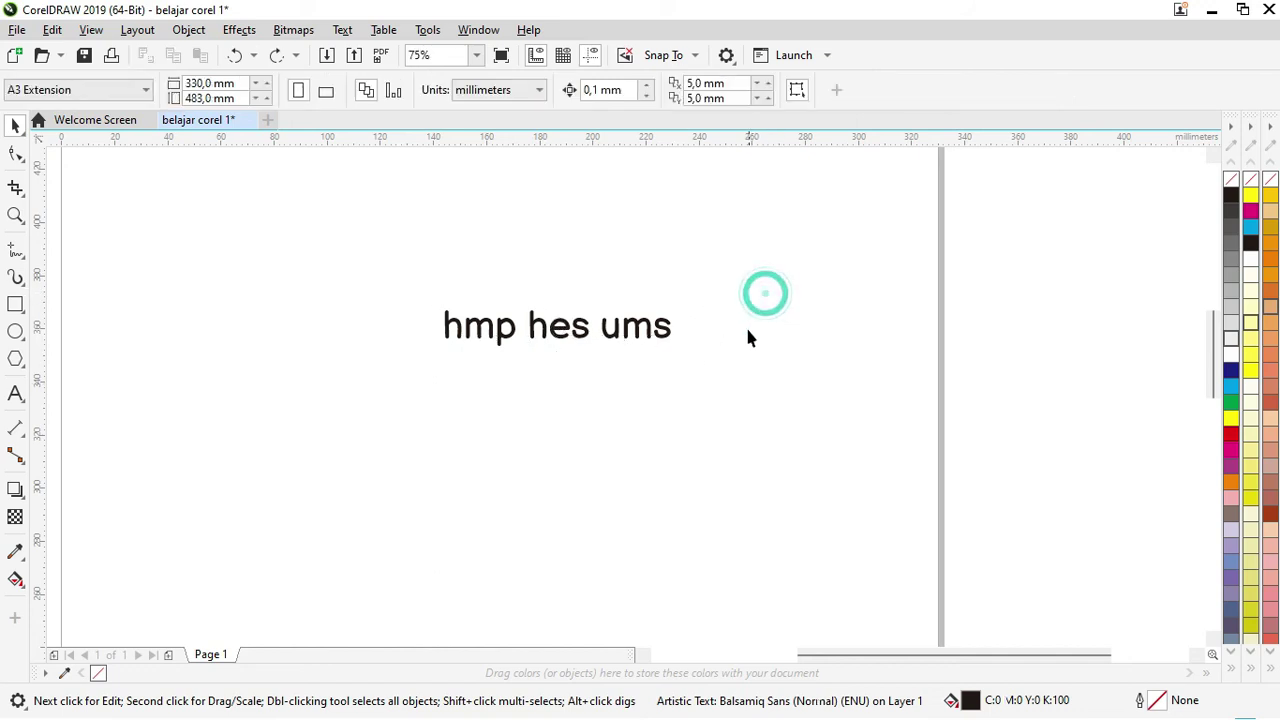
left_click_drag(738, 328, 764, 377)
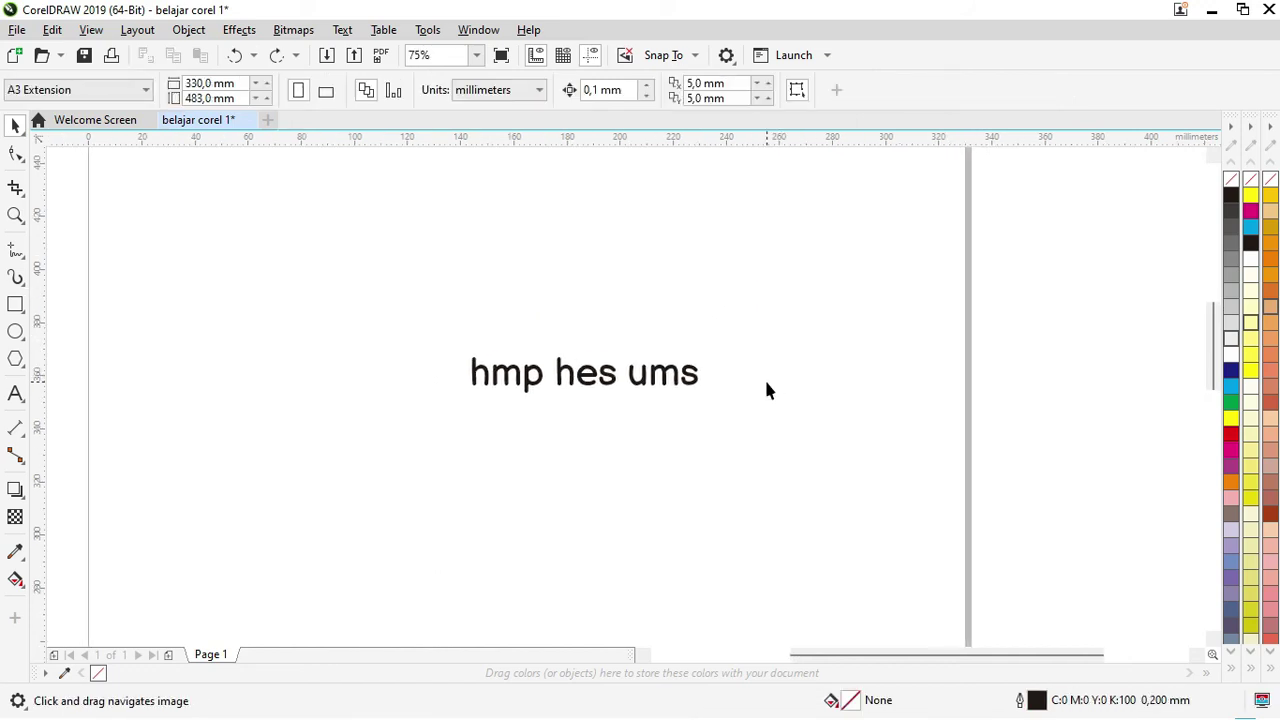
scroll(758, 376, "down", 1)
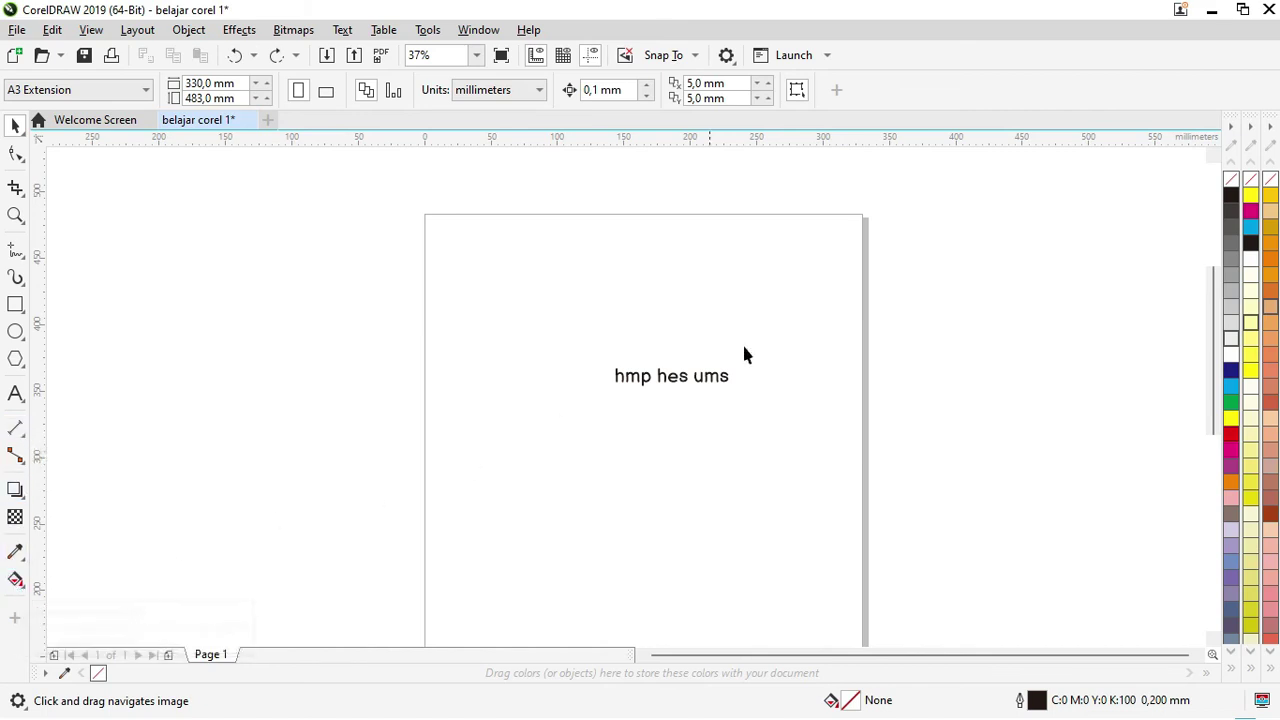
scroll(803, 355, "up", 2)
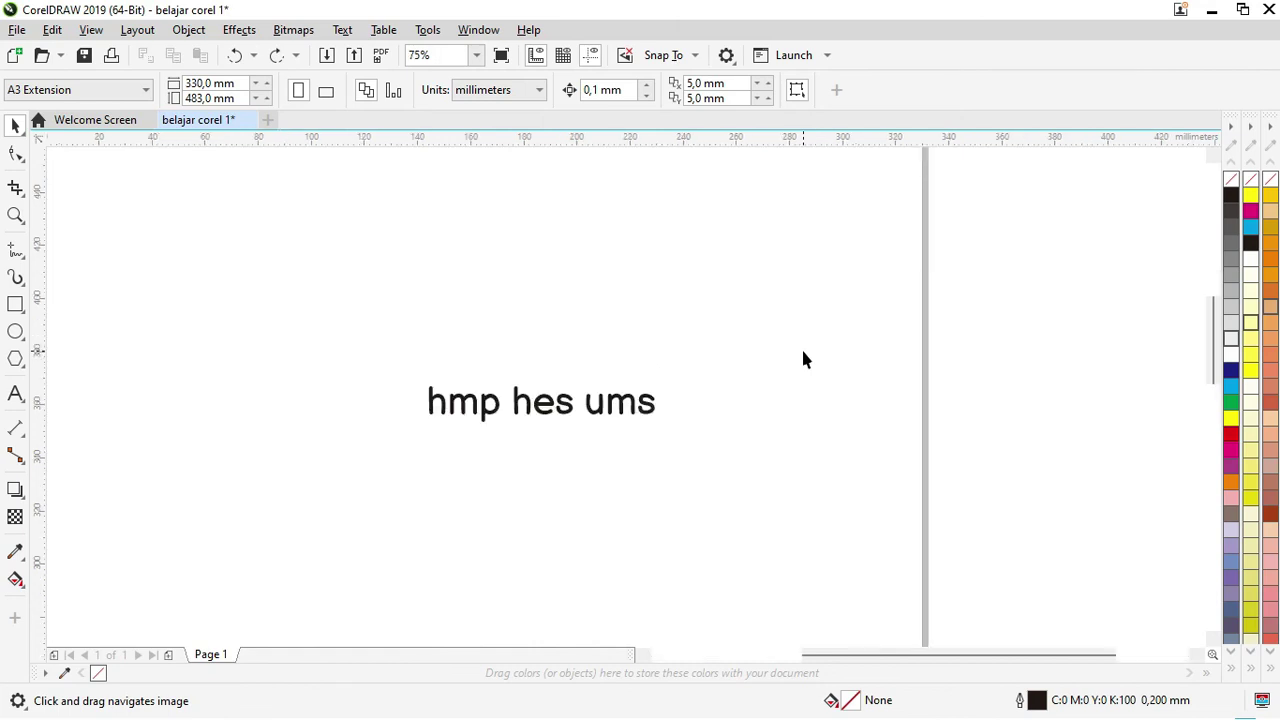
scroll(797, 358, "down", 2)
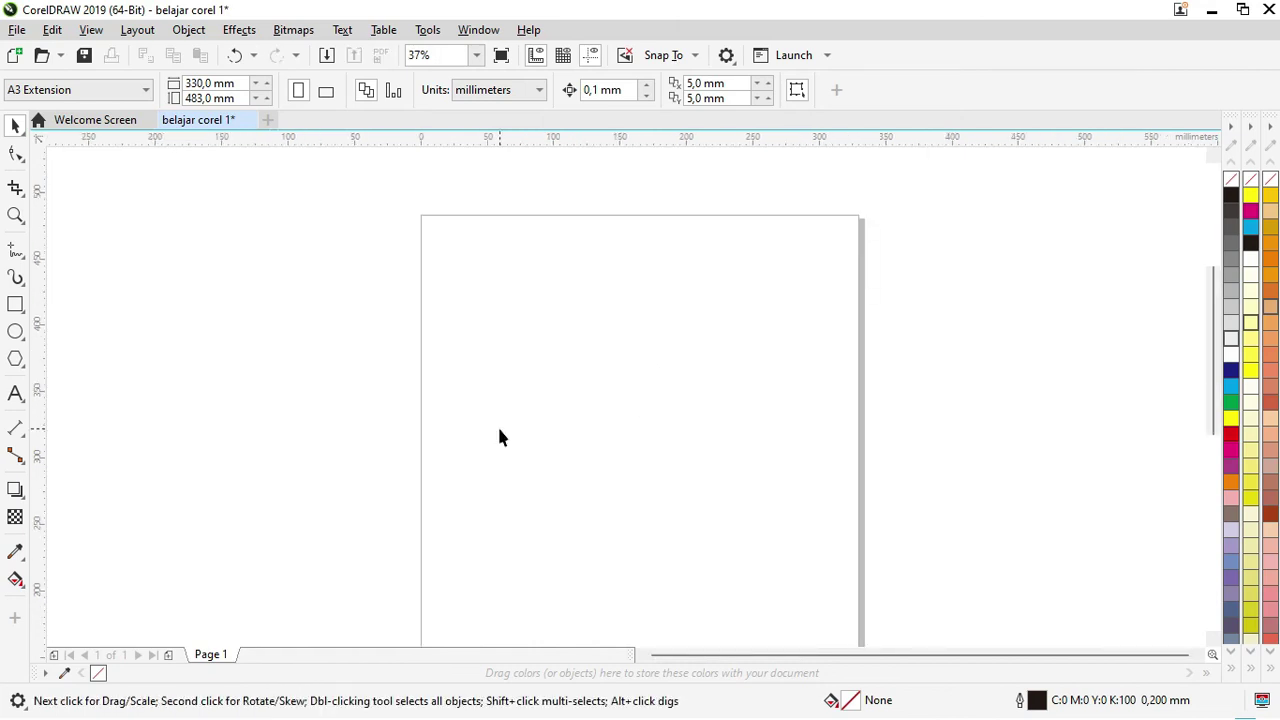